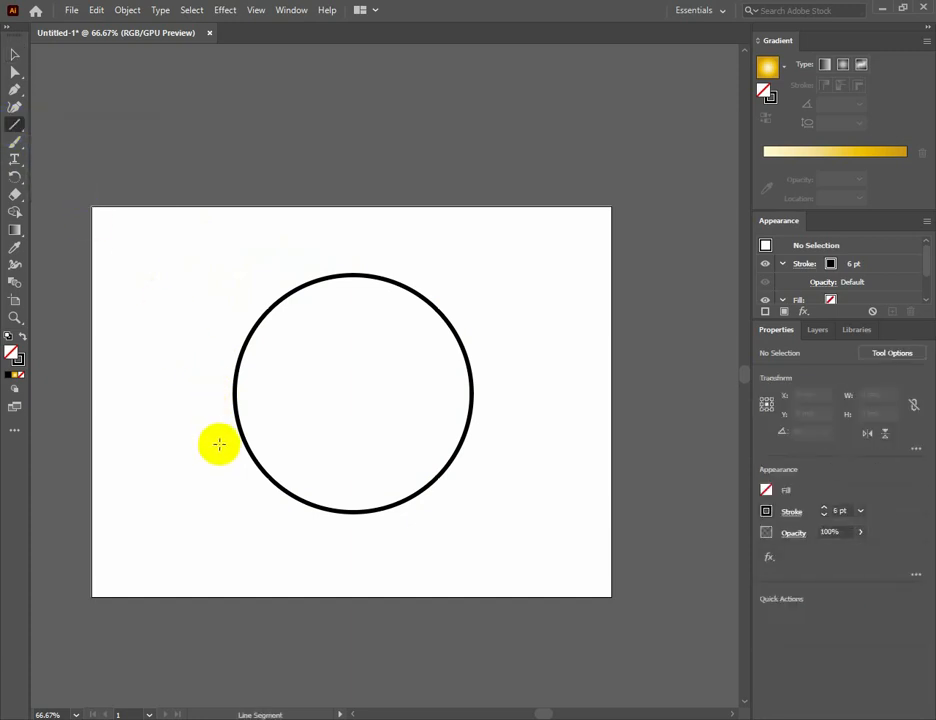
Draw a horizontal line about 167 mm long across the lower part of the circle and divide the circle with it.
left_click_drag(217, 437, 527, 439)
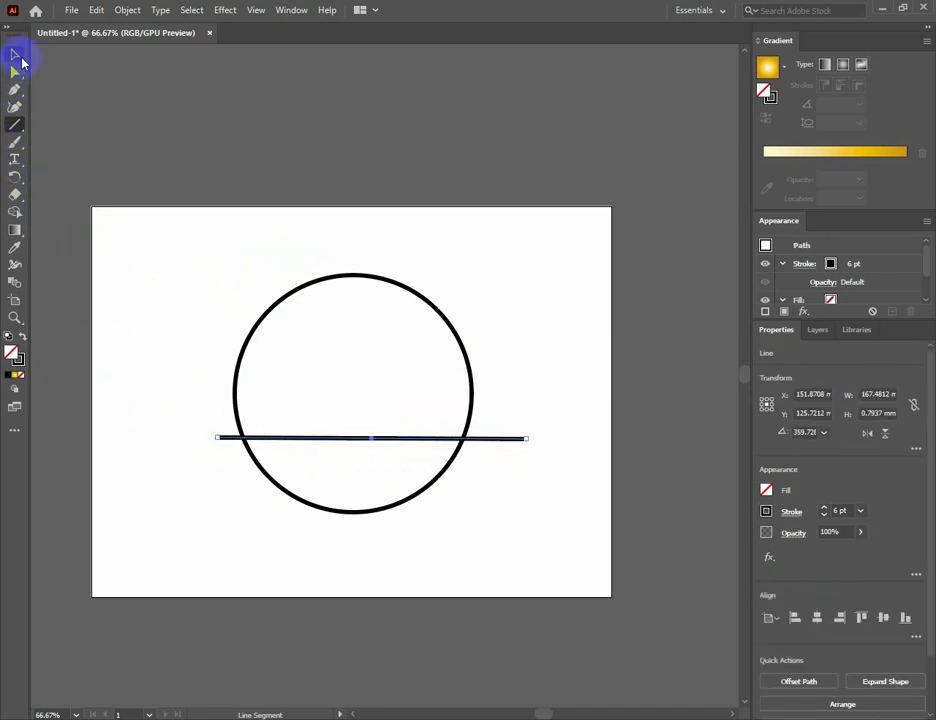
left_click_drag(228, 255, 430, 512)
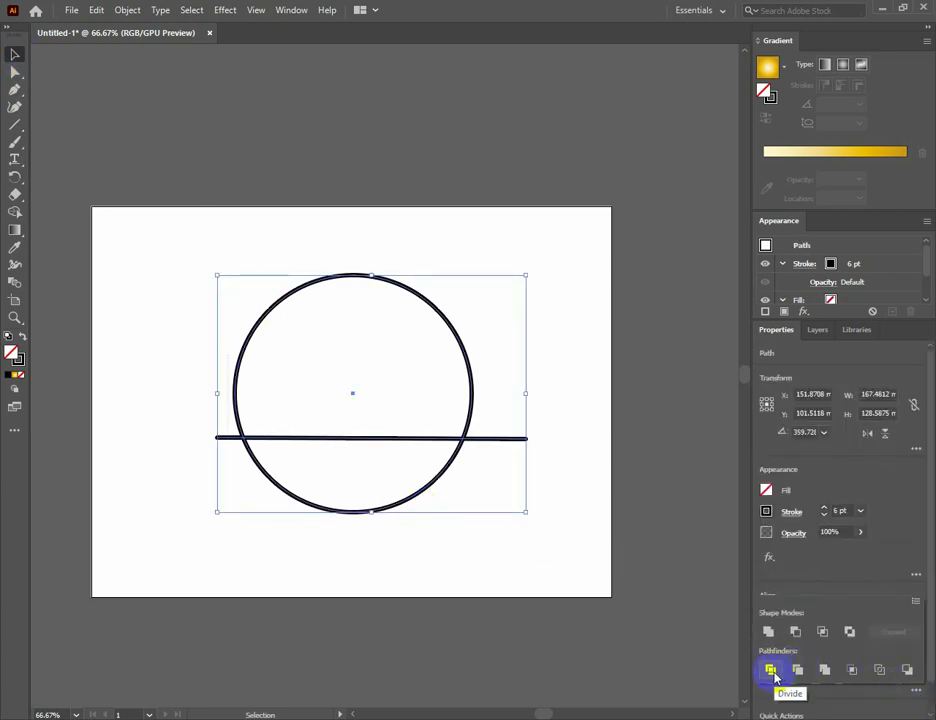
left_click(771, 671)
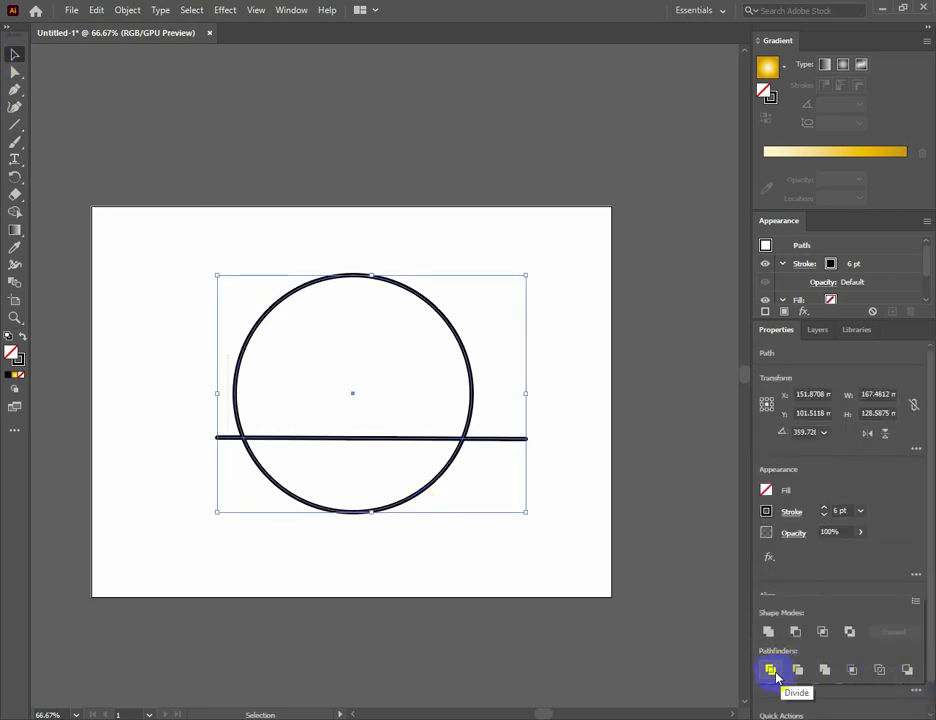
left_click(535, 563)
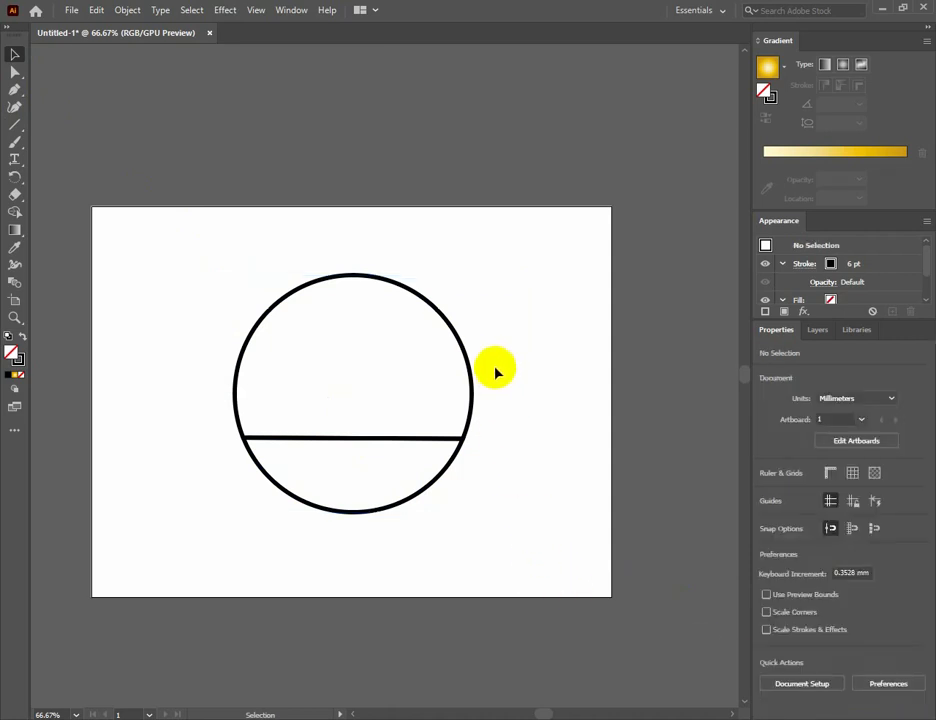
Ungroup the divided circle and delete its lower segment.
left_click_drag(472, 244, 280, 521)
right_click(338, 401)
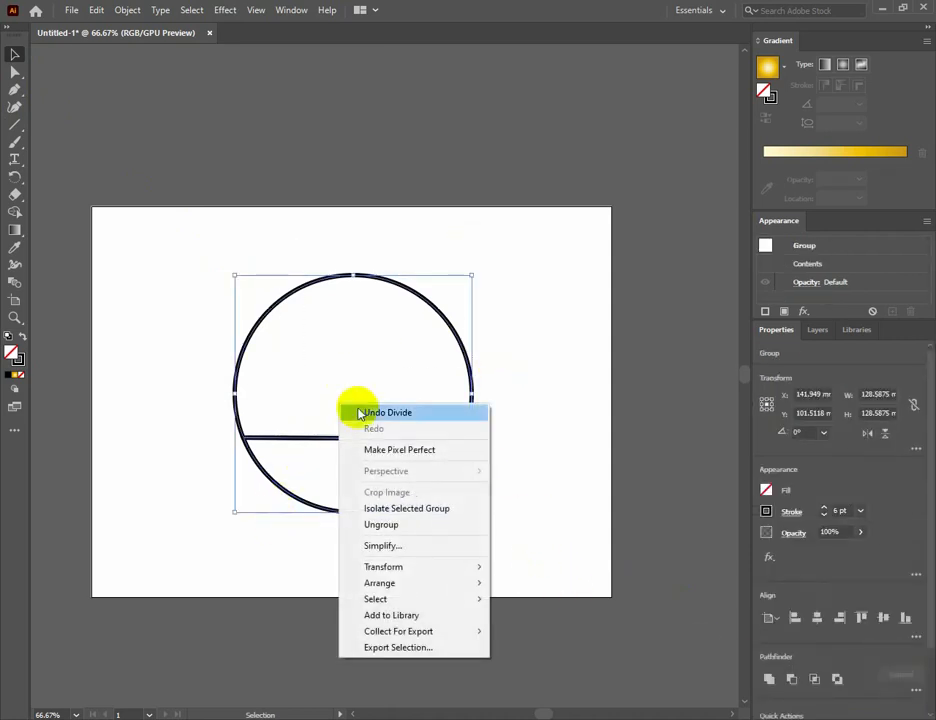
left_click(408, 524)
left_click(508, 470)
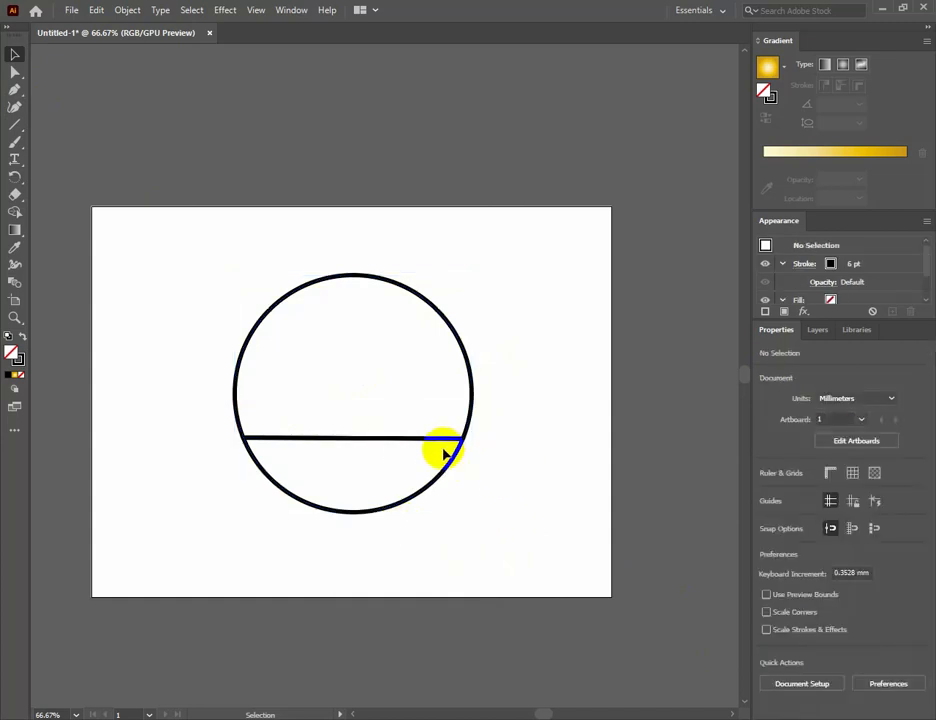
left_click_drag(449, 470, 451, 497)
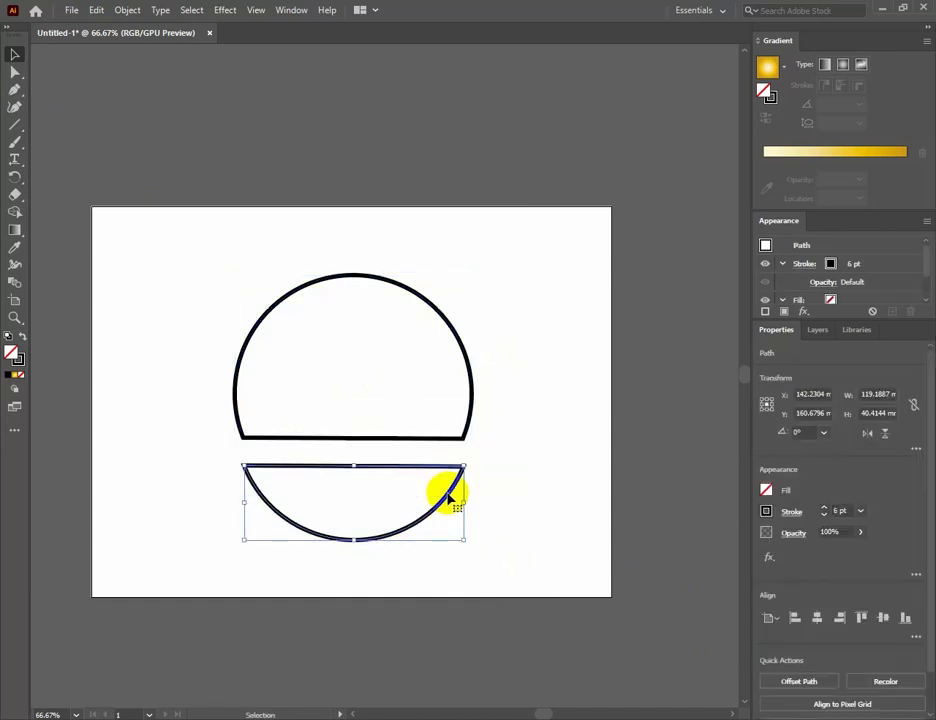
key("Delete")
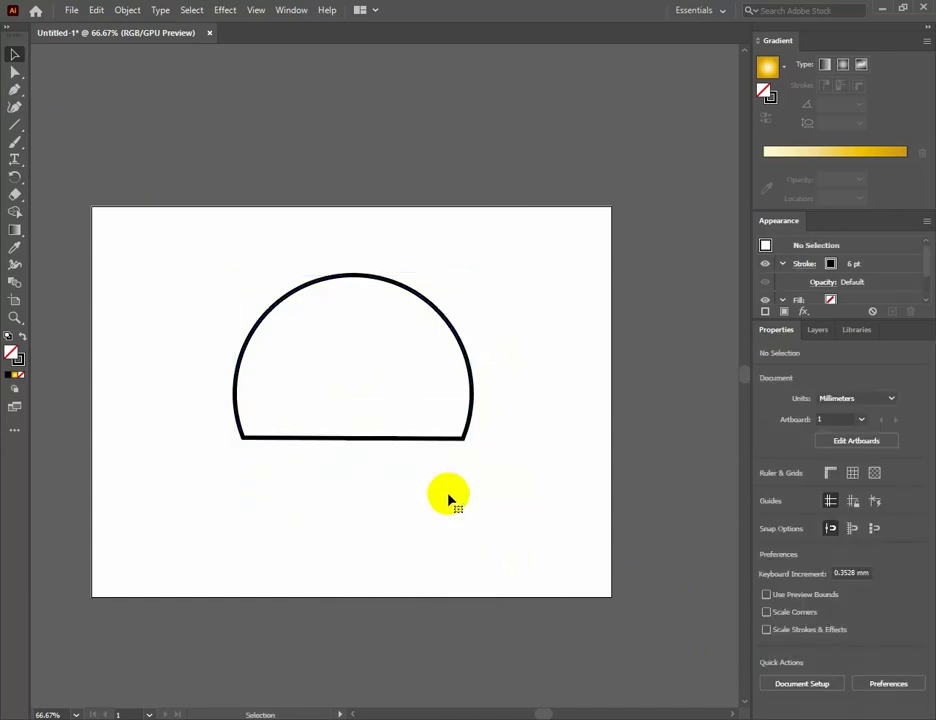
left_click_drag(467, 490, 295, 432)
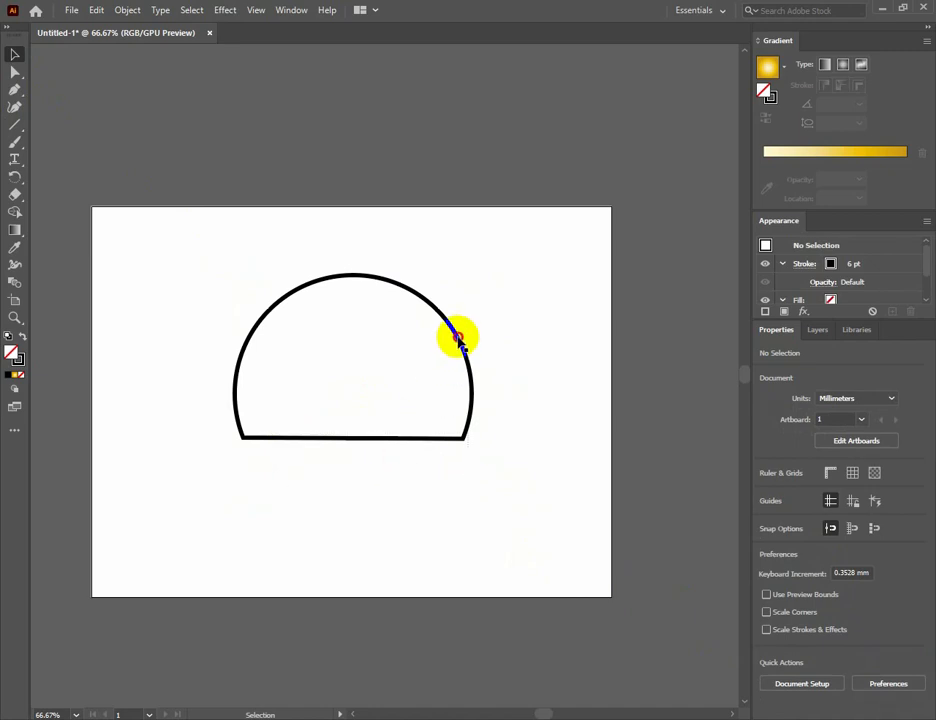
Set the stroke weight of the remaining dome shape to 14 pt.
left_click(455, 334)
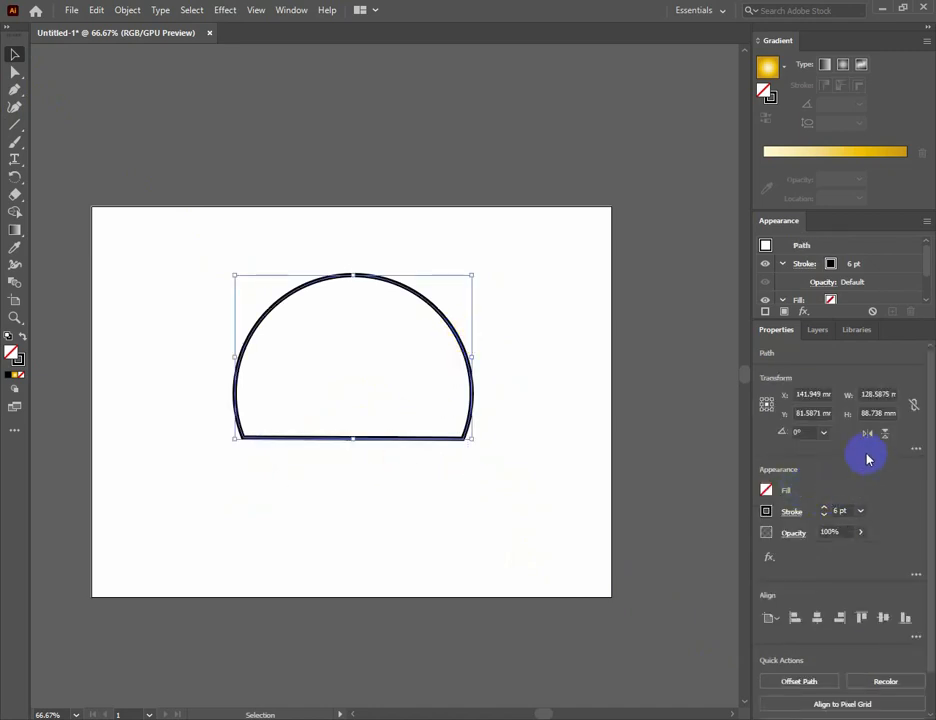
left_click(860, 512)
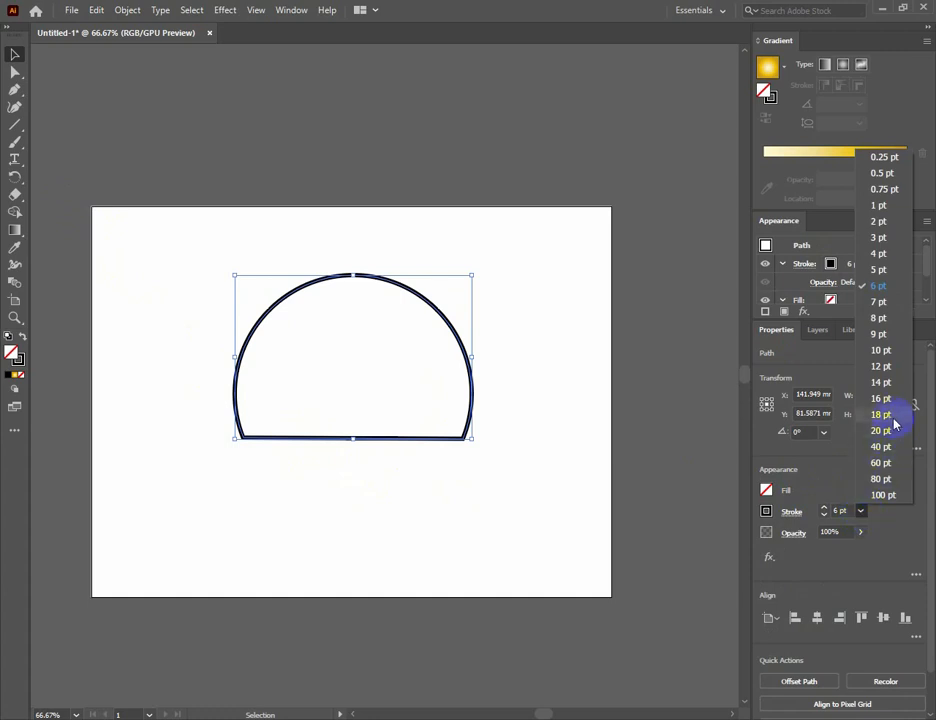
left_click(879, 383)
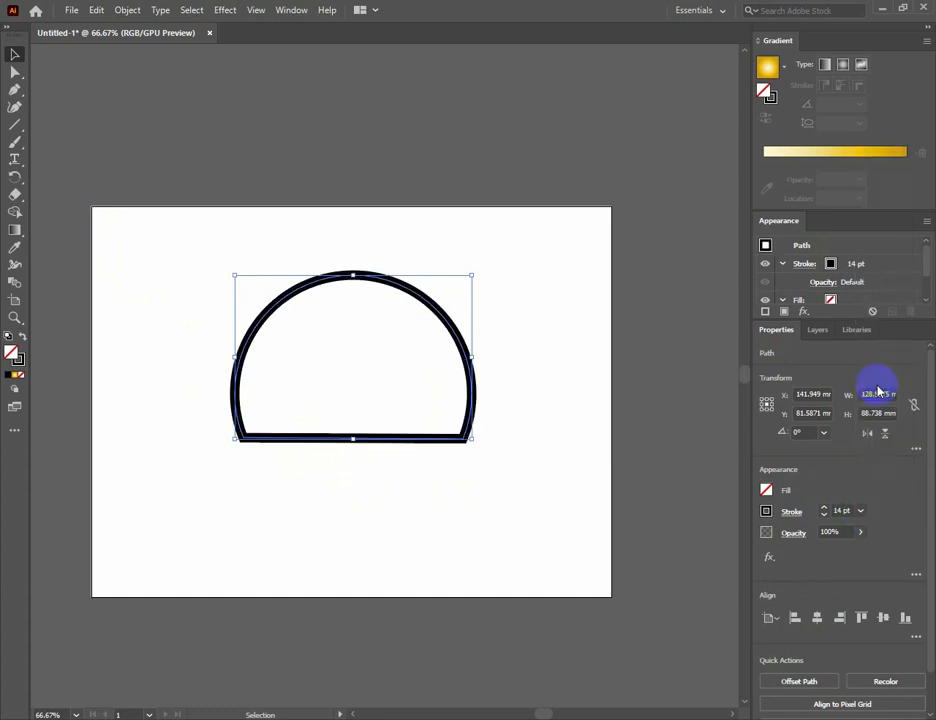
left_click(558, 398)
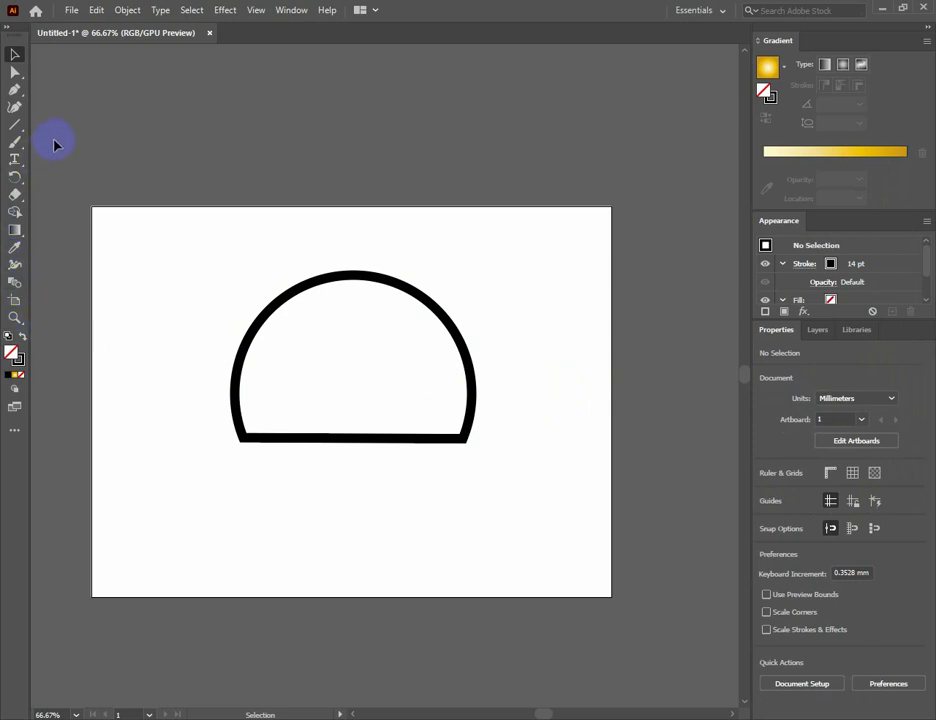
Start a Pen path from the dome's lower-left corner up to a small first peak, with a 1 pt stroke.
left_click(15, 92)
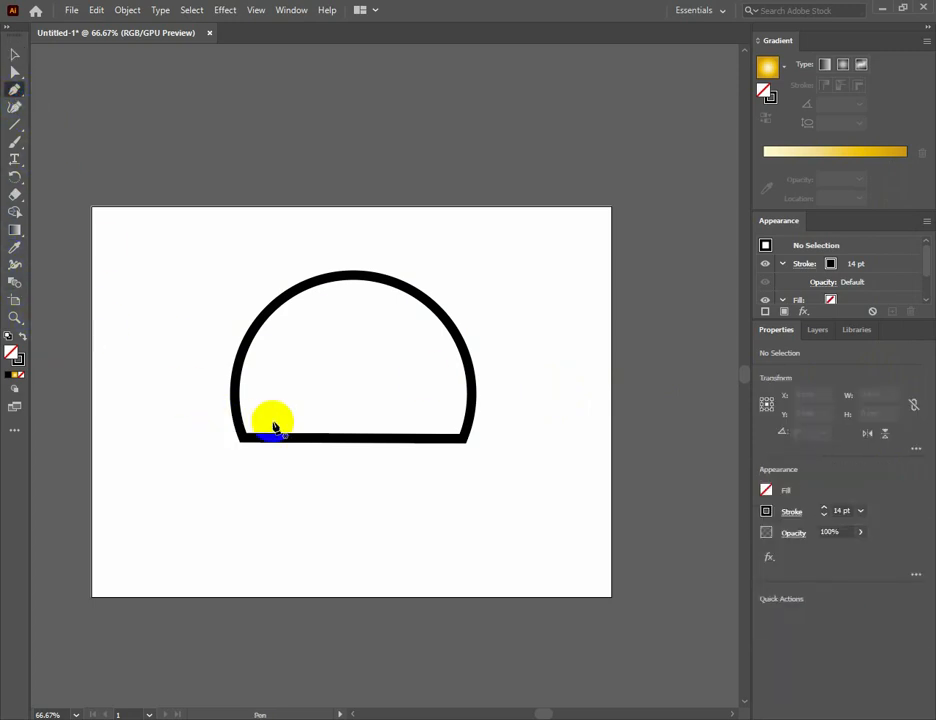
key("ctrl+equal")
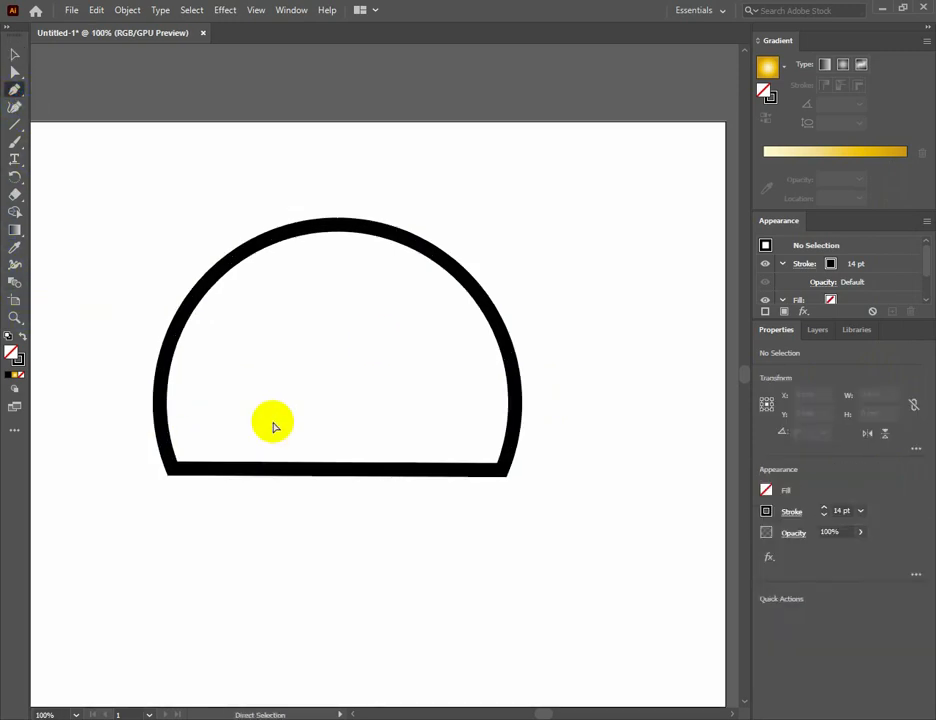
key("ctrl+equal")
left_click_drag(272, 426, 418, 418)
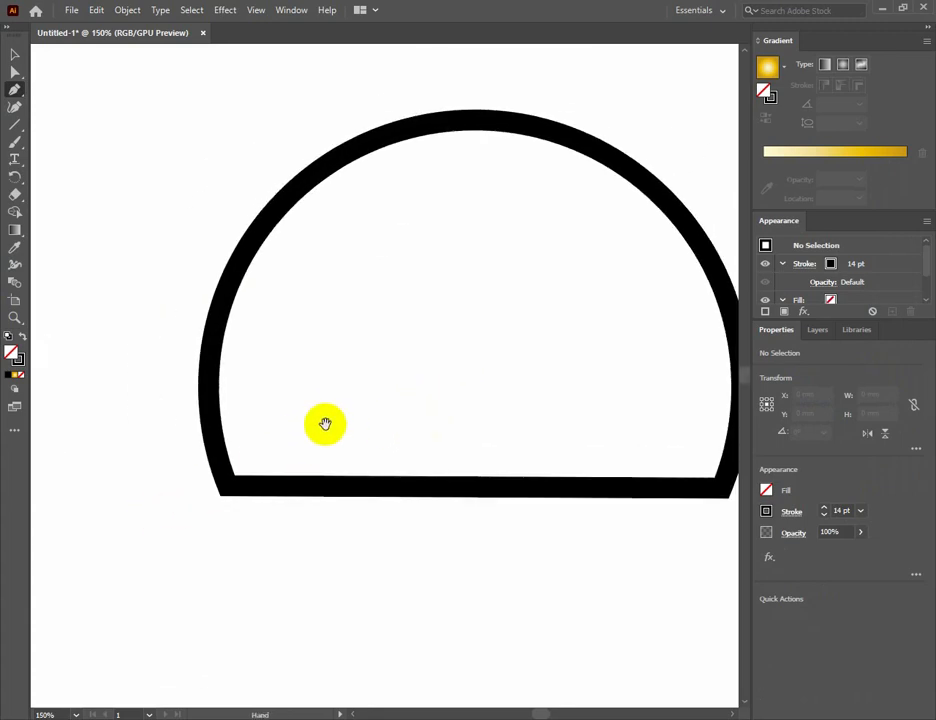
left_click_drag(325, 424, 272, 453)
left_click(175, 508)
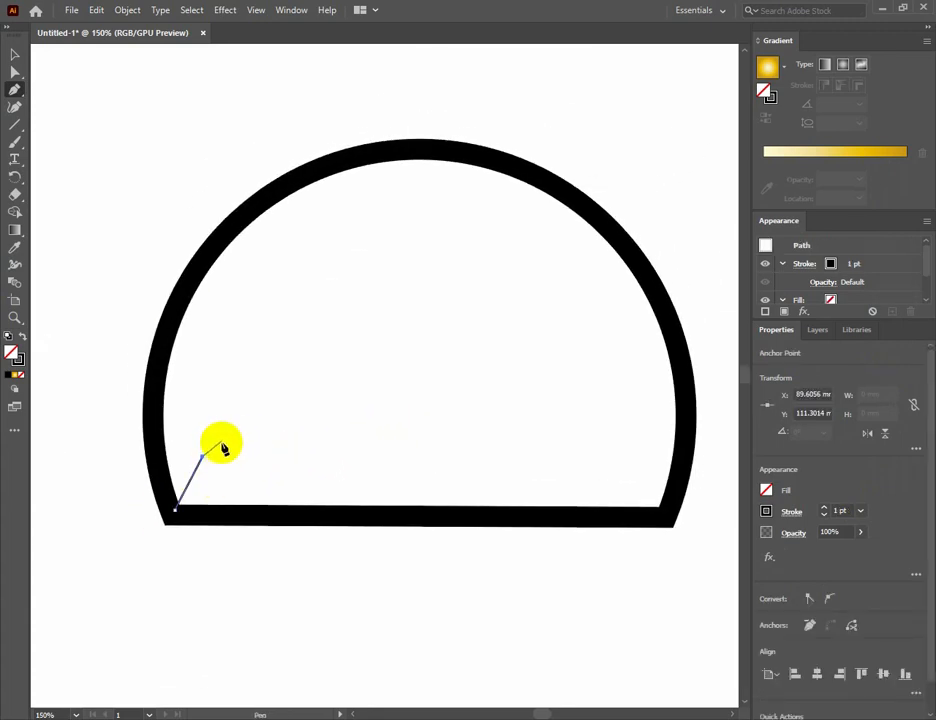
left_click_drag(198, 464, 209, 470)
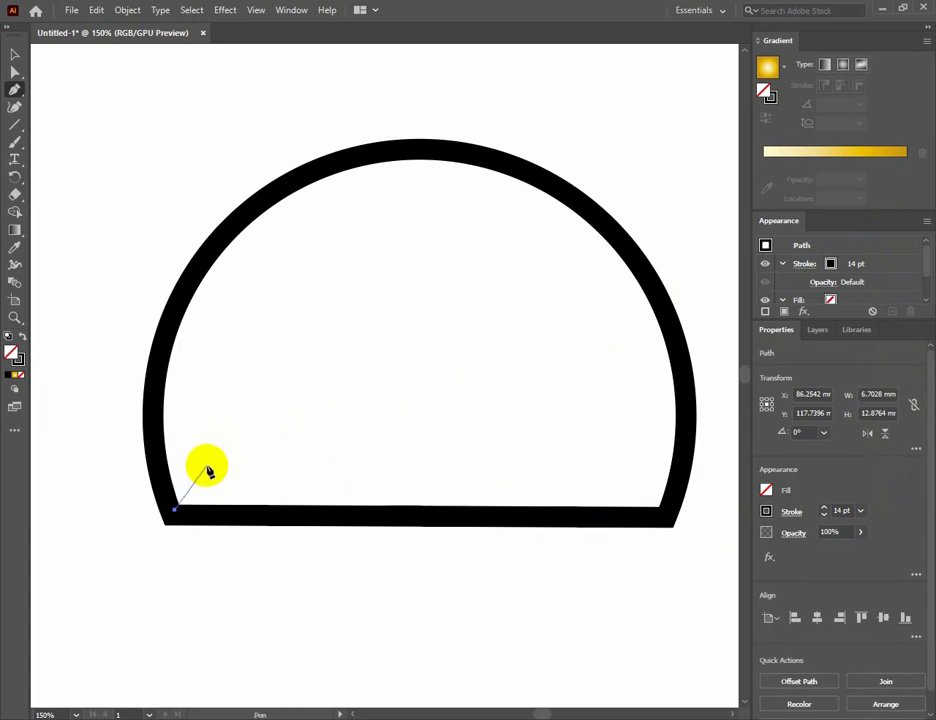
key("ctrl+z")
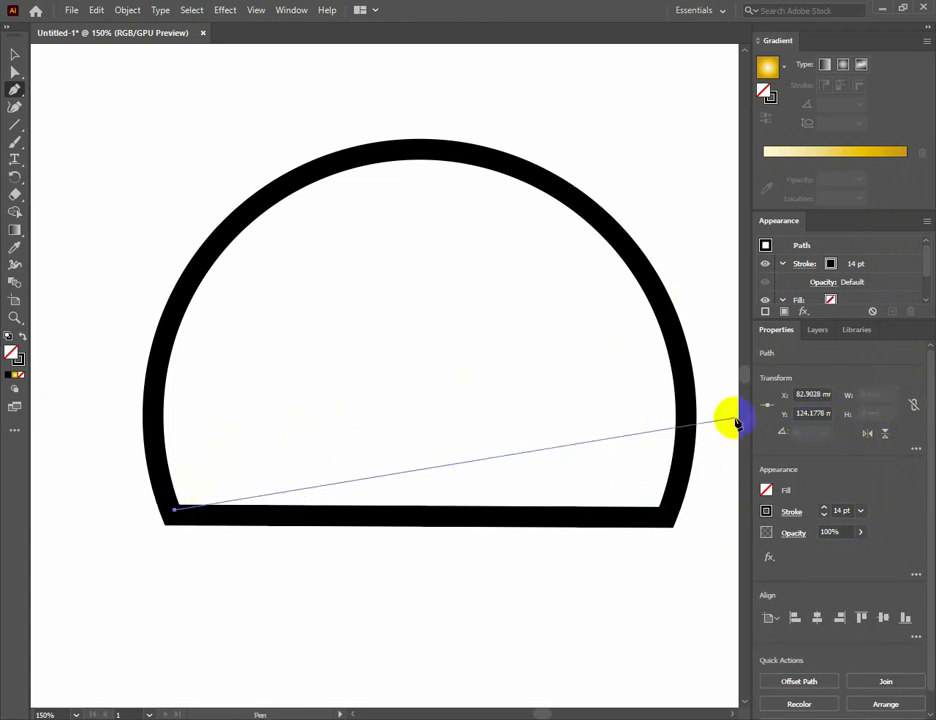
left_click(229, 418)
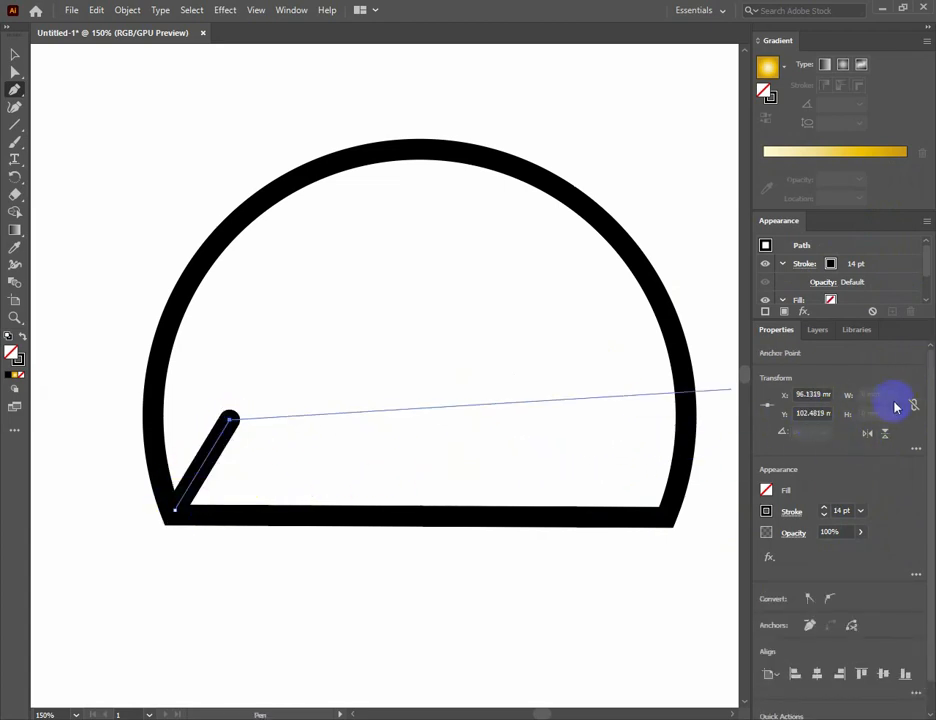
left_click(860, 511)
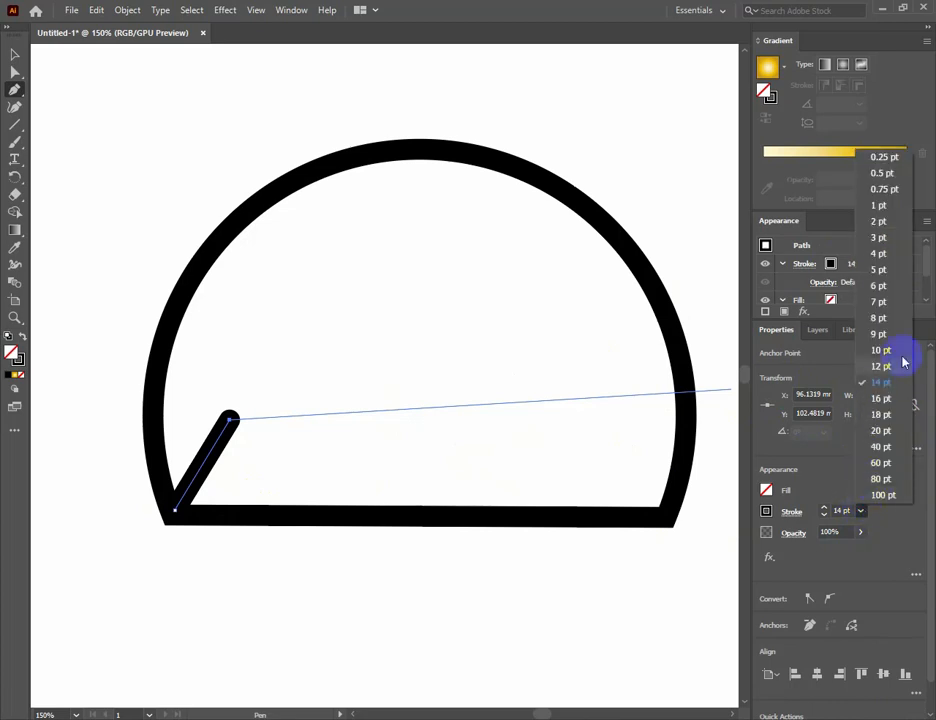
left_click(879, 206)
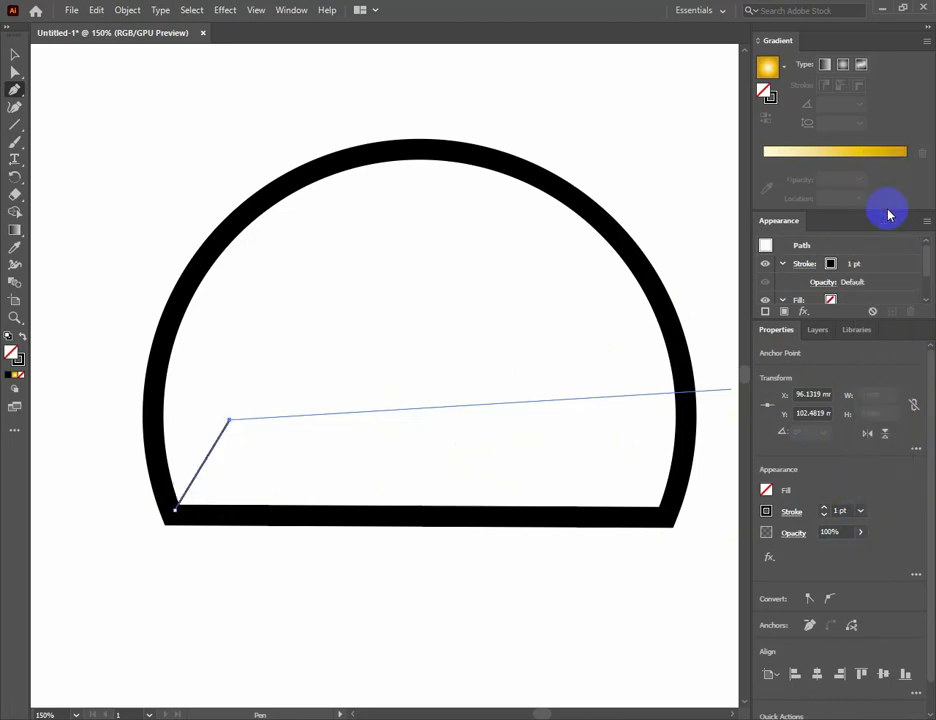
Continue the jagged mountain outline up the left slope over a second peak and the summit, ending just past it.
left_click(253, 440)
left_click(349, 312)
left_click(379, 349)
left_click(403, 299)
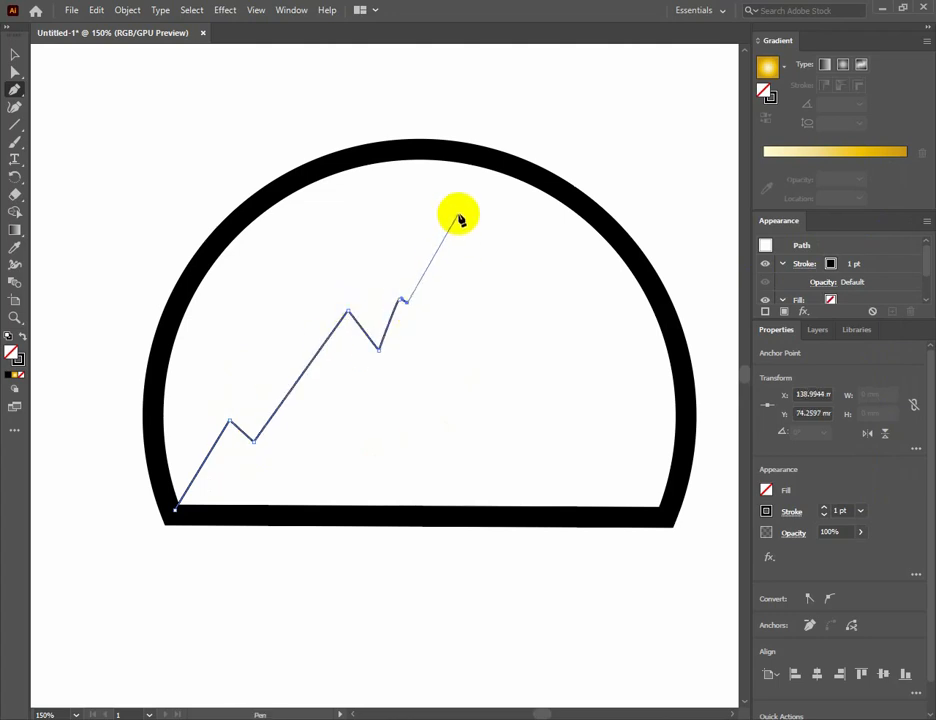
left_click(454, 207)
left_click(492, 242)
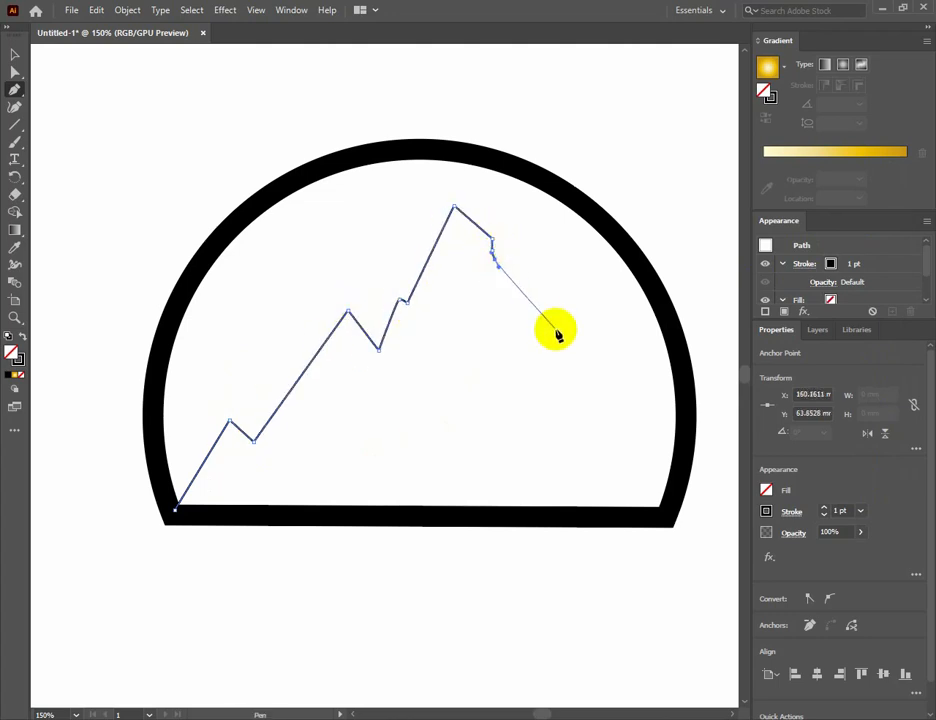
Carry the mountain outline down the jagged right slope and back along the dome's base, and fill it with black.
left_click(508, 270)
left_click(570, 352)
left_click(585, 331)
left_click(650, 424)
left_click(661, 410)
left_click(682, 482)
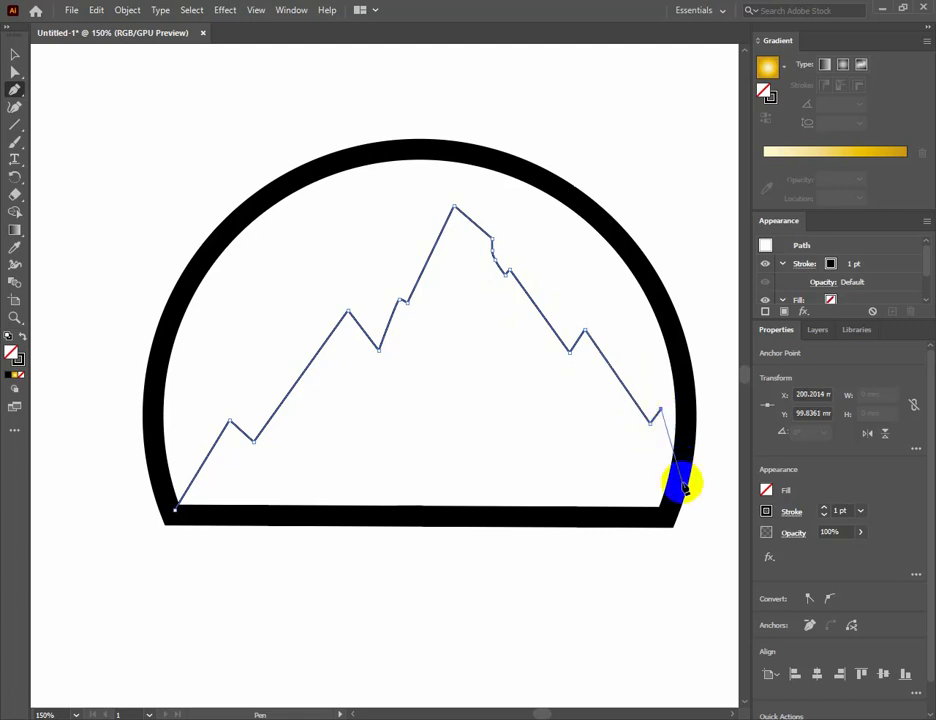
left_click(665, 517)
left_click(177, 510)
left_click(174, 517)
left_click(174, 510)
left_click(766, 490)
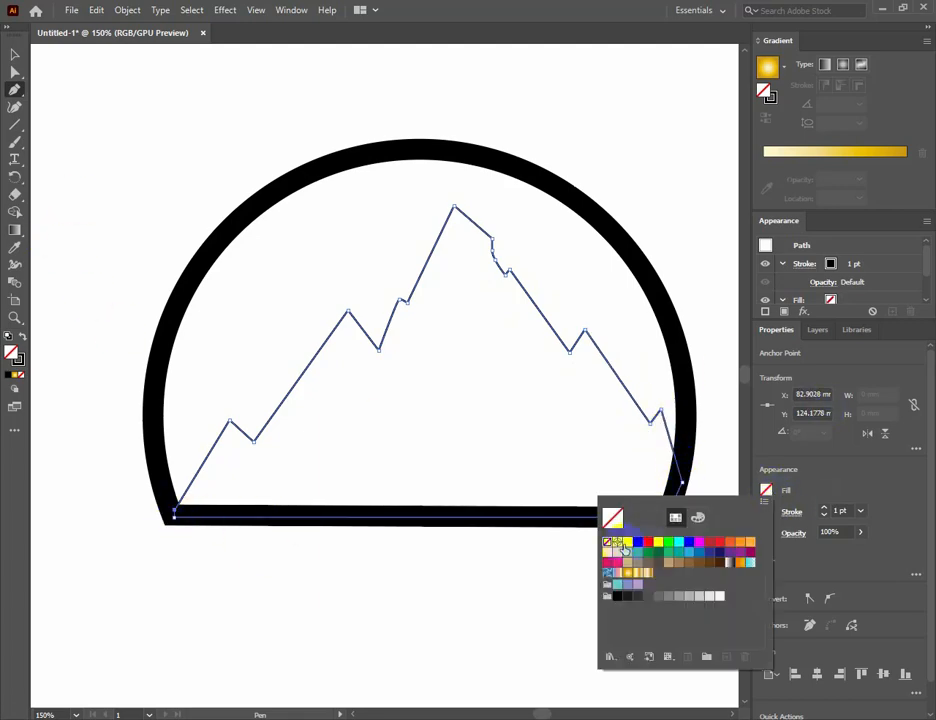
left_click(638, 543)
Reshape the notch on the slope just right of the summit by moving its anchor points and handles.
left_click(15, 72)
left_click(497, 262)
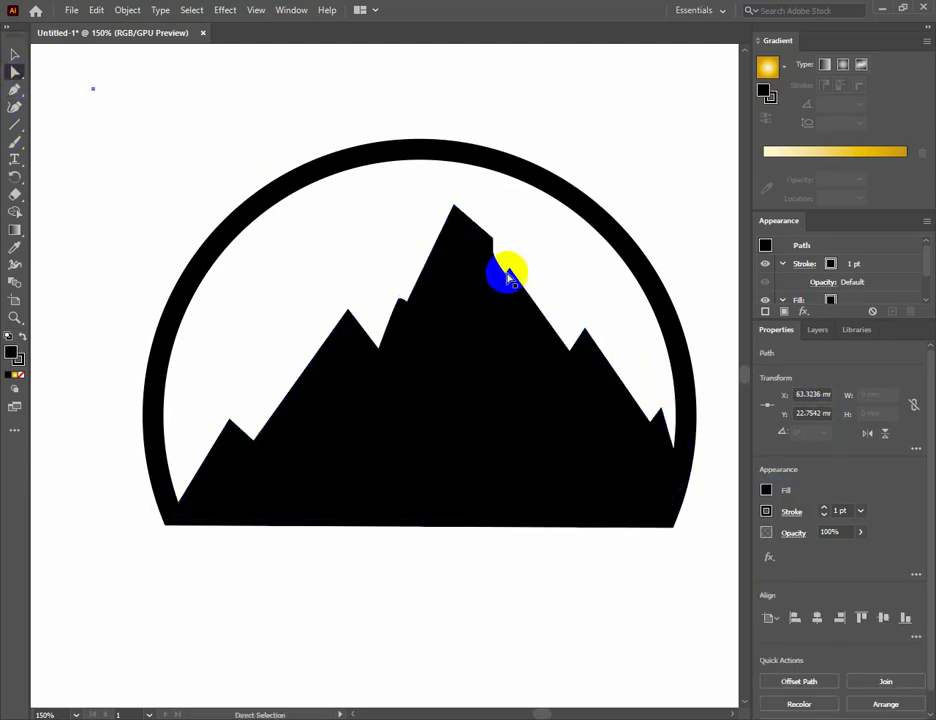
key("ctrl+plus")
key("ctrl+plus")
key("ctrl+plus")
key("ctrl+plus")
left_click_drag(351, 368, 370, 346)
mouse_move(341, 331)
left_mouse_down()
mouse_move(385, 313)
mouse_move(357, 323)
left_mouse_up()
left_click(386, 314)
left_click_drag(384, 376, 374, 384)
left_click_drag(357, 323, 351, 335)
left_click_drag(375, 386, 384, 381)
left_click(445, 343)
left_click_drag(342, 291, 334, 302)
left_click(382, 263)
key("ctrl+minus")
key("ctrl+minus")
key("ctrl+minus")
Set the fill to white and start a Pen shape inside the lowest left peak, following its left slope to the tip.
key("p")
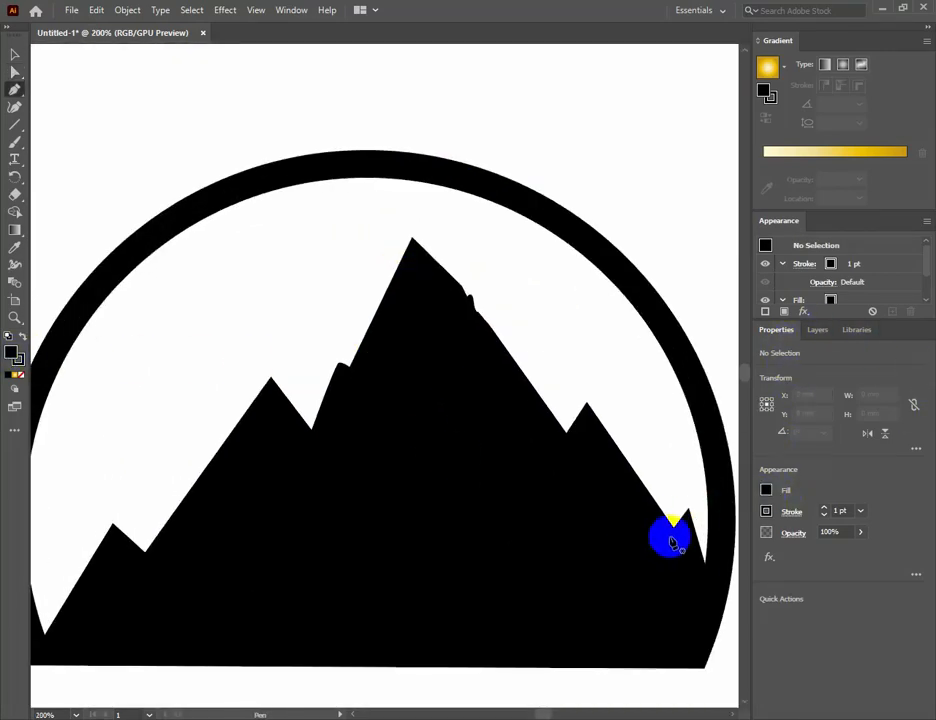
left_click(766, 490)
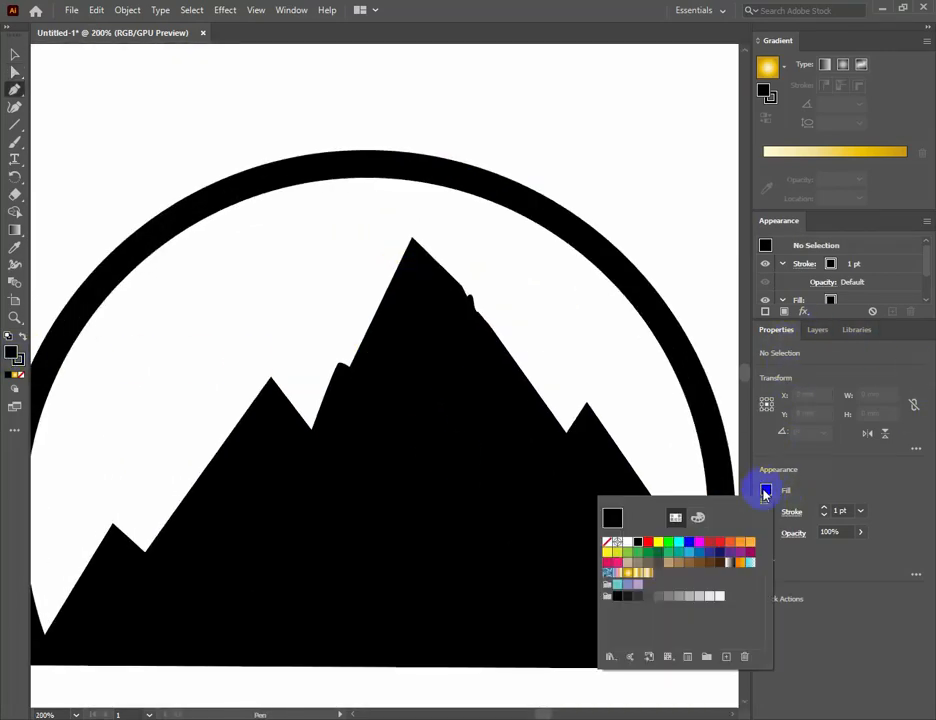
left_click(622, 543)
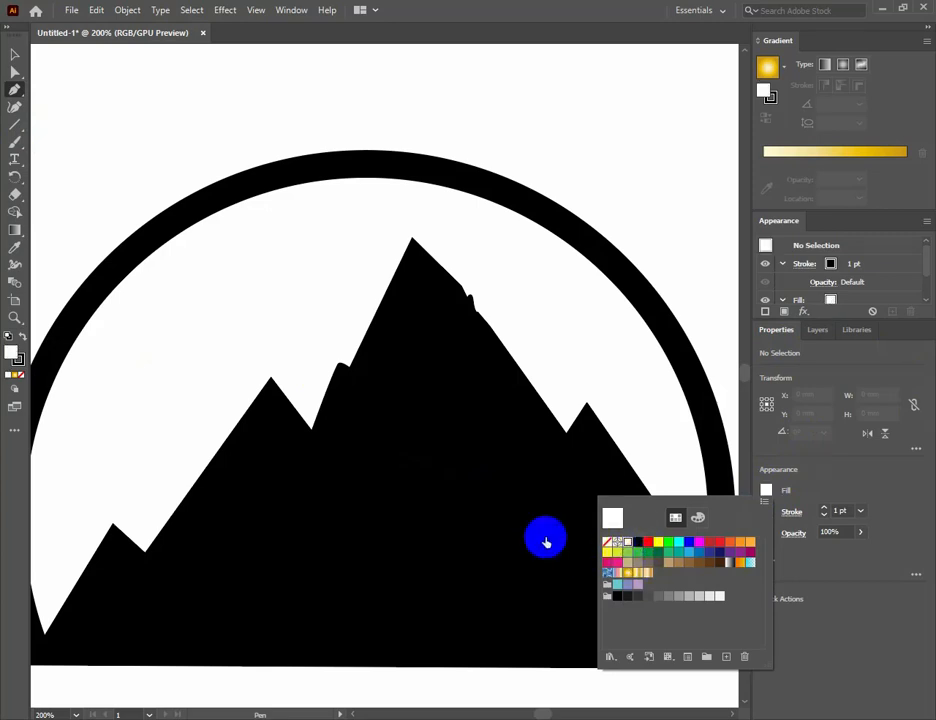
left_click_drag(545, 543, 487, 477)
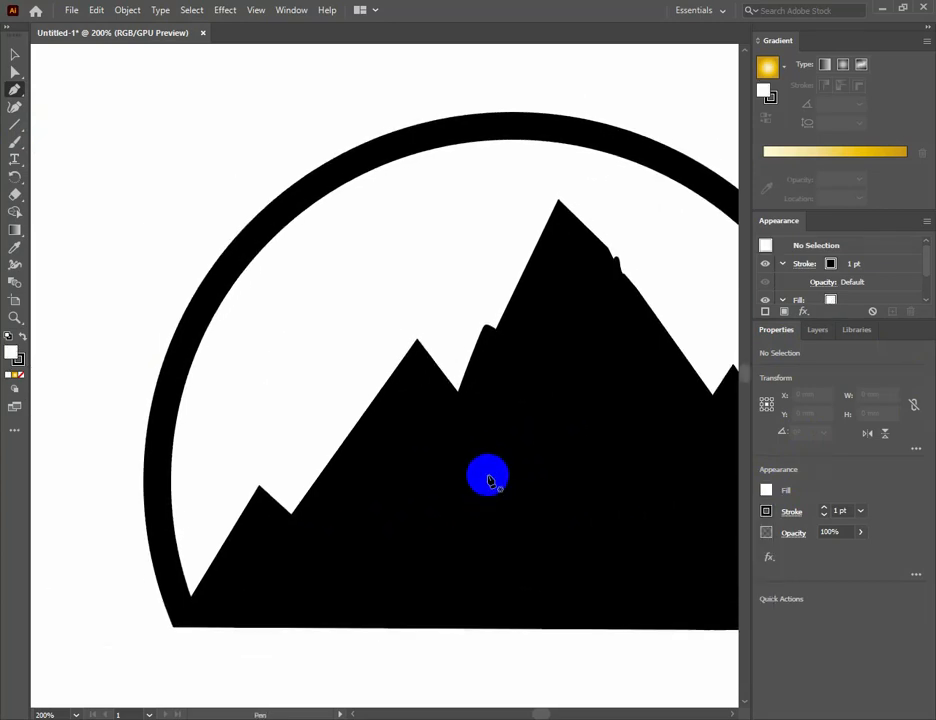
key("ctrl+plus")
left_click_drag(474, 528, 461, 389)
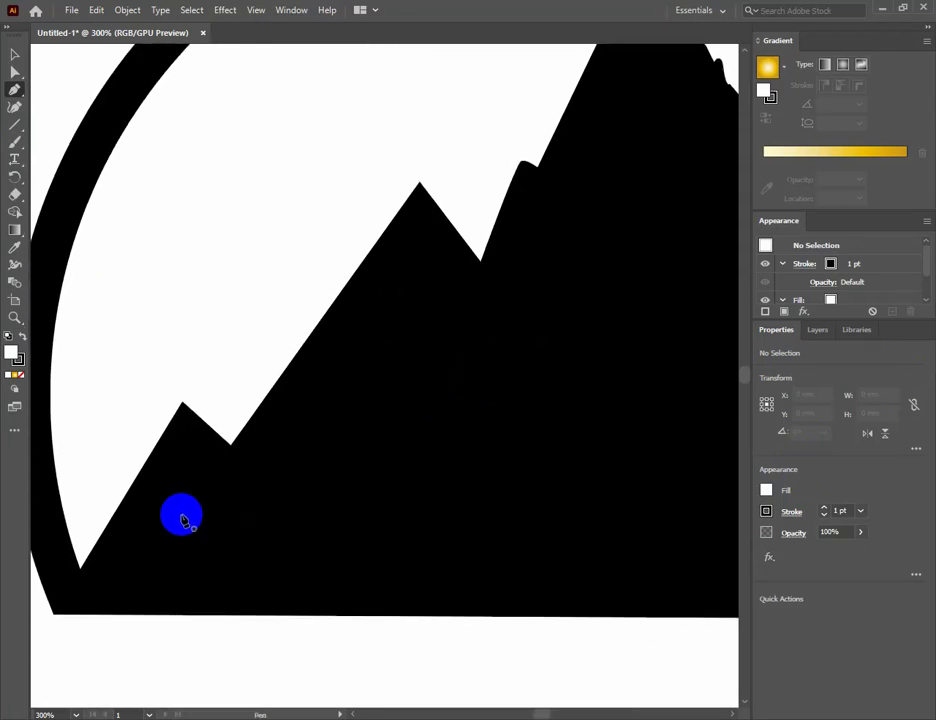
left_click(141, 574)
left_click(94, 571)
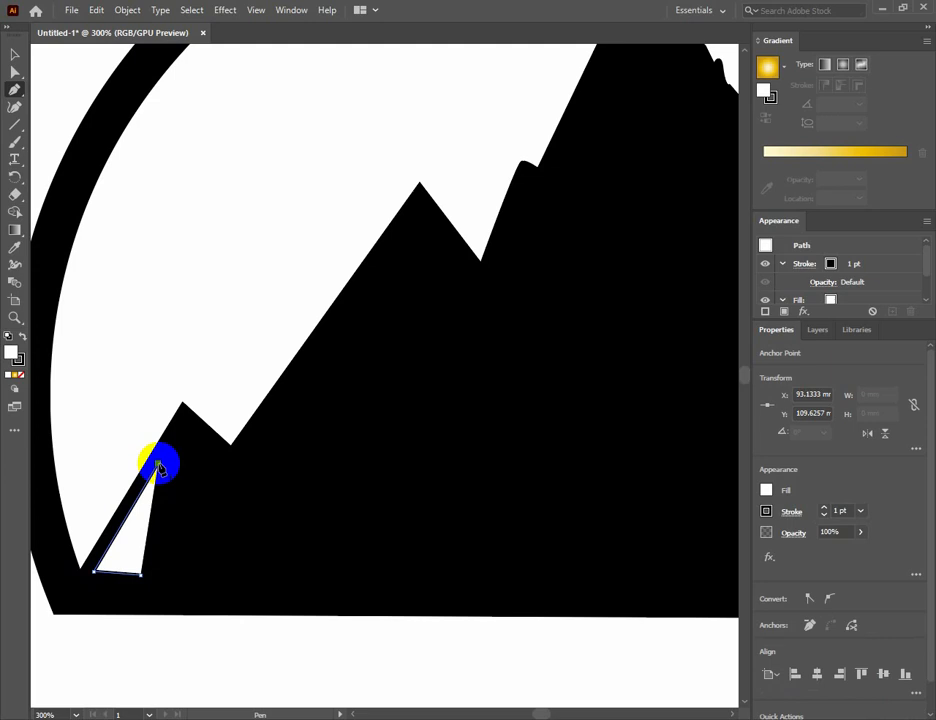
left_click(182, 427)
Continue the white shape down from the lowest left peak's tip with a short jagged inner edge.
left_click(200, 448)
left_click(192, 459)
left_click(189, 466)
left_click(189, 474)
left_click(187, 483)
left_click(183, 498)
left_click(190, 503)
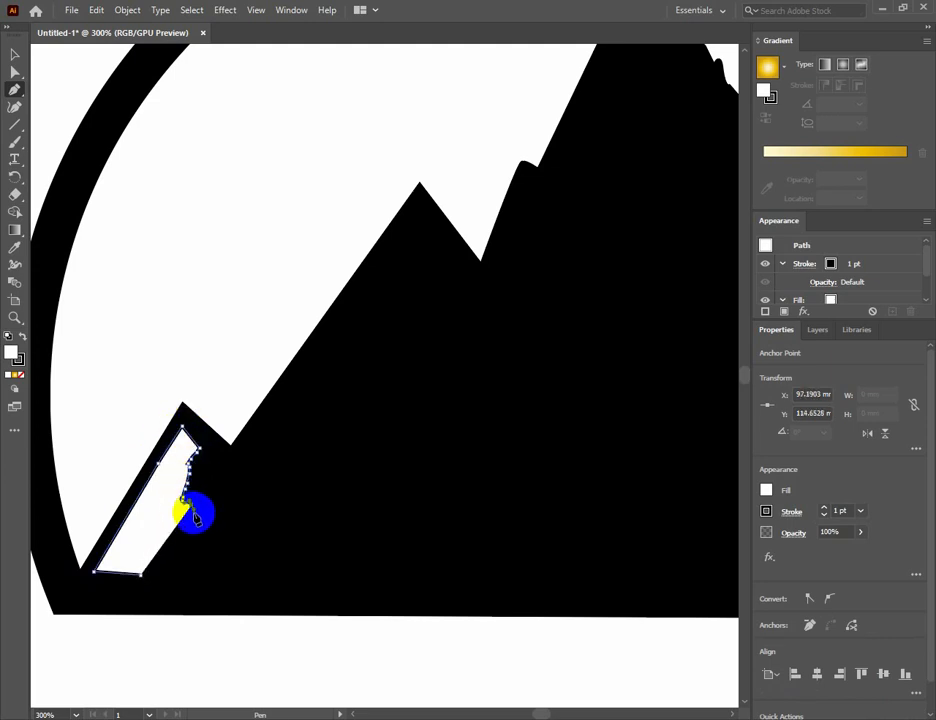
left_click(195, 515)
Continue the white Pen shape up the second left peak's left slope to its tip and start down its right side.
left_click(362, 291)
left_click(412, 219)
left_click(417, 212)
left_click(424, 222)
left_click(428, 227)
left_click(435, 237)
left_click(441, 247)
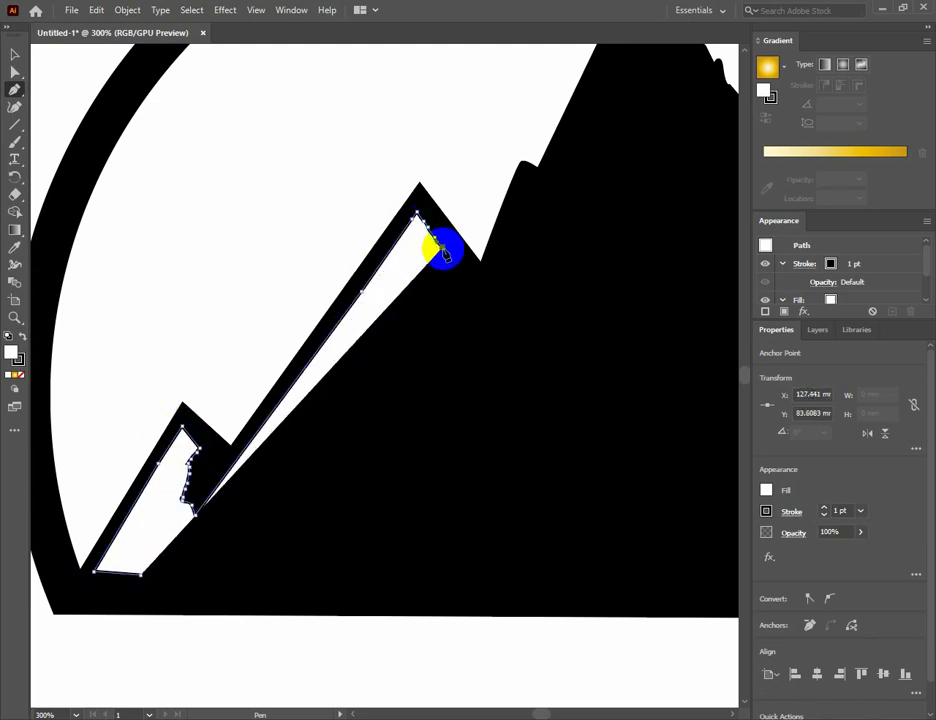
Carry the white shape down the second left peak's right side, curving inward around a rounded dark hollow and back out beneath it.
left_click(460, 272)
left_click_drag(460, 340, 487, 363)
left_click(460, 342)
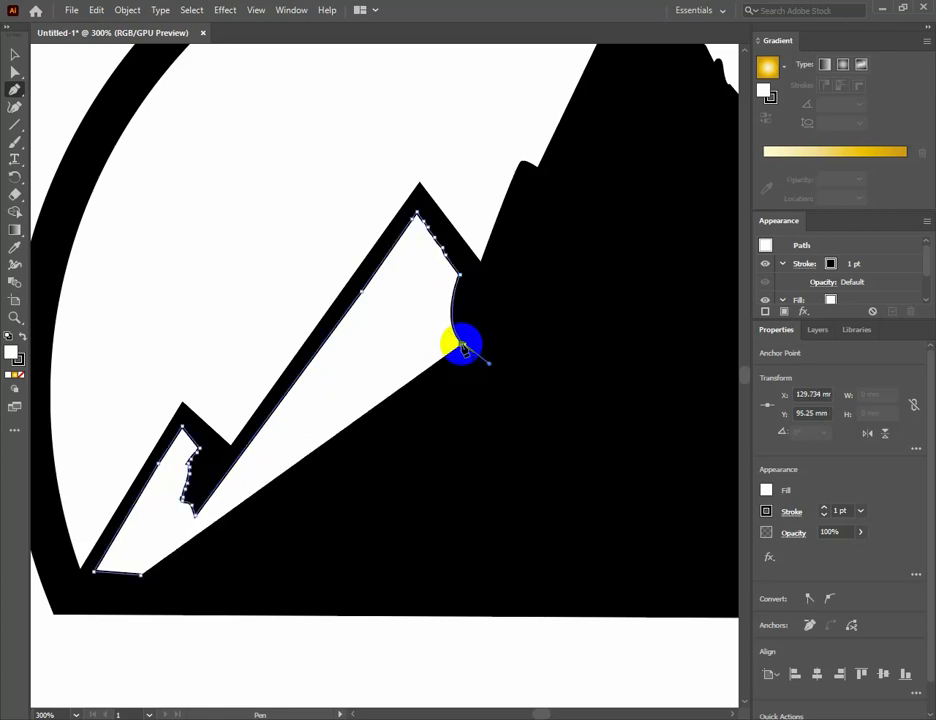
left_click_drag(323, 447, 306, 468)
left_click_drag(448, 469, 605, 454)
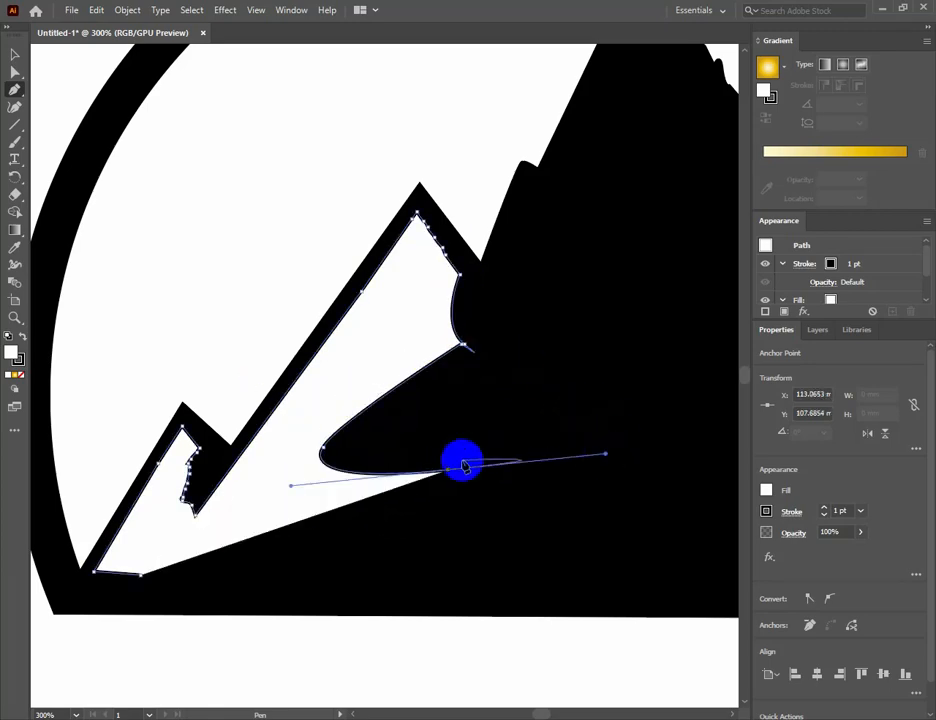
left_click(448, 469)
Extend the white shape into a blunt end below the dark hollow and turn its lower edge back leftward.
left_click(487, 453)
left_click(485, 468)
left_click(484, 482)
left_click(479, 496)
left_click(473, 507)
left_click(459, 516)
left_click(416, 517)
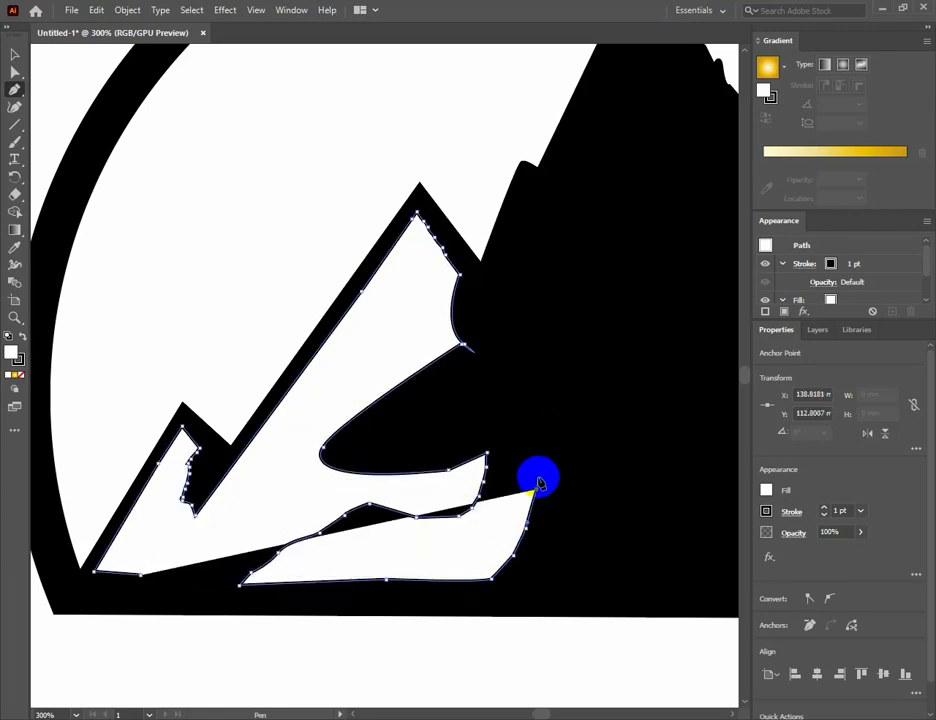
Undo the surplus anchor points along the base and close the white shape at the foot of the lowest left peak.
key("ctrl+z")
key("ctrl+z")
key("ctrl+z")
key("ctrl+z")
key("ctrl+z")
left_click(228, 590)
left_click(216, 588)
left_click(162, 586)
left_click(152, 582)
left_click(141, 575)
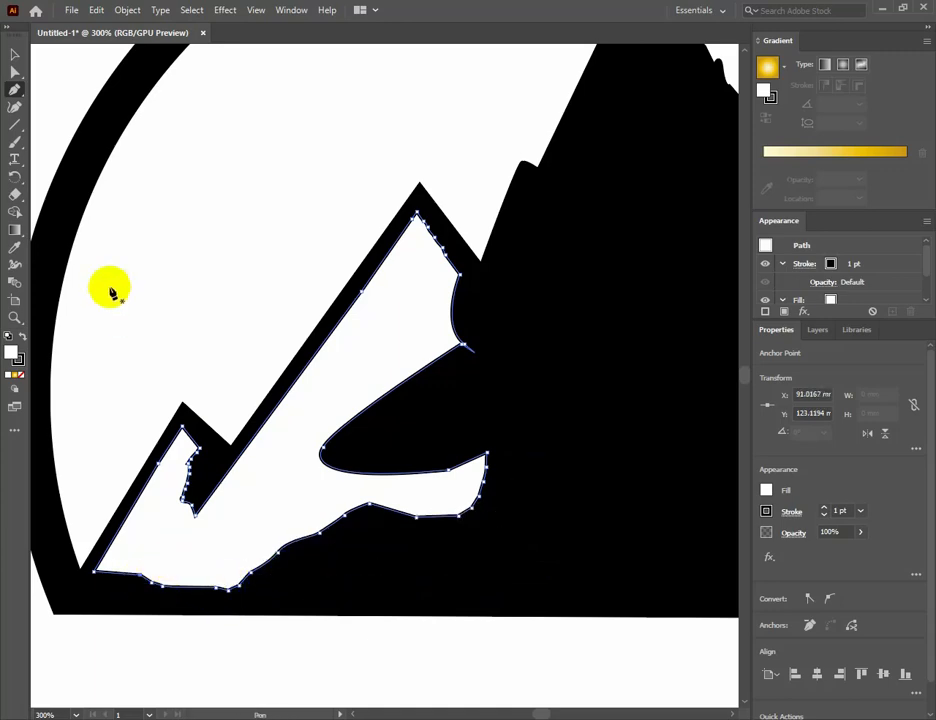
Start a new white Pen shape at the central peak's base and follow a notched left edge up toward the summit.
left_click_drag(528, 300, 294, 334)
left_click(14, 55)
left_click(94, 252)
left_click(14, 90)
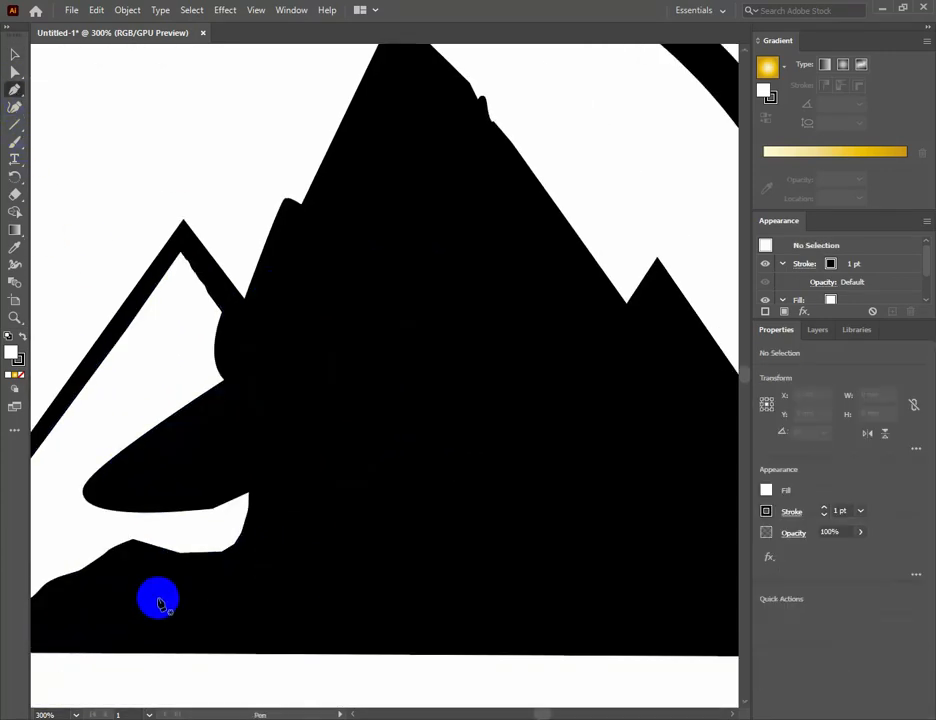
left_click(219, 621)
left_click(244, 563)
left_click(281, 507)
left_click(293, 449)
left_click(288, 431)
left_click(276, 446)
left_click(272, 424)
left_click_drag(395, 65, 375, 119)
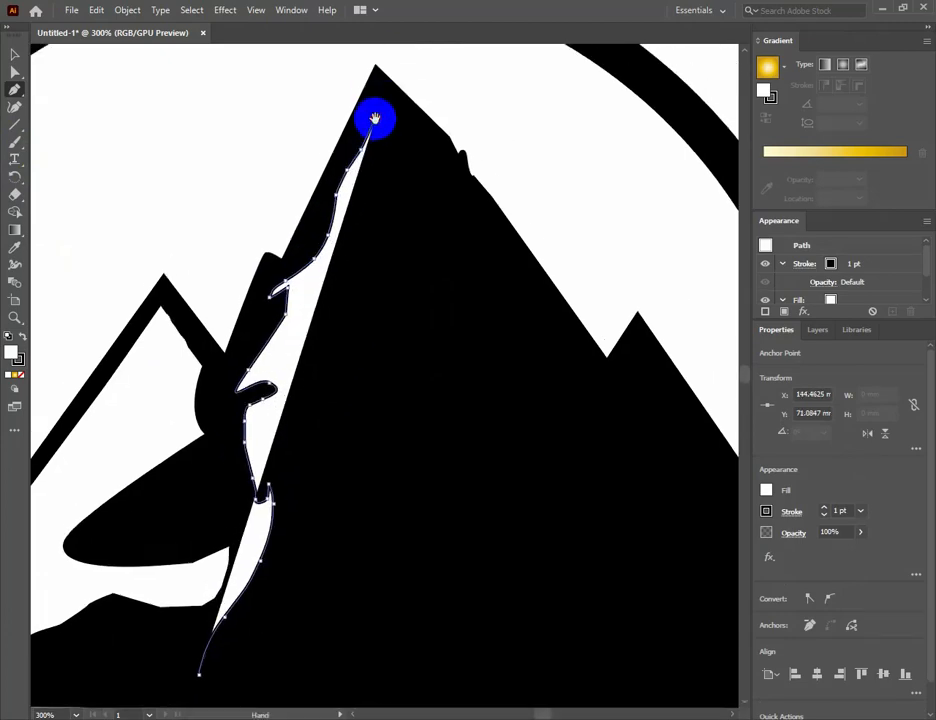
Take the central white shape over the summit and down a jagged edge inside the right slope.
left_click(384, 87)
left_click(403, 121)
left_click(451, 212)
left_click(469, 308)
left_click(493, 345)
left_click_drag(496, 481, 471, 341)
left_click(453, 389)
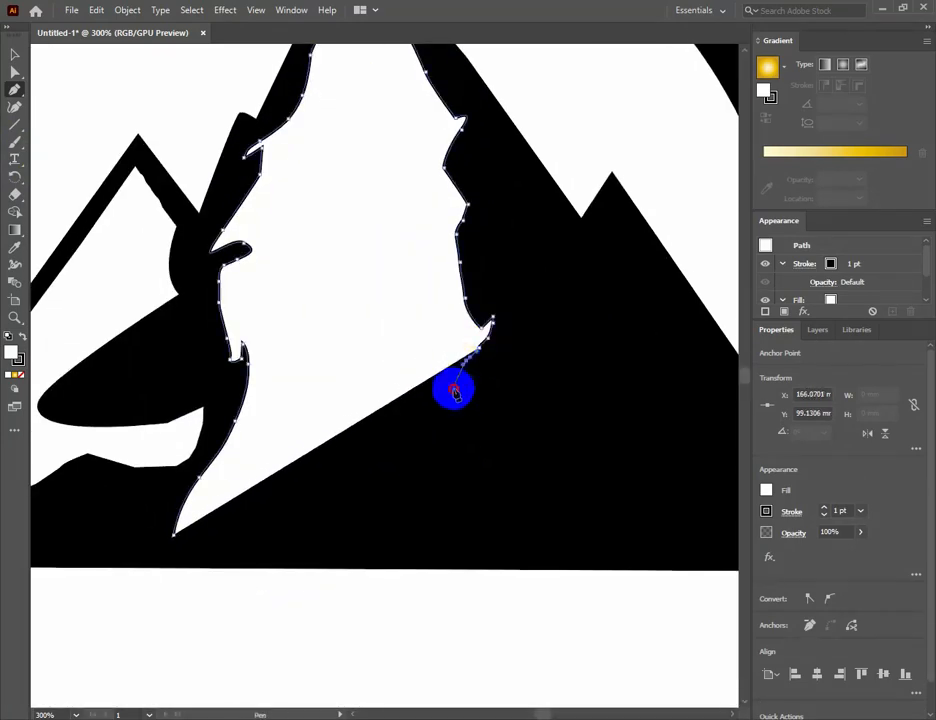
Finish the central white shape with a pointed right spur and spiky lower edge, and close it at the base.
left_click(535, 393)
left_click(440, 502)
left_click(377, 534)
left_click(411, 375)
left_click(313, 429)
left_click(123, 545)
left_click(174, 534)
left_click(14, 55)
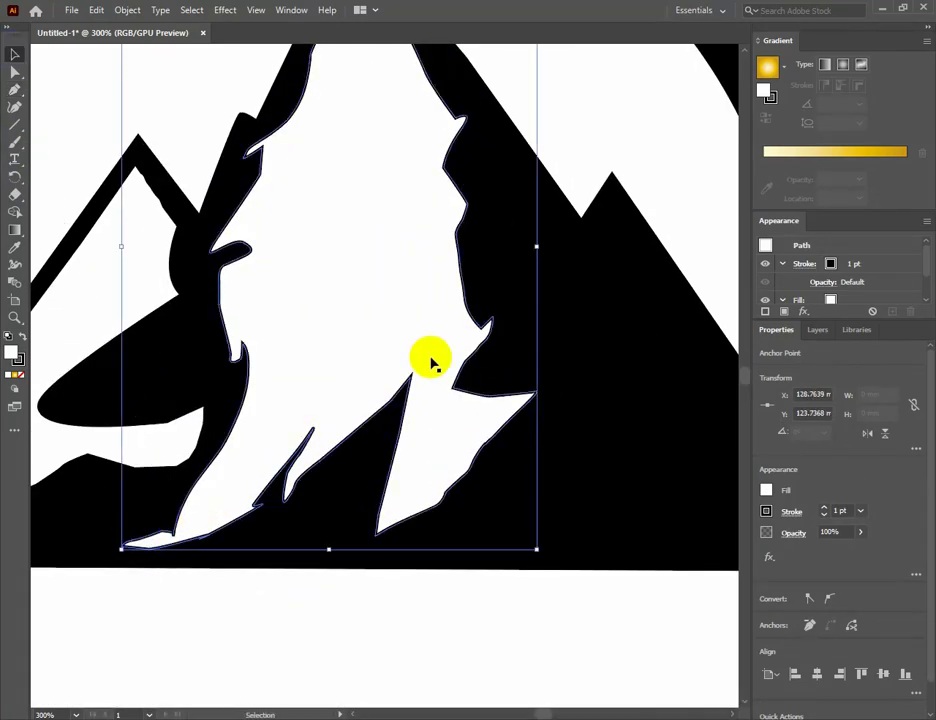
Start a white Pen shape below the right peak's tip, with a spiky left edge running down and along the base.
key("ctrl+minus")
left_click_drag(374, 494, 303, 509)
left_click(488, 430)
key("ctrl+plus")
left_click_drag(488, 440, 387, 369)
key("p")
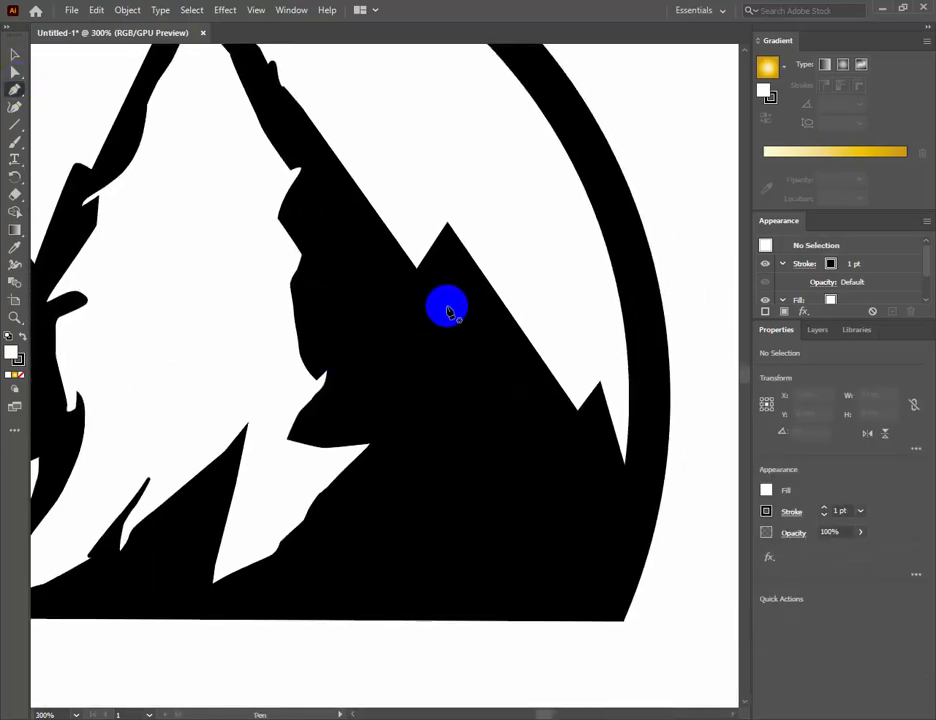
left_click(453, 270)
left_click(339, 402)
left_click(424, 373)
left_click(327, 432)
left_click(416, 440)
left_click(334, 538)
left_click(257, 600)
left_click(578, 604)
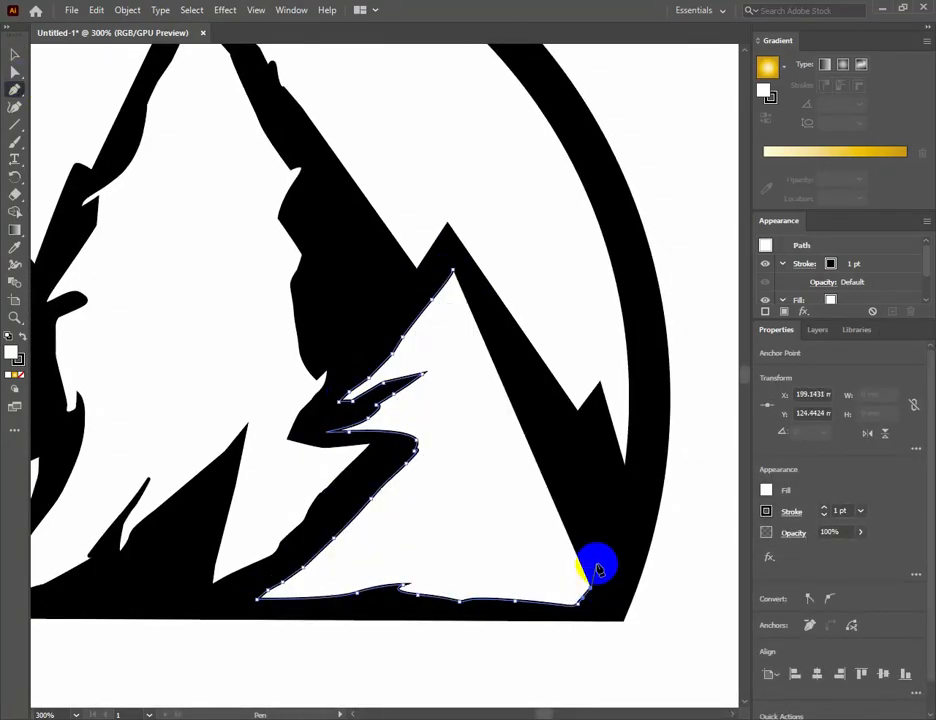
Close the right peak's white shape with a jagged right edge back up to its tip, and deselect it.
left_click(577, 562)
left_click(503, 503)
left_click(498, 432)
left_click(471, 357)
left_click(453, 249)
key("v")
left_click(681, 299)
Set the dome outline's stroke colour to dark blue (R=46 G=49 B=146) and deselect it.
key("ctrl+minus")
key("ctrl+minus")
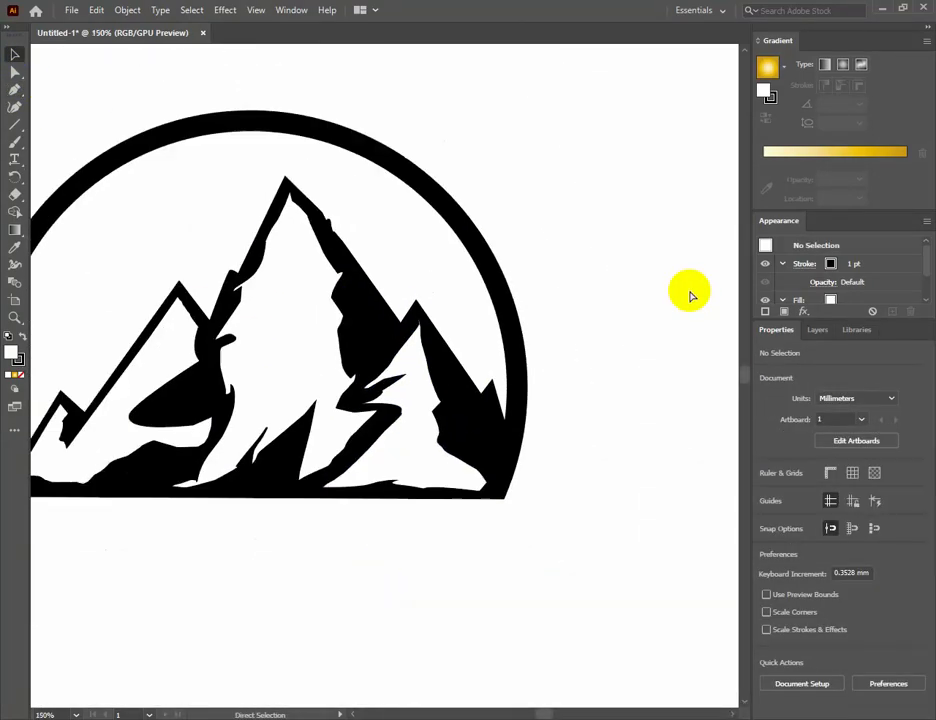
key("ctrl+minus")
key("ctrl+plus")
left_click_drag(260, 360, 377, 387)
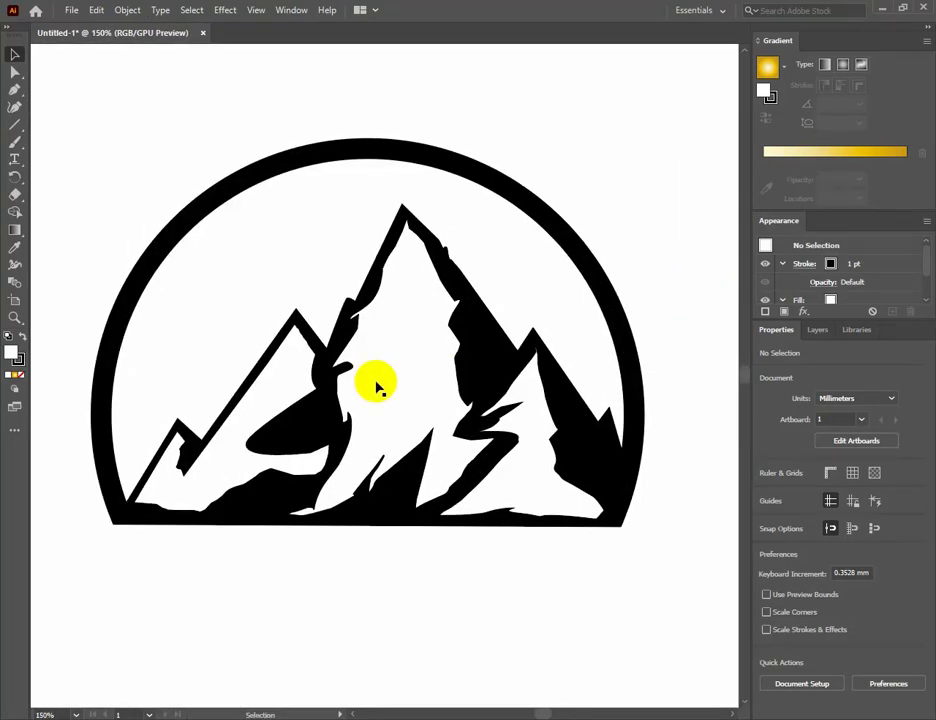
key("ctrl+minus")
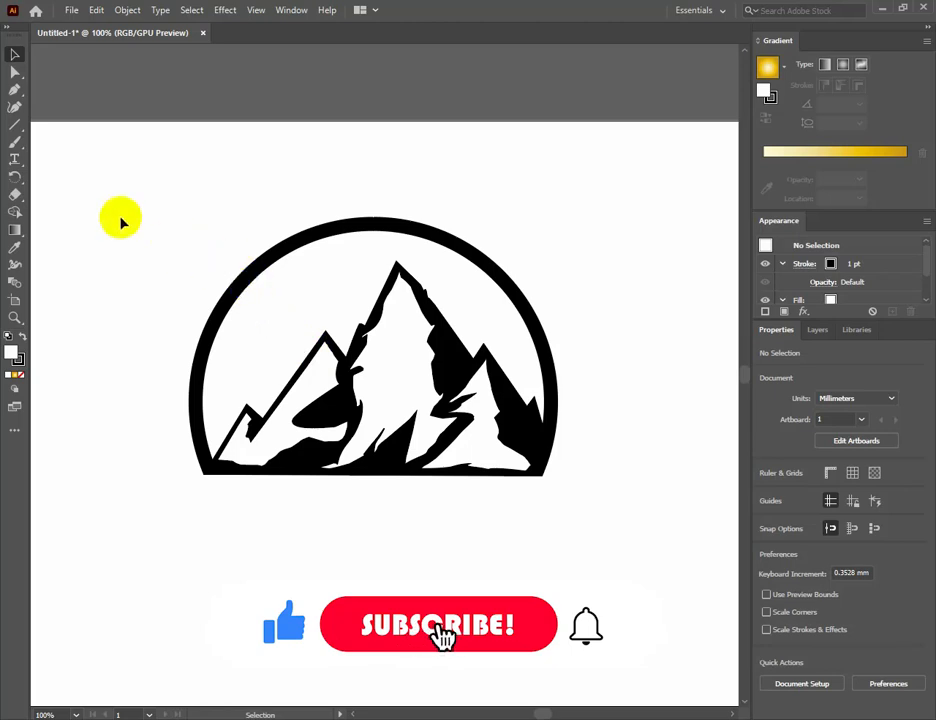
left_click(466, 252)
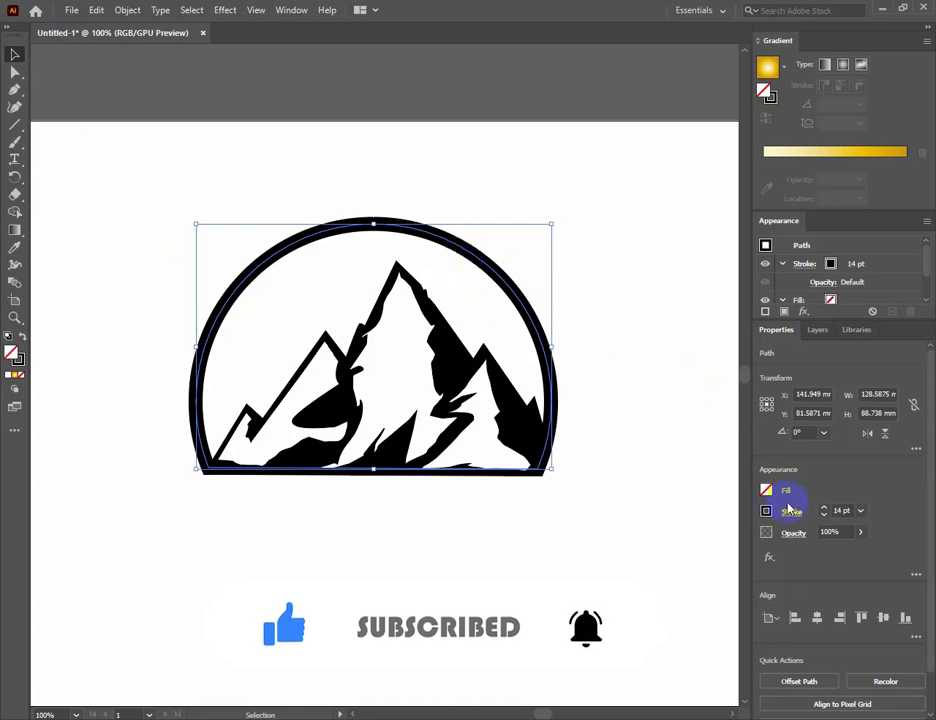
left_click(767, 511)
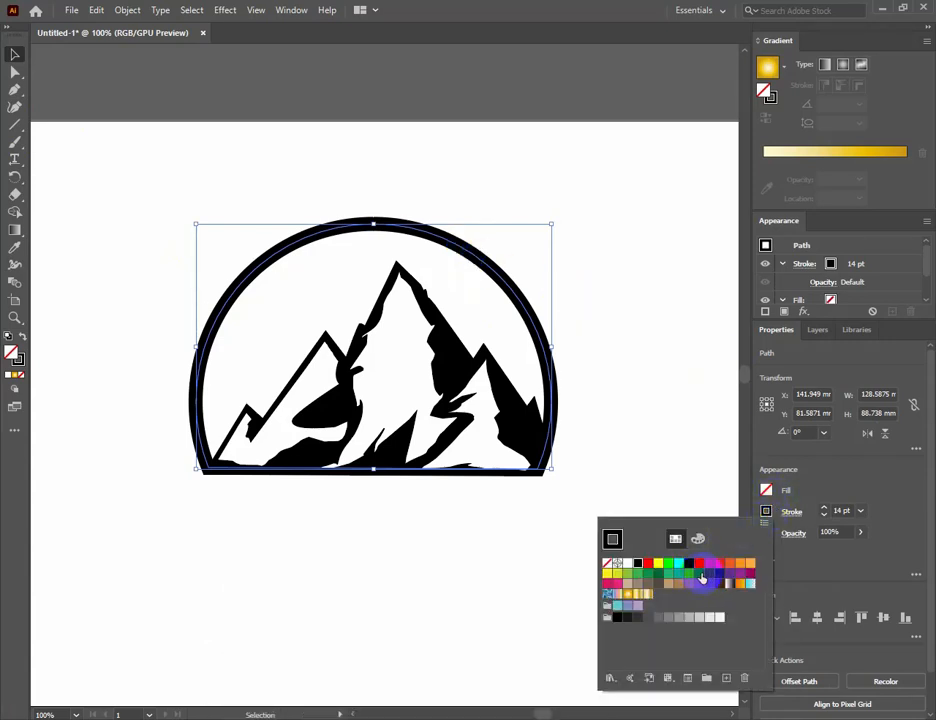
left_click(709, 575)
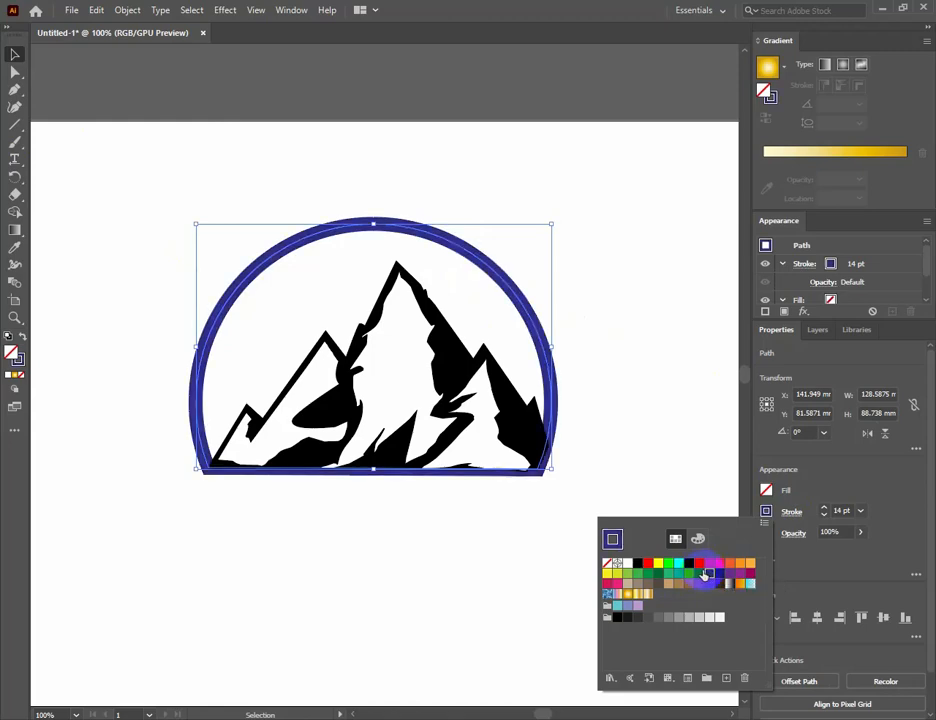
left_click(701, 574)
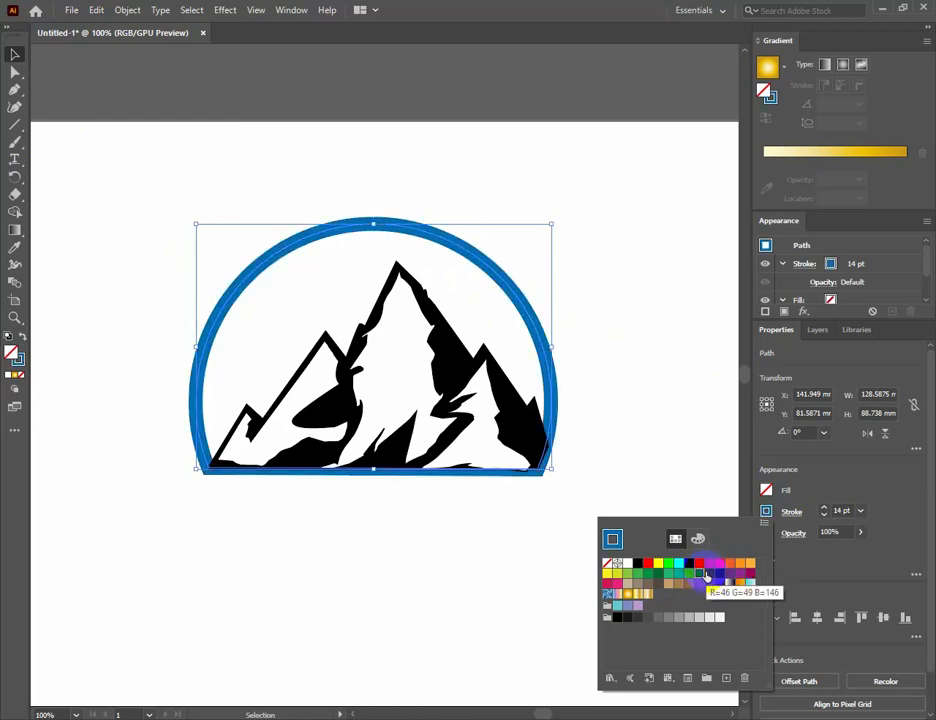
left_click(710, 576)
left_click(681, 444)
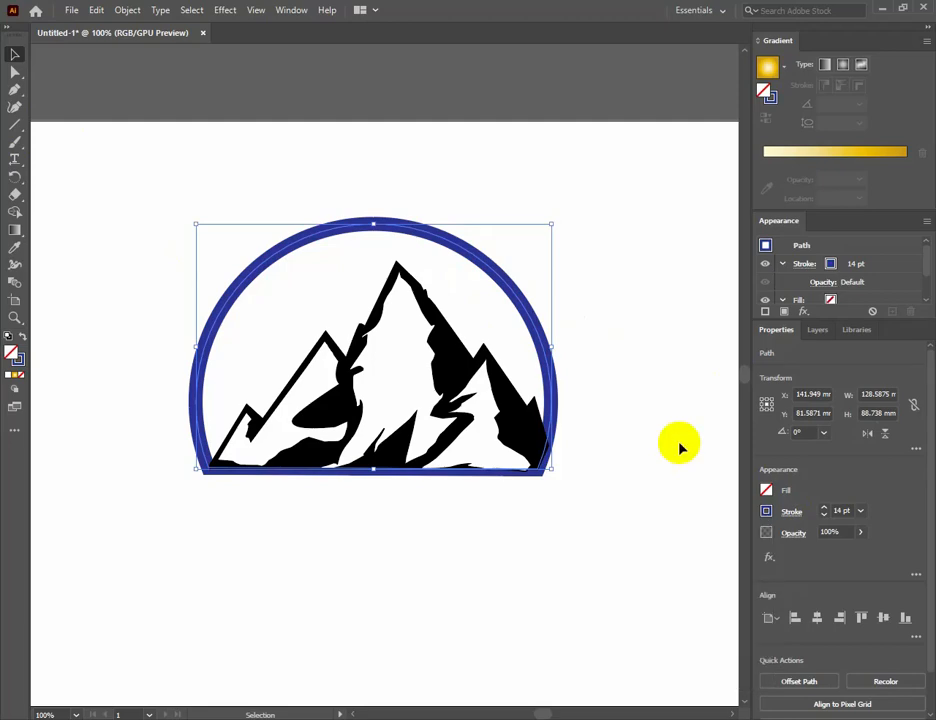
left_click(681, 444)
Fill the mountain silhouette with the same dark blue as the dome, after trying two lighter blues.
left_click(512, 396)
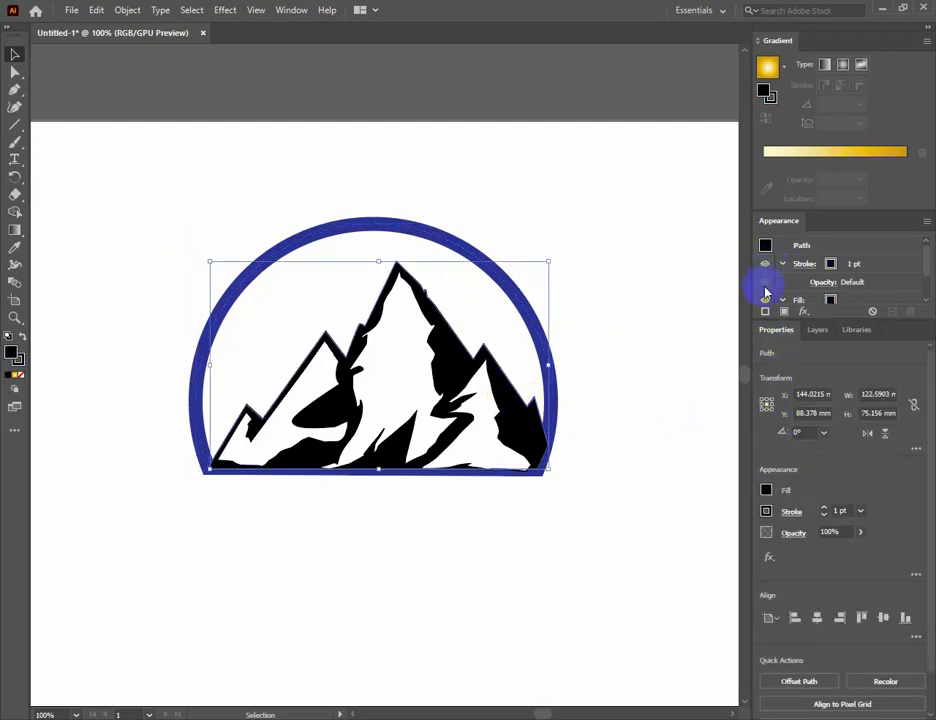
left_click(767, 490)
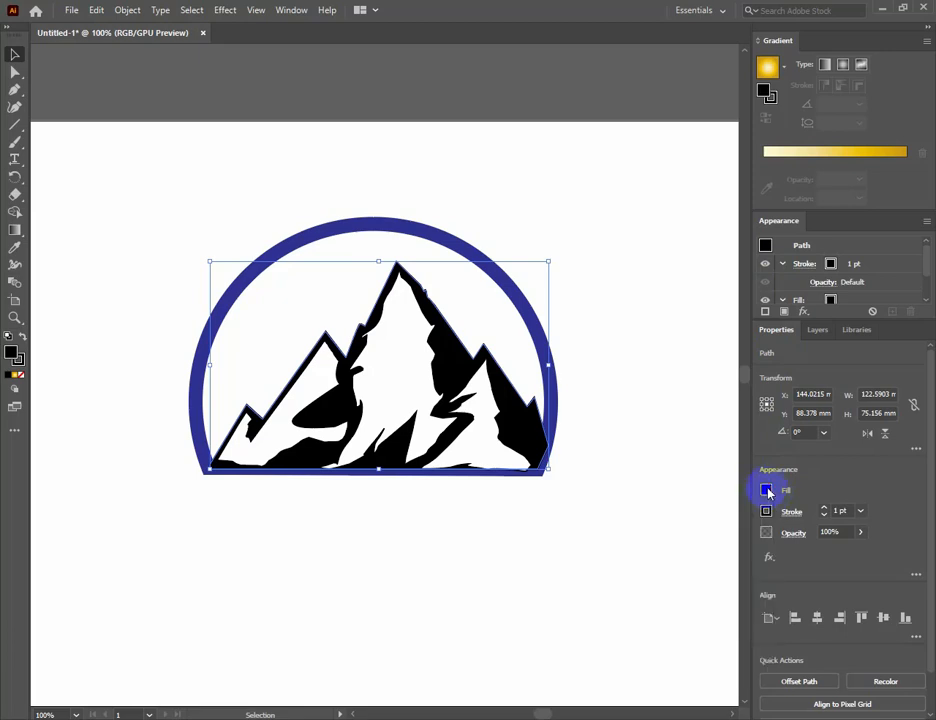
left_click(700, 553)
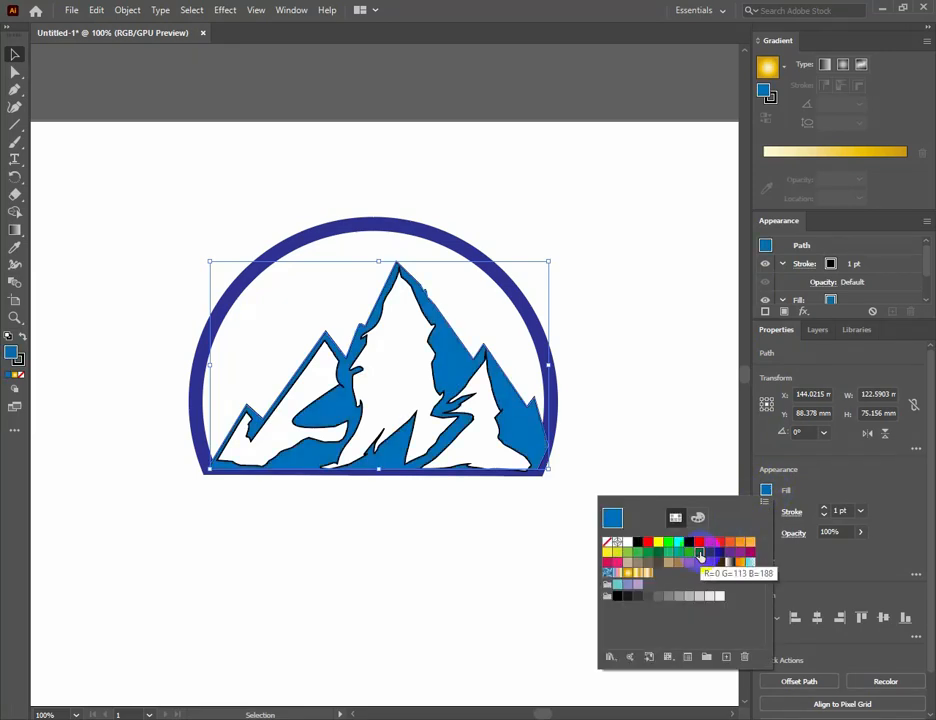
left_click(692, 556)
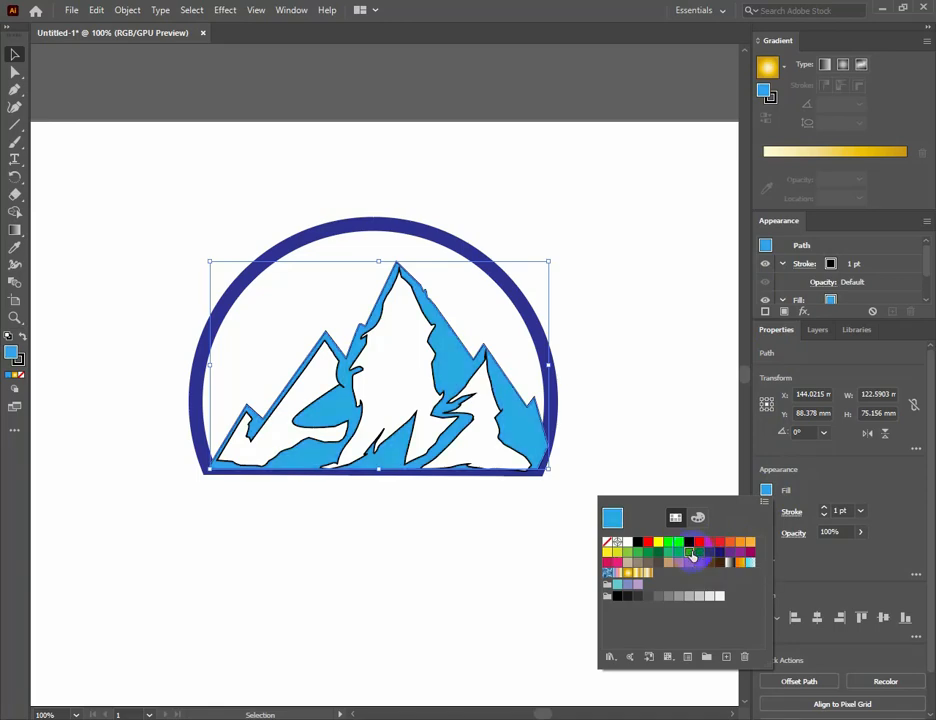
left_click(698, 555)
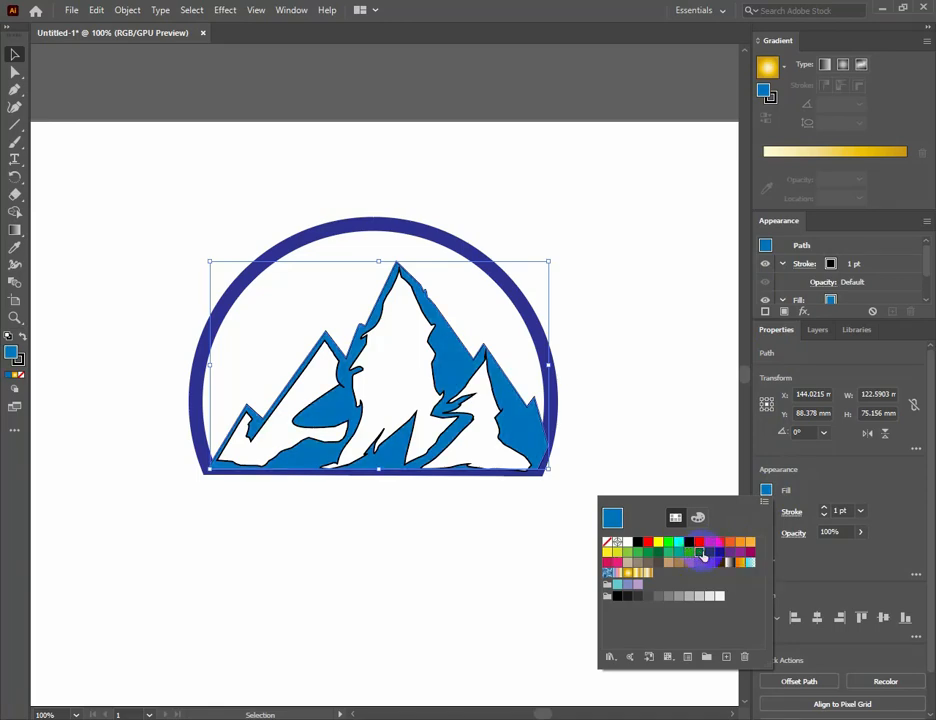
left_click(709, 553)
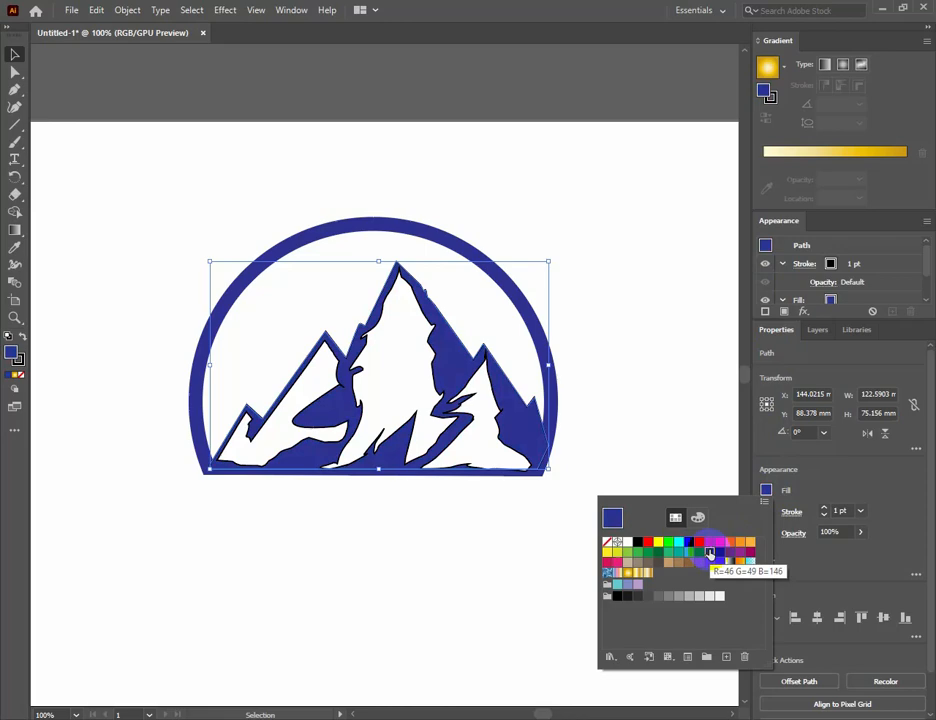
left_click(679, 394)
left_click(679, 392)
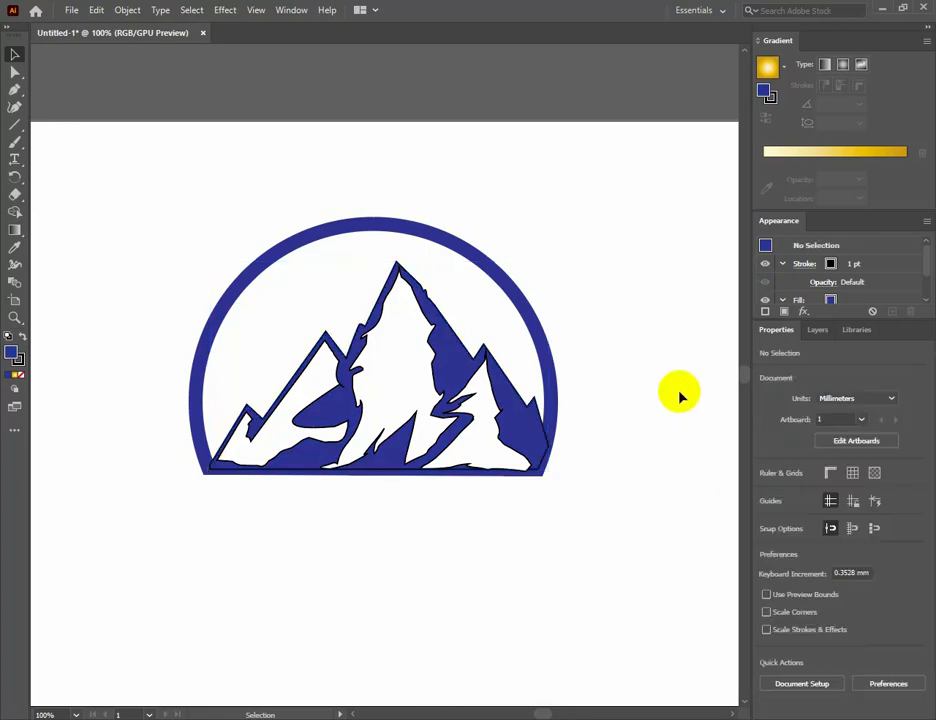
Remove the black stroke from the right peak's white highlight shape.
left_click(497, 415)
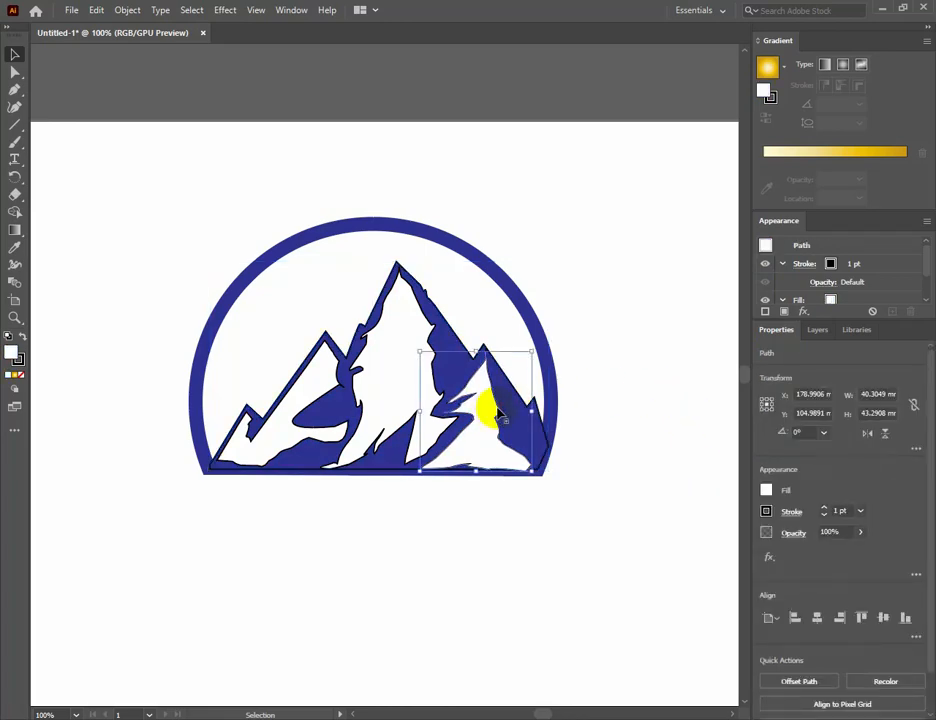
left_click(21, 364)
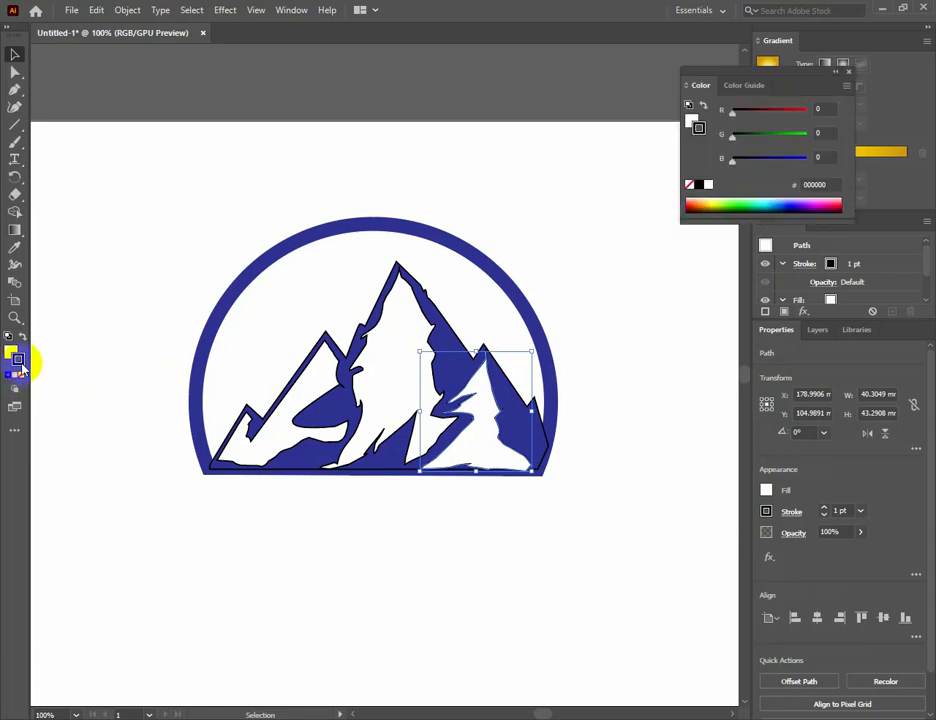
left_click(21, 376)
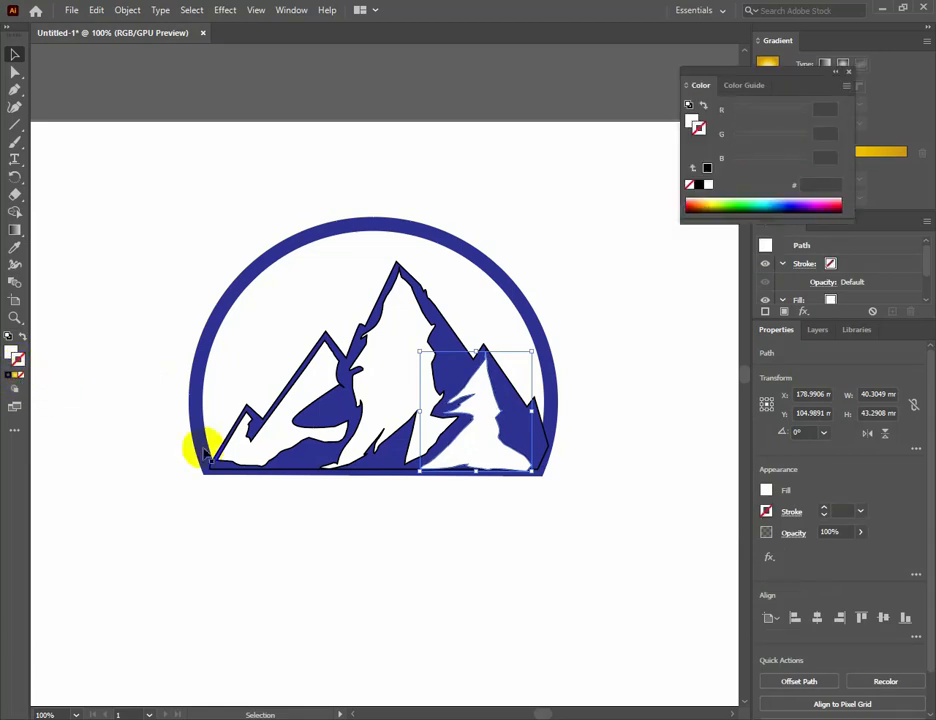
left_click(468, 524)
Remove the black stroke from the central and left white highlight shapes and from the mountain silhouette.
left_click(428, 386)
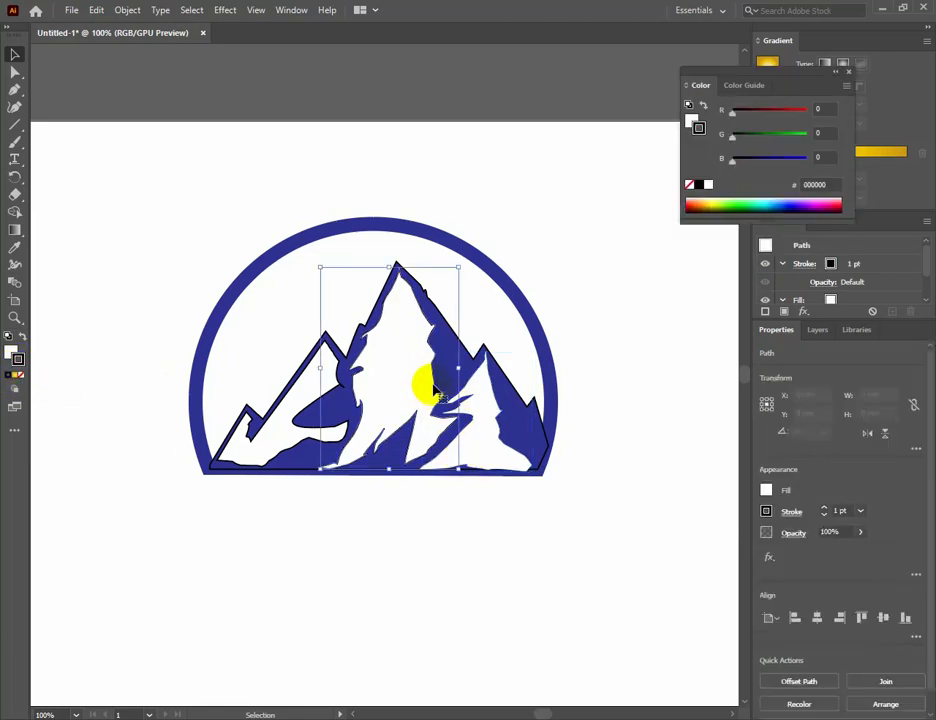
left_click(21, 376)
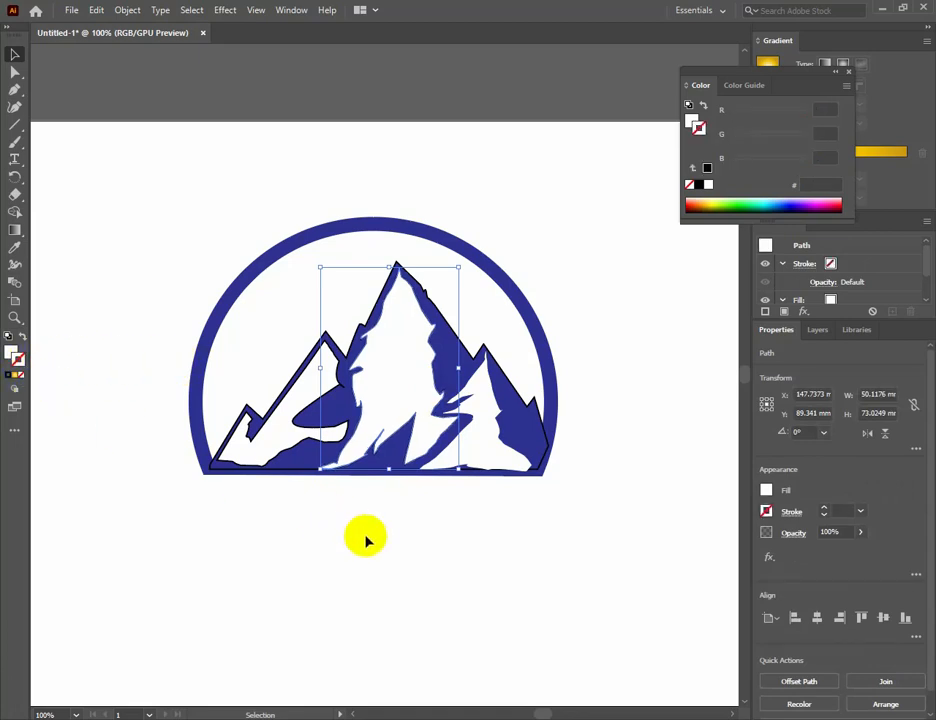
left_click(366, 536)
left_click(302, 434)
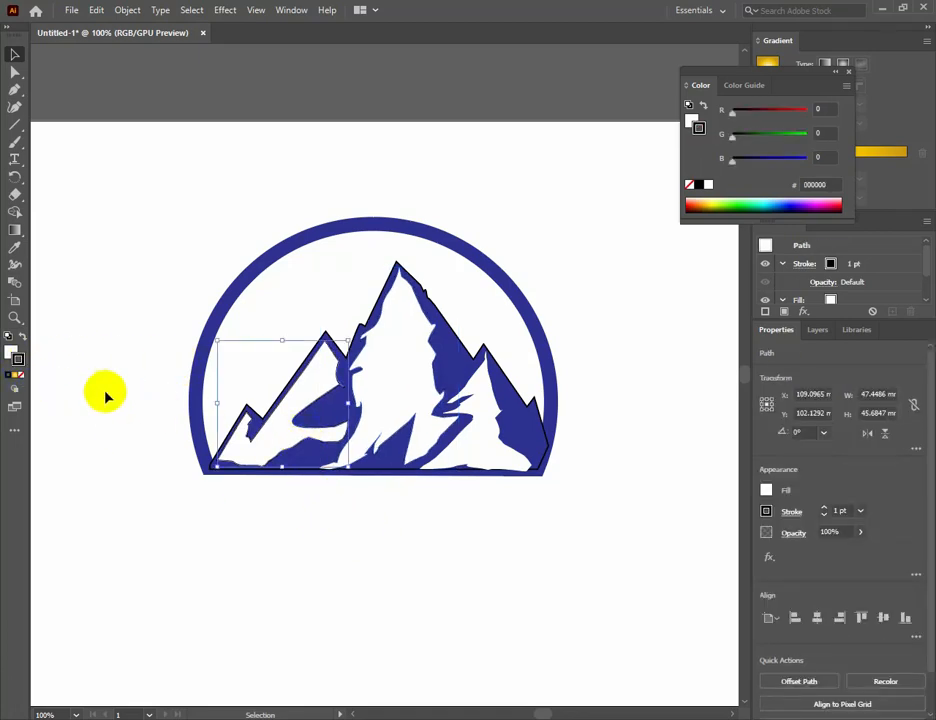
left_click(22, 375)
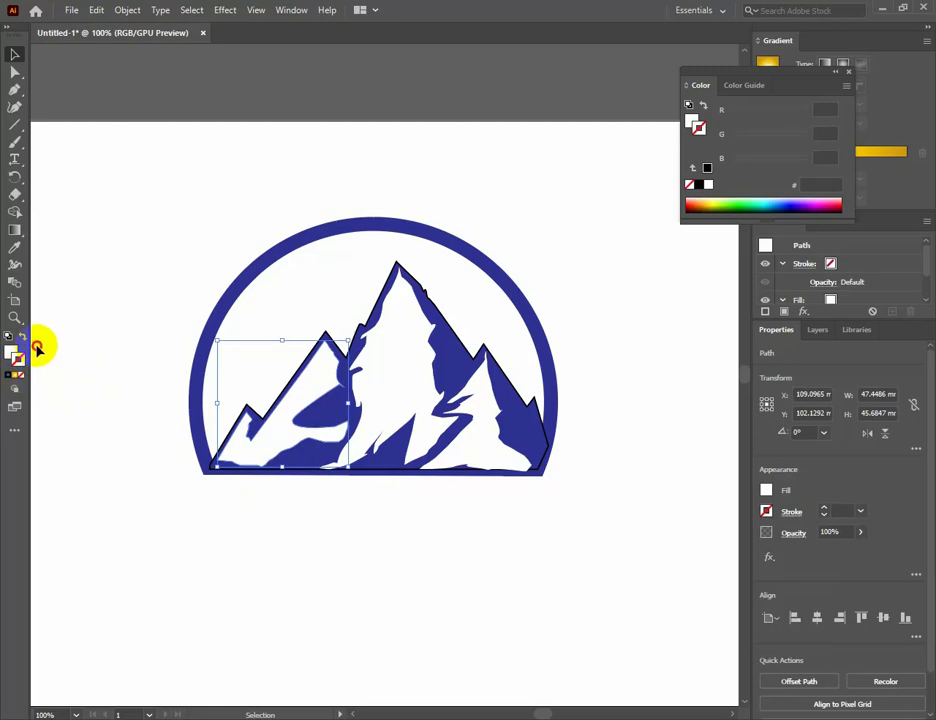
left_click(325, 540)
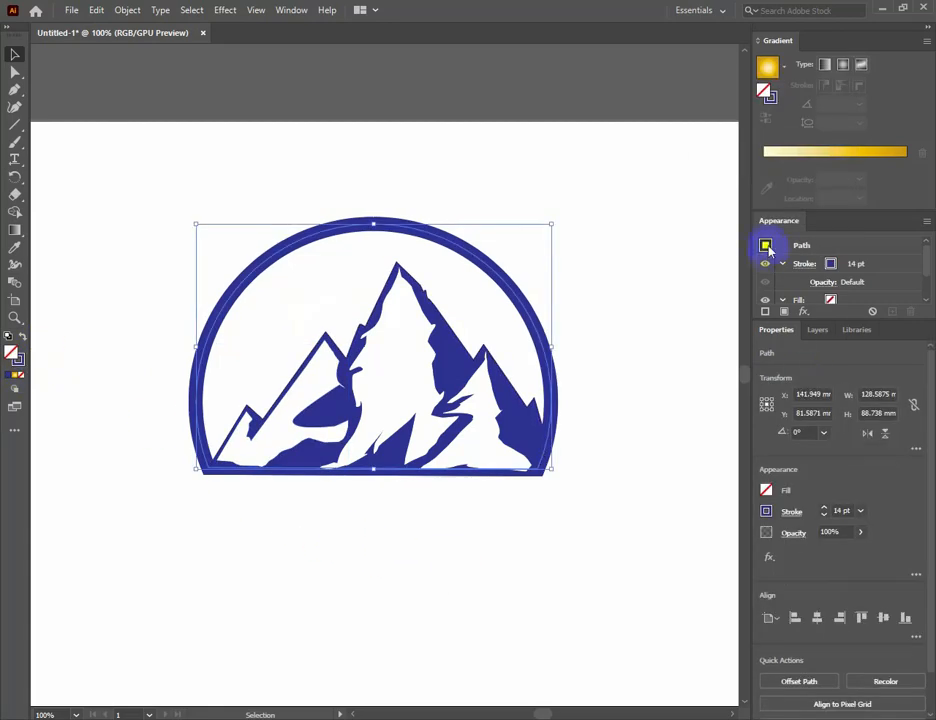
Fill the dome behind the mountains with the light orange swatch.
left_click(766, 490)
left_click(730, 542)
left_click(740, 542)
left_click(750, 542)
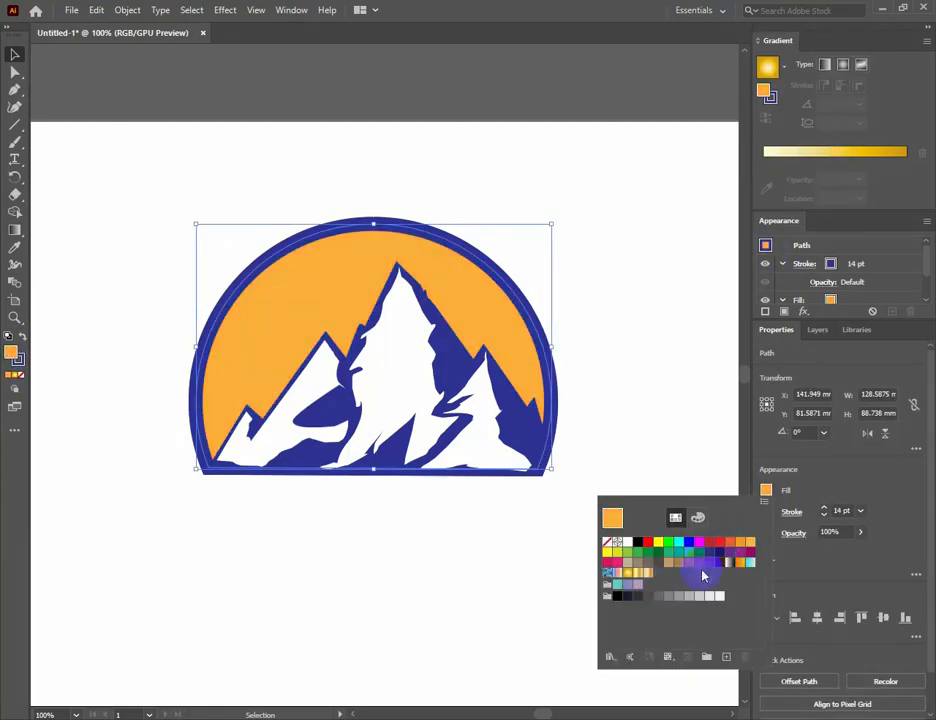
Try a darker orange fill and a gold radial gradient on the dome.
left_click(740, 563)
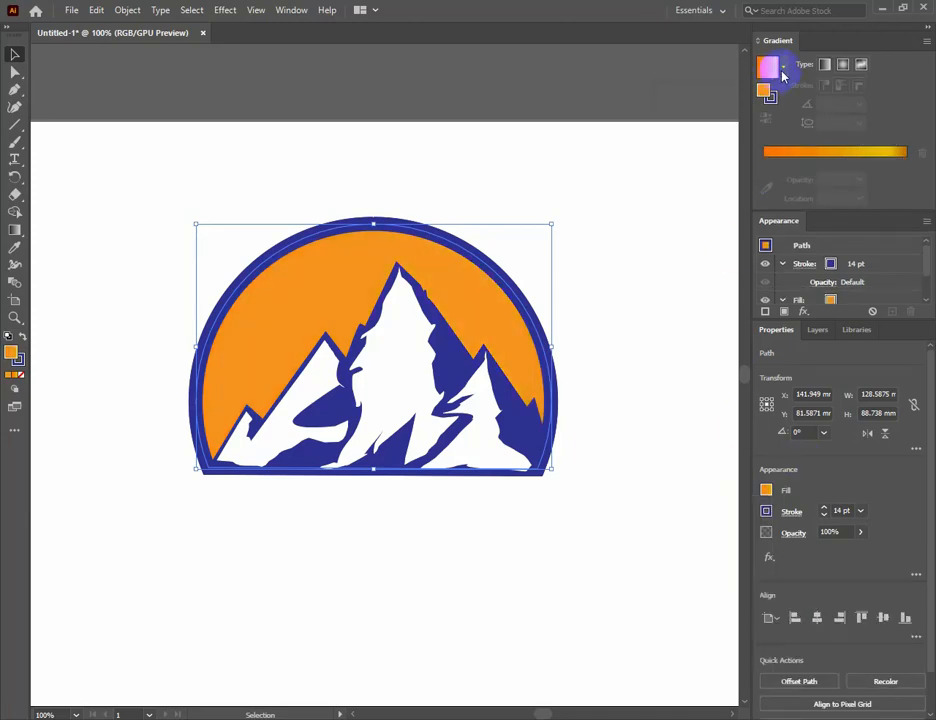
left_click(783, 73)
left_click(673, 175)
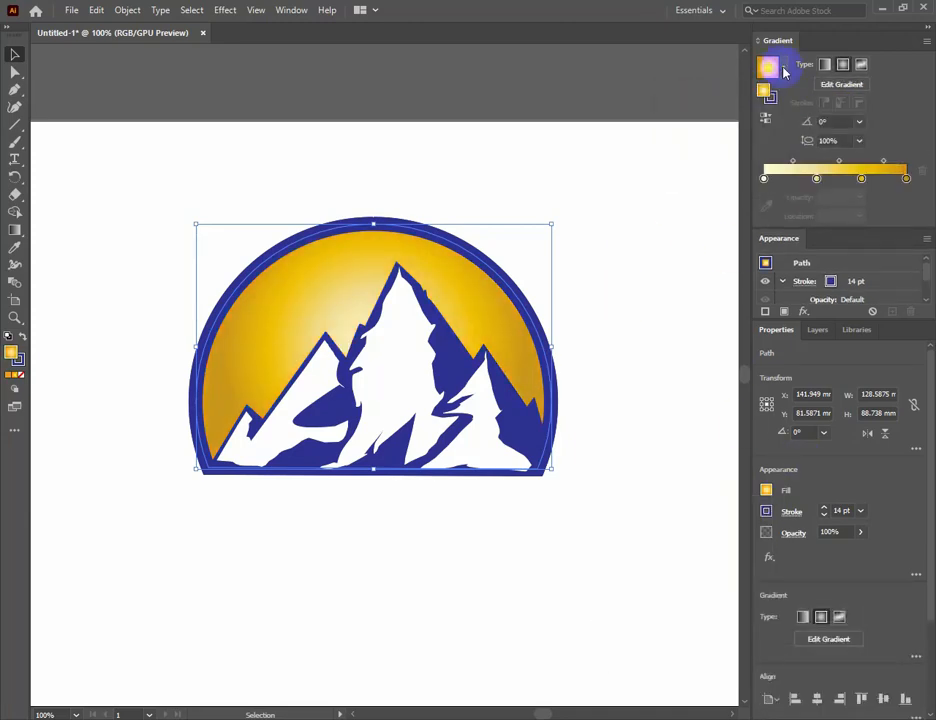
Fill the dome with a radial gradient from light peach (about FFE2AA) at the centre to orange at the edge.
left_click(783, 73)
left_click(690, 92)
double_click(765, 180)
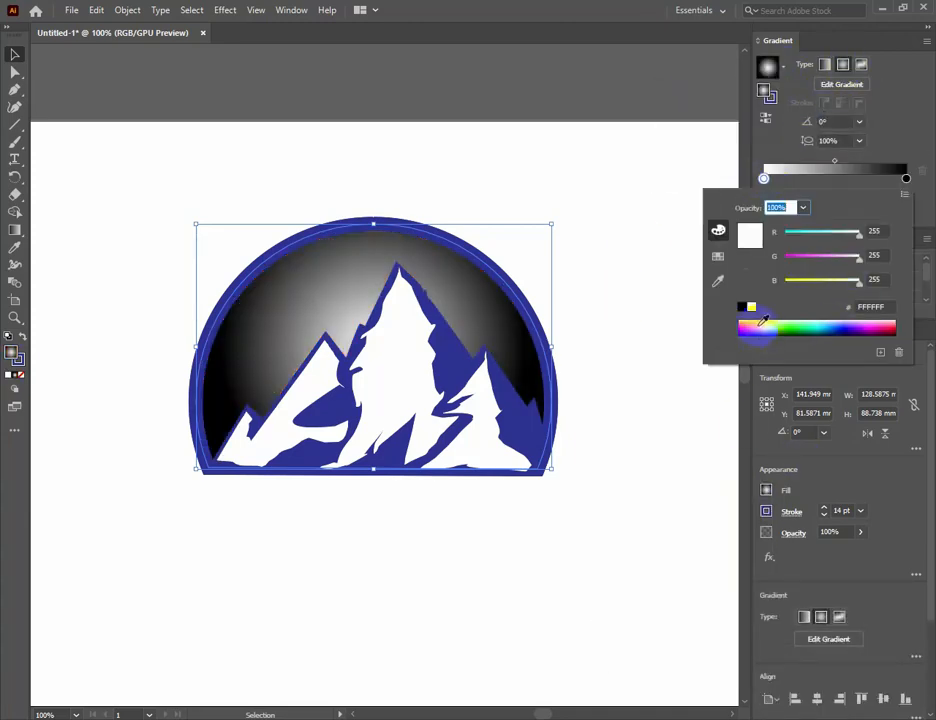
left_click(750, 314)
left_click(762, 181)
left_click_drag(878, 180, 907, 181)
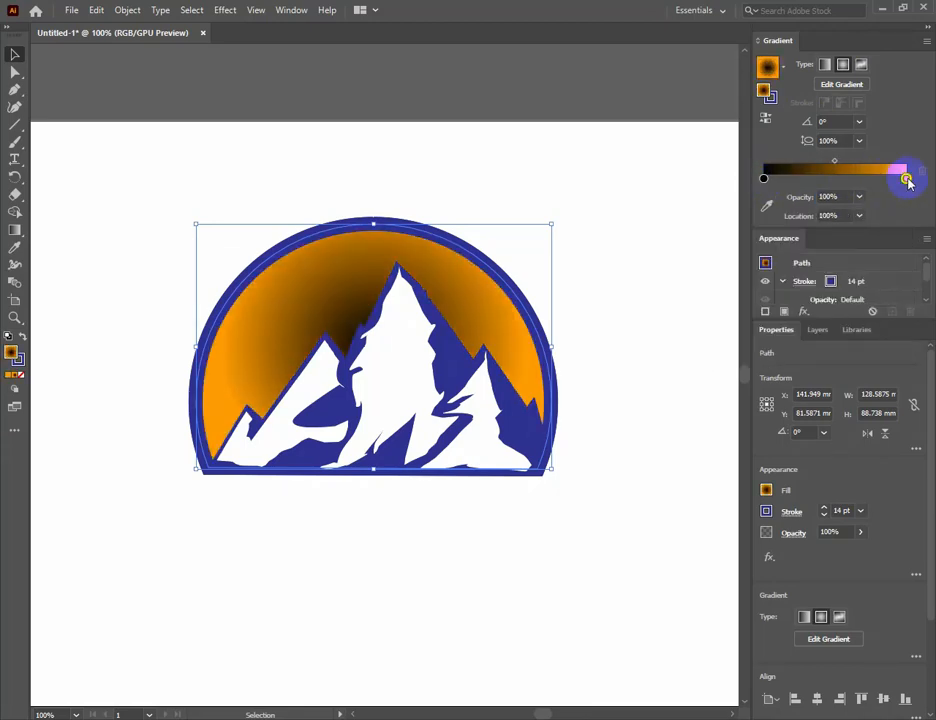
double_click(763, 180)
left_click(750, 331)
left_click(757, 323)
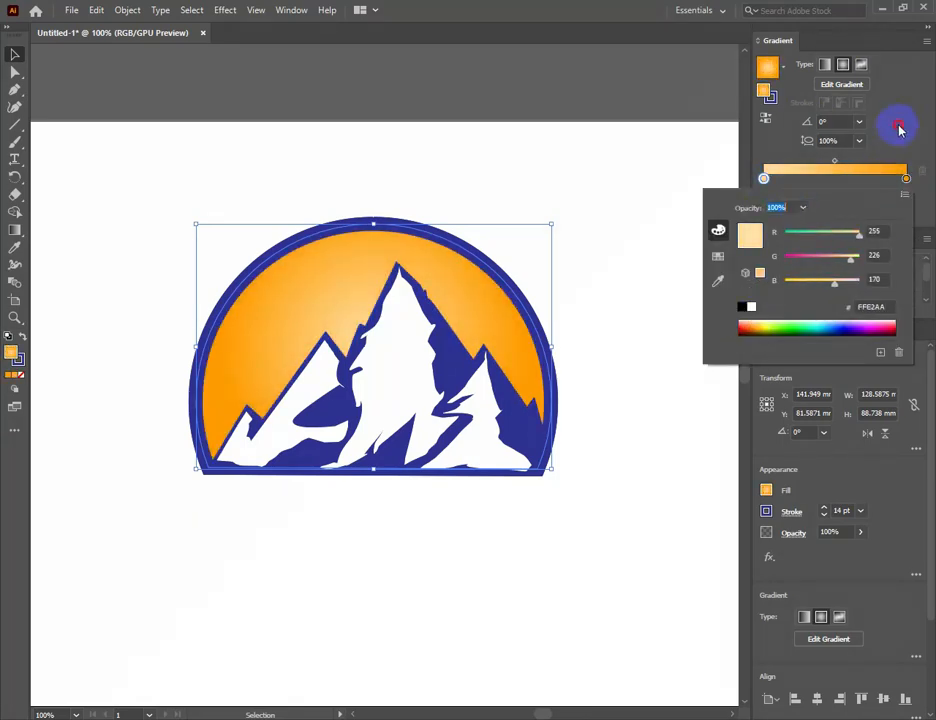
Shift the dome's radial gradient so that its light centre lies in the sky just above the left peak.
left_click(864, 64)
left_click(845, 64)
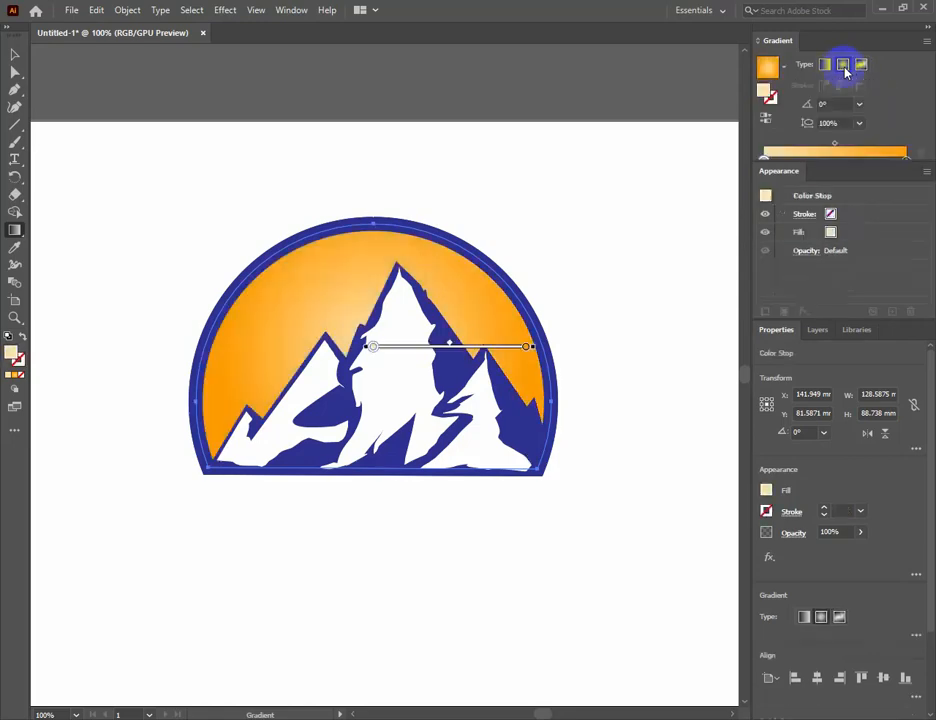
left_click_drag(366, 349, 293, 333)
mouse_move(457, 331)
left_mouse_down()
mouse_move(550, 350)
mouse_move(463, 334)
left_mouse_up()
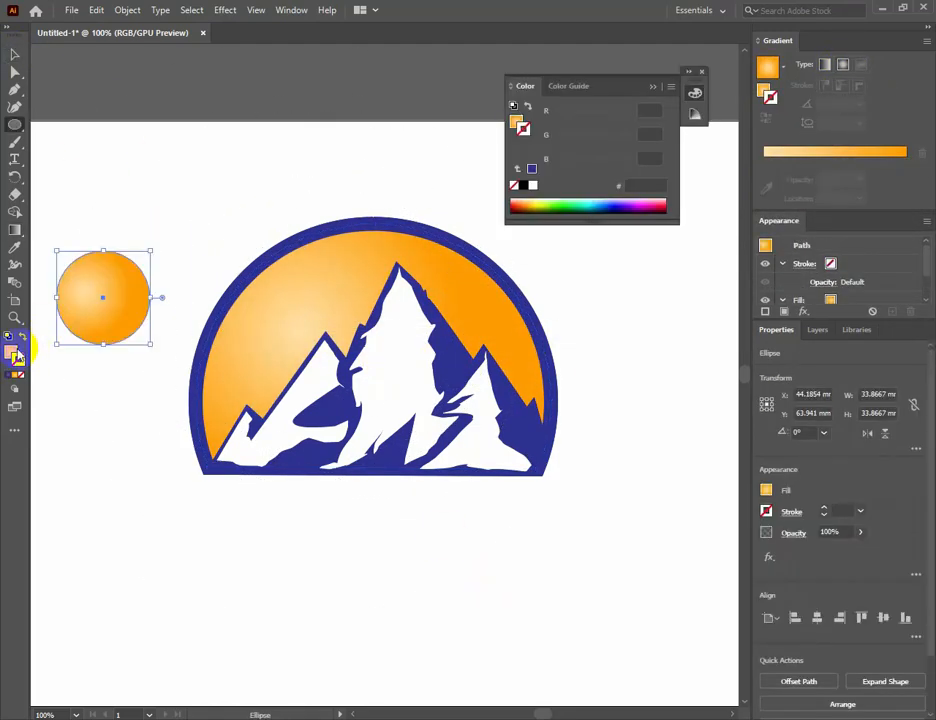
Draw a circle about 34 mm in diameter beside the dome and lower the blue value of its light gradient stop.
left_click(17, 357)
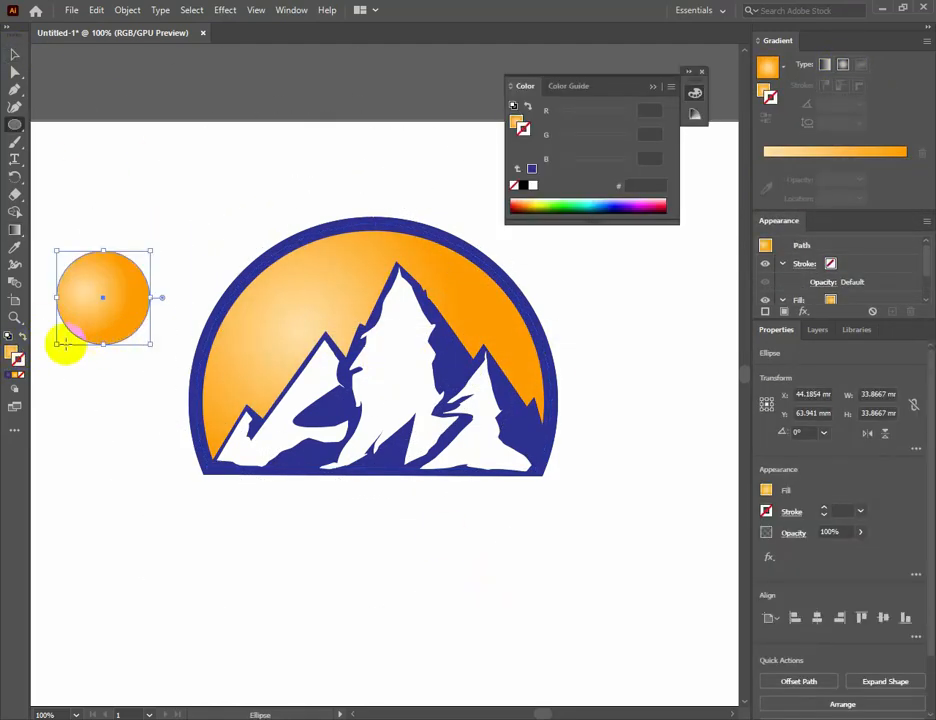
left_click(17, 352)
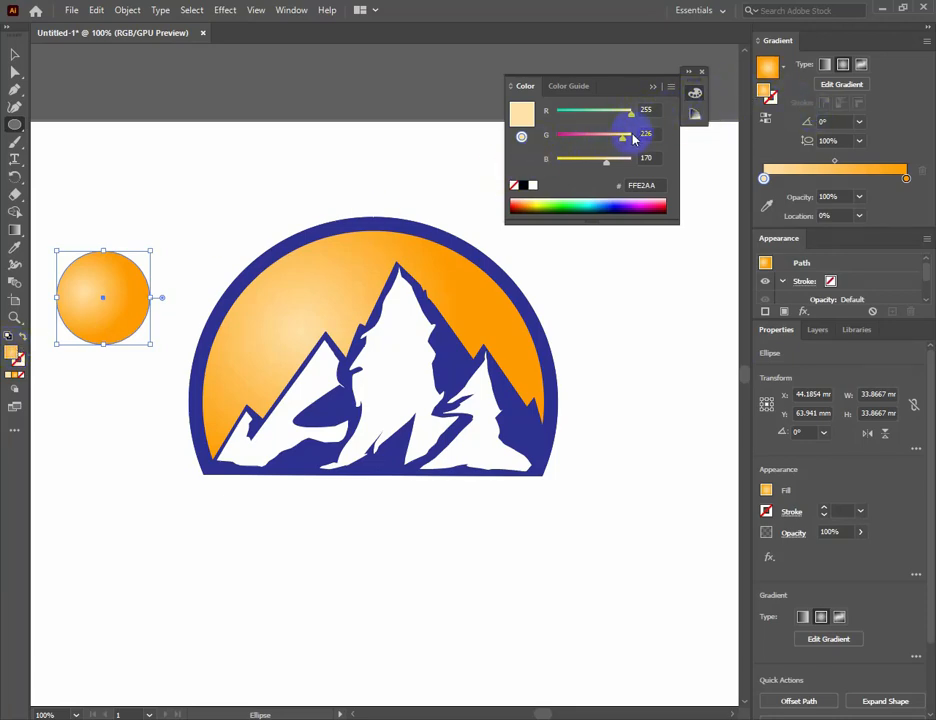
left_click_drag(609, 168, 589, 163)
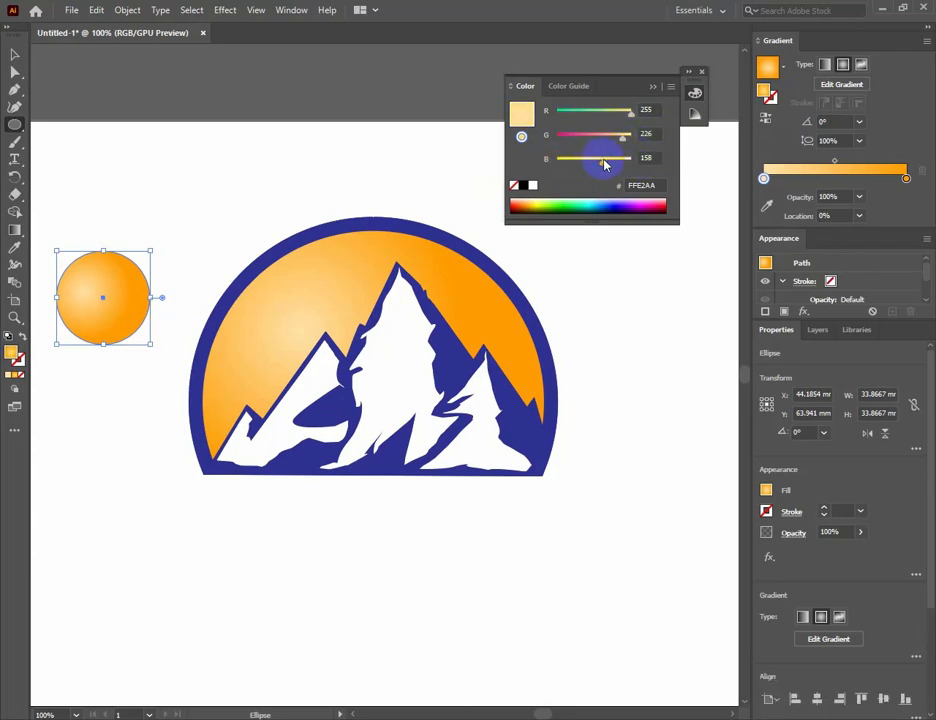
left_click(660, 87)
left_click(702, 73)
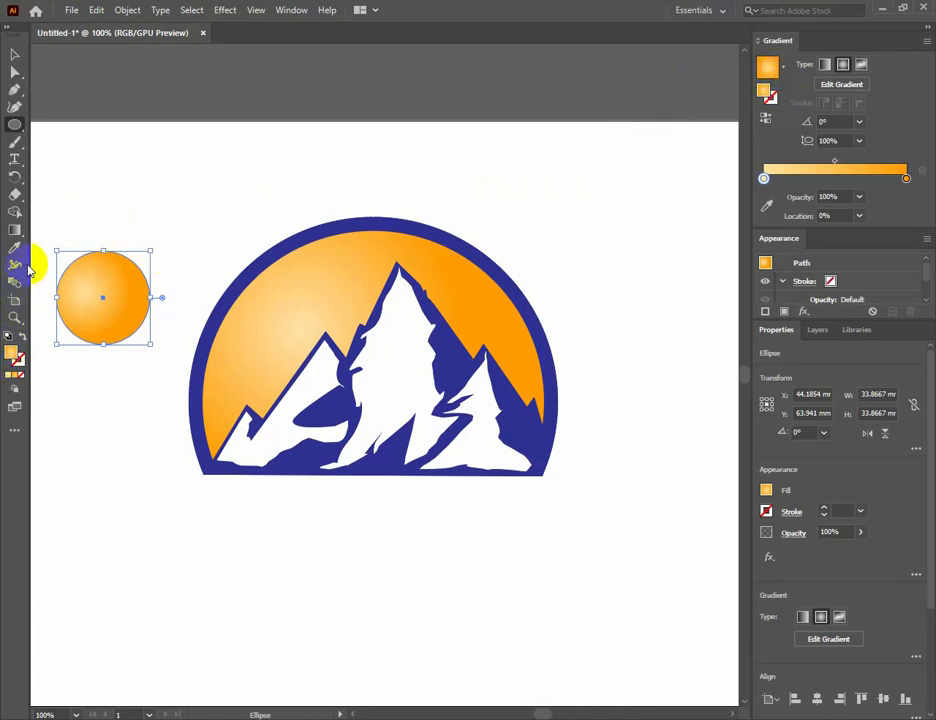
Fill the circle with the yellow swatch after trying two orange swatches.
left_click(765, 492)
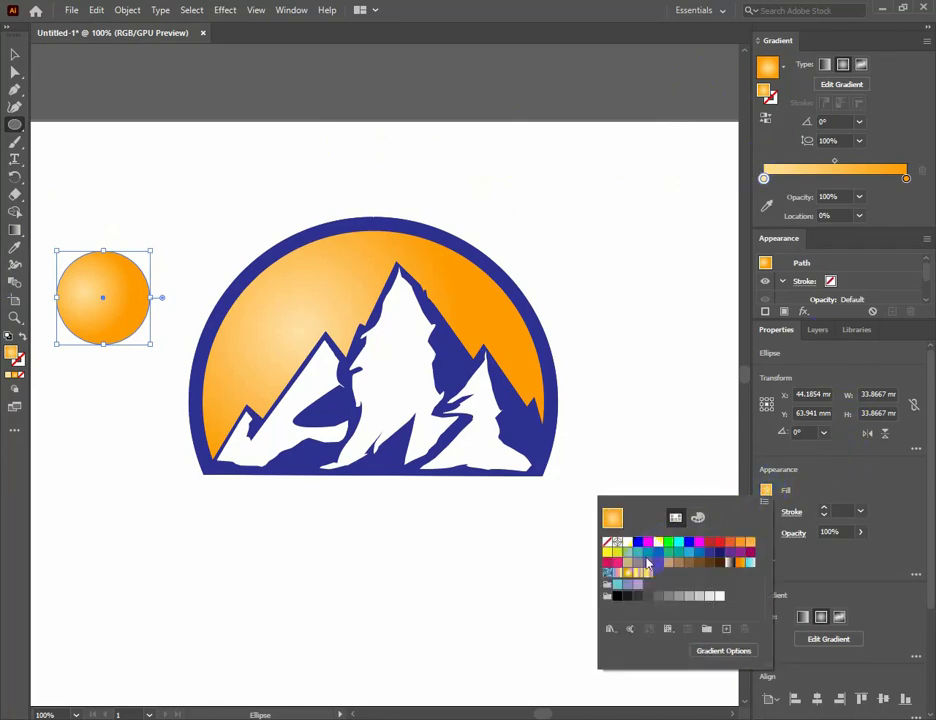
left_click(746, 541)
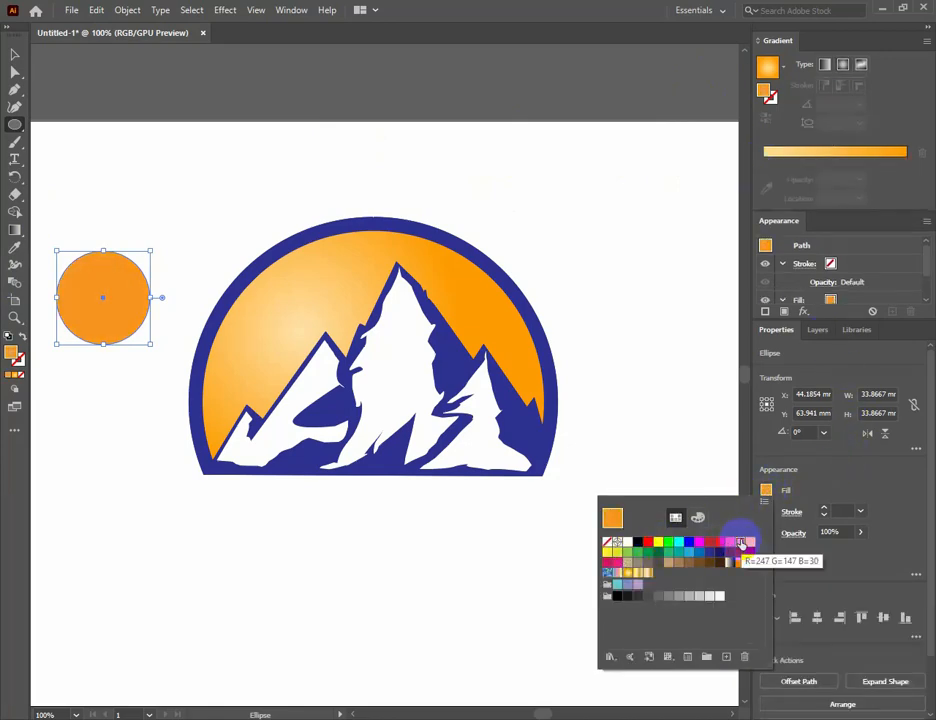
left_click(751, 542)
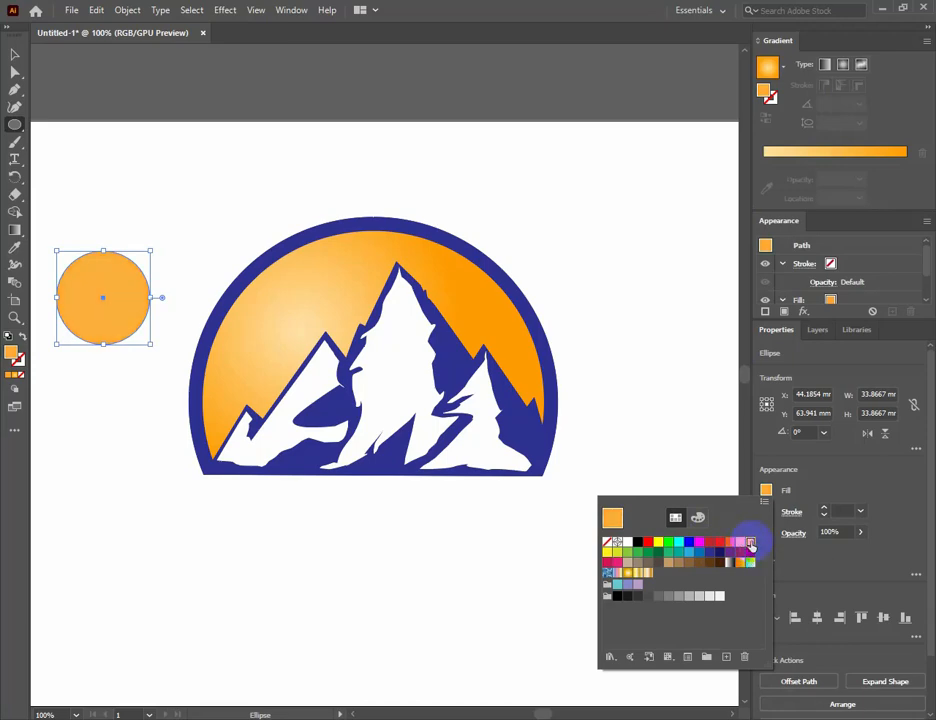
left_click(607, 551)
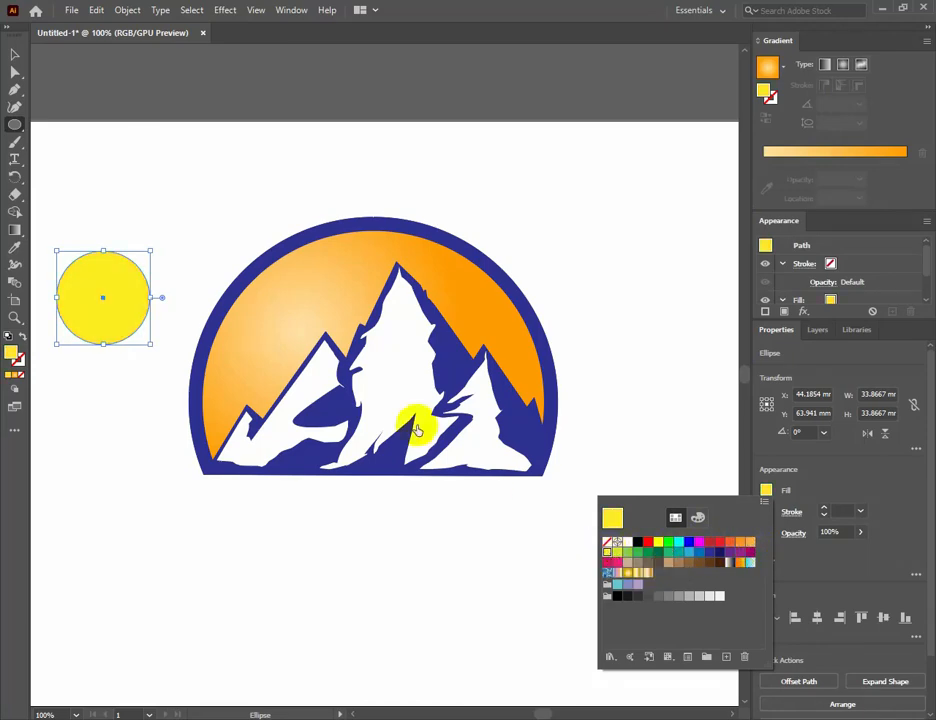
left_click(15, 58)
left_click(91, 304)
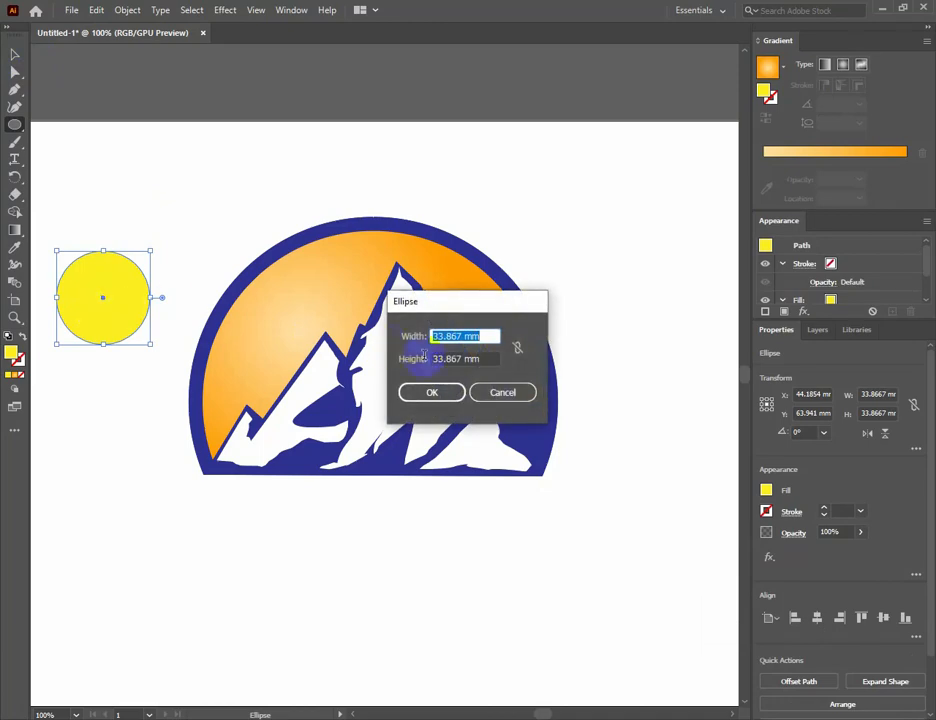
left_click(498, 392)
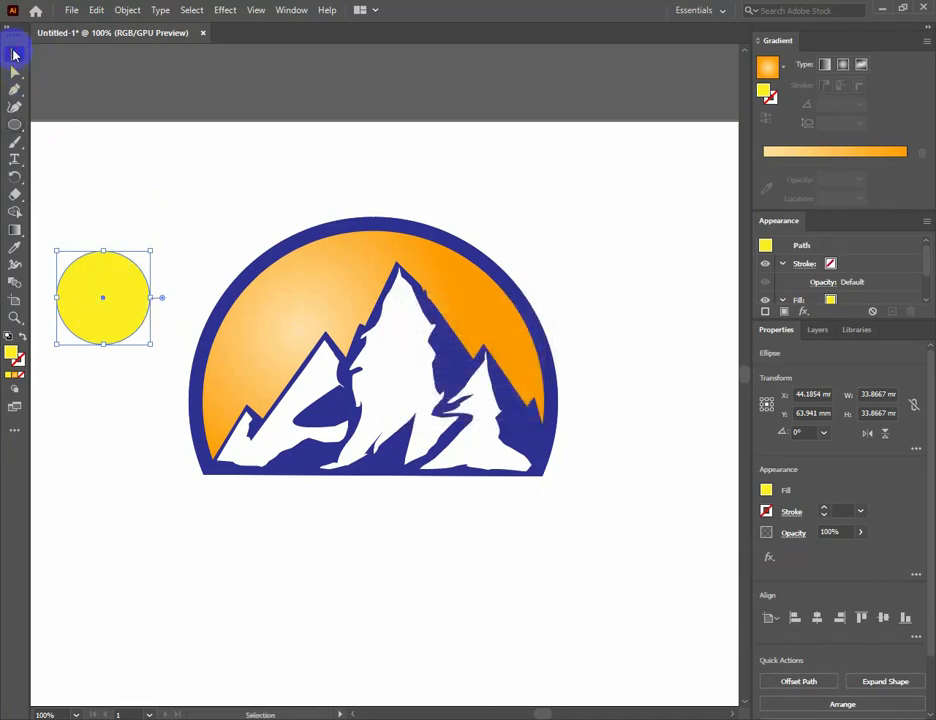
Shrink the yellow circle to about half its size and place it as a sun between the central and right peaks.
left_click(15, 55)
left_click(136, 250)
left_click_drag(125, 307, 475, 317)
left_click(487, 324)
left_click(570, 274)
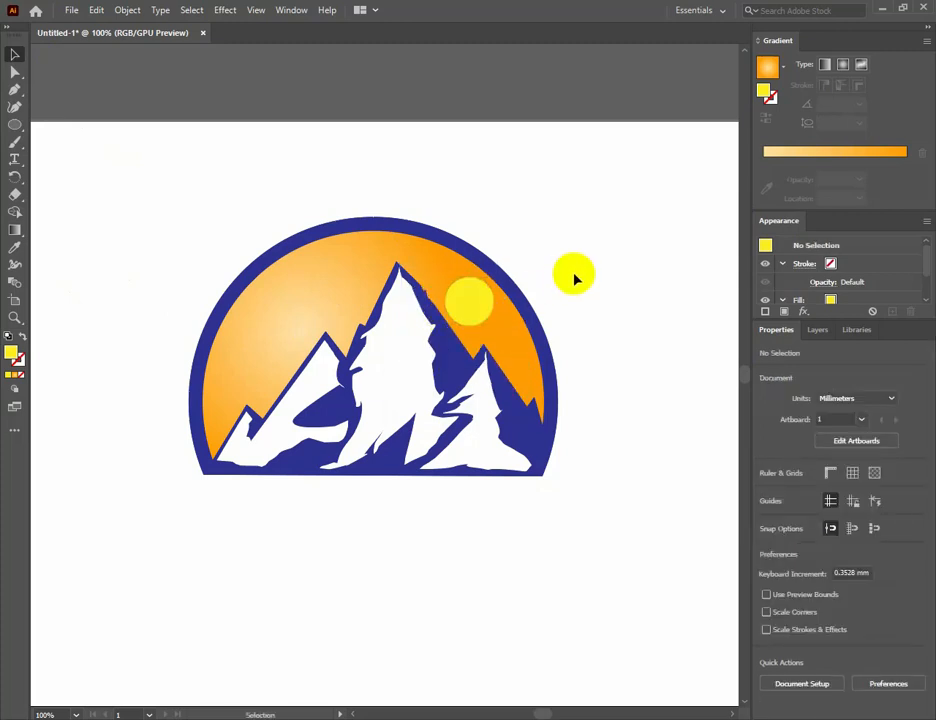
Change the dome's fill to a near-vertical linear gradient from light peach below the base to orange near the top.
left_click(324, 303)
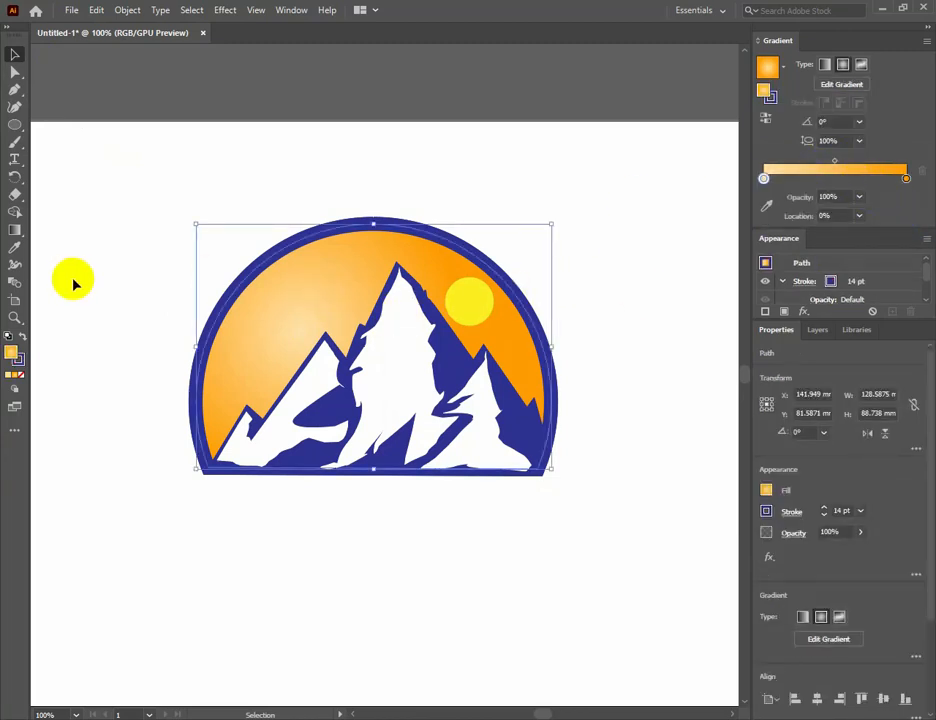
left_click(15, 230)
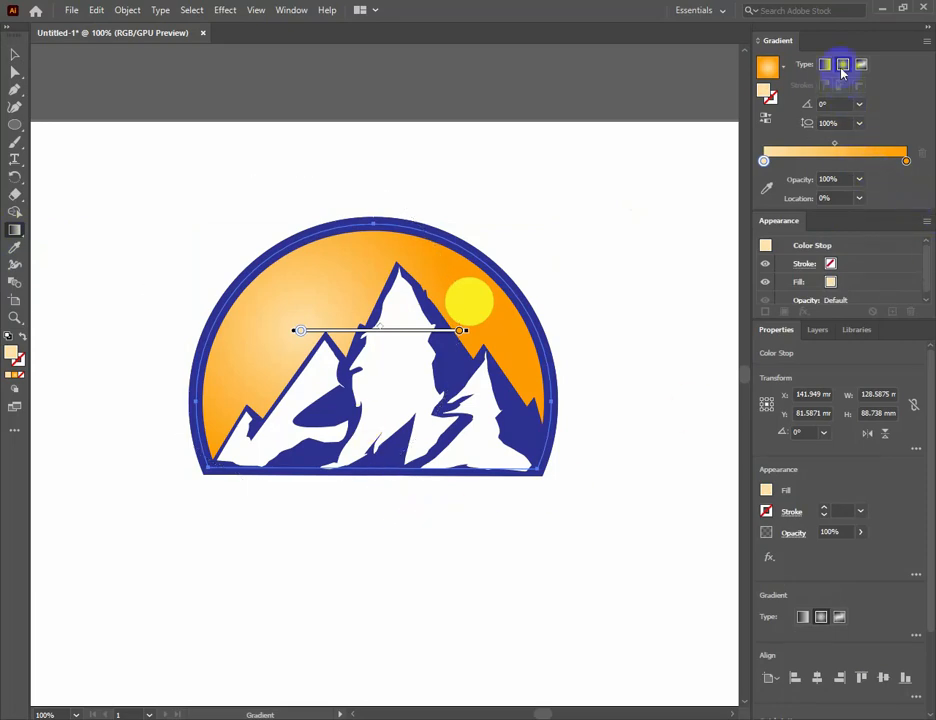
left_click(826, 64)
left_click_drag(387, 553, 373, 281)
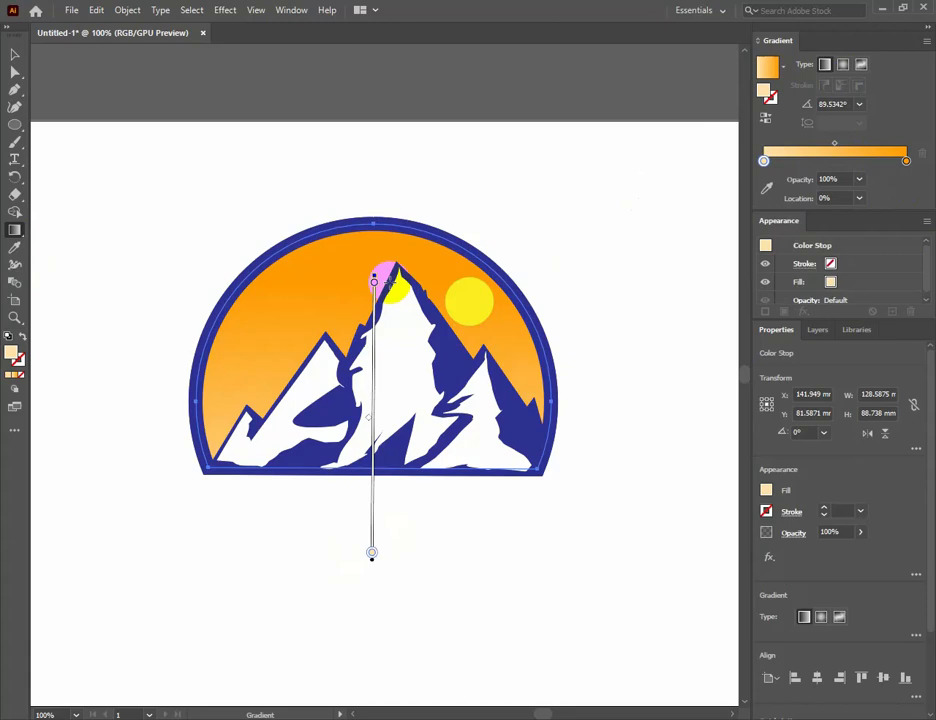
left_click_drag(395, 550, 372, 257)
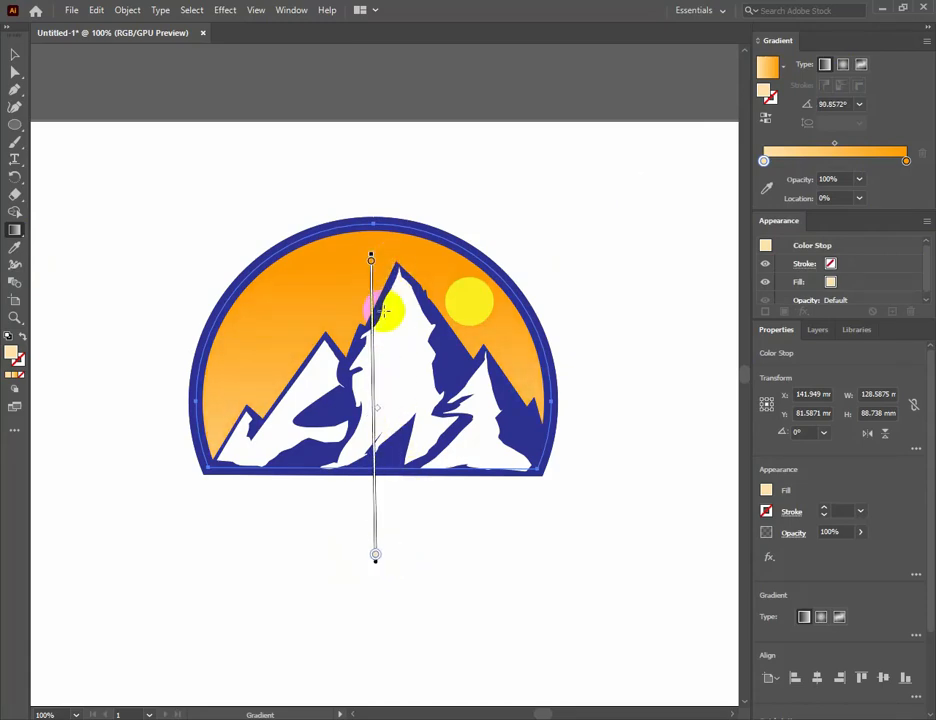
mouse_move(374, 418)
left_mouse_down()
mouse_move(379, 280)
mouse_move(382, 364)
mouse_move(381, 293)
mouse_move(351, 553)
mouse_move(356, 438)
left_mouse_up()
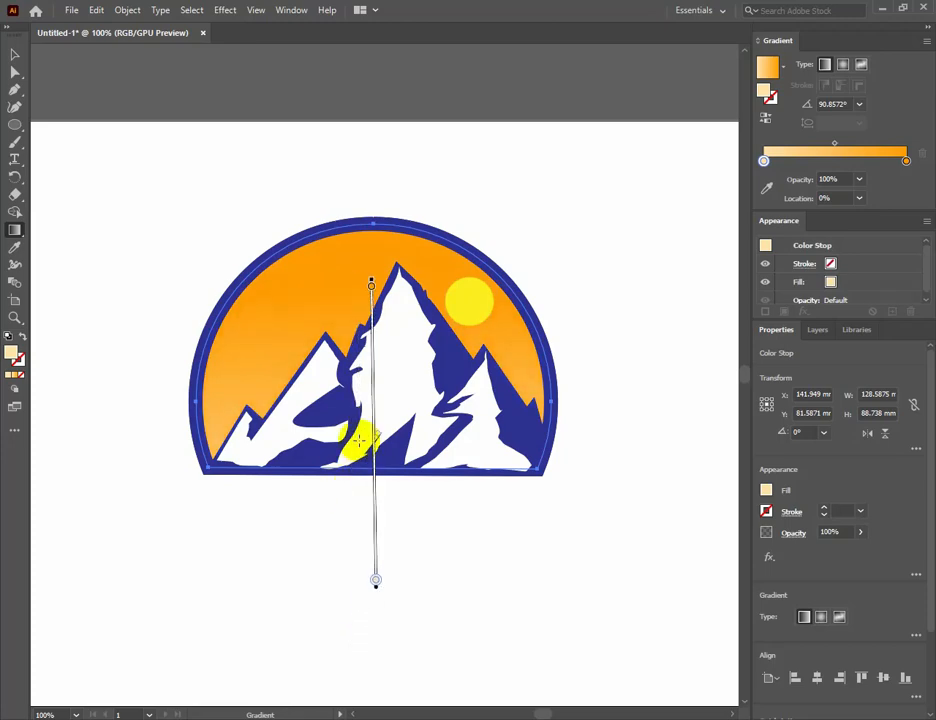
left_click(17, 55)
left_click(182, 136)
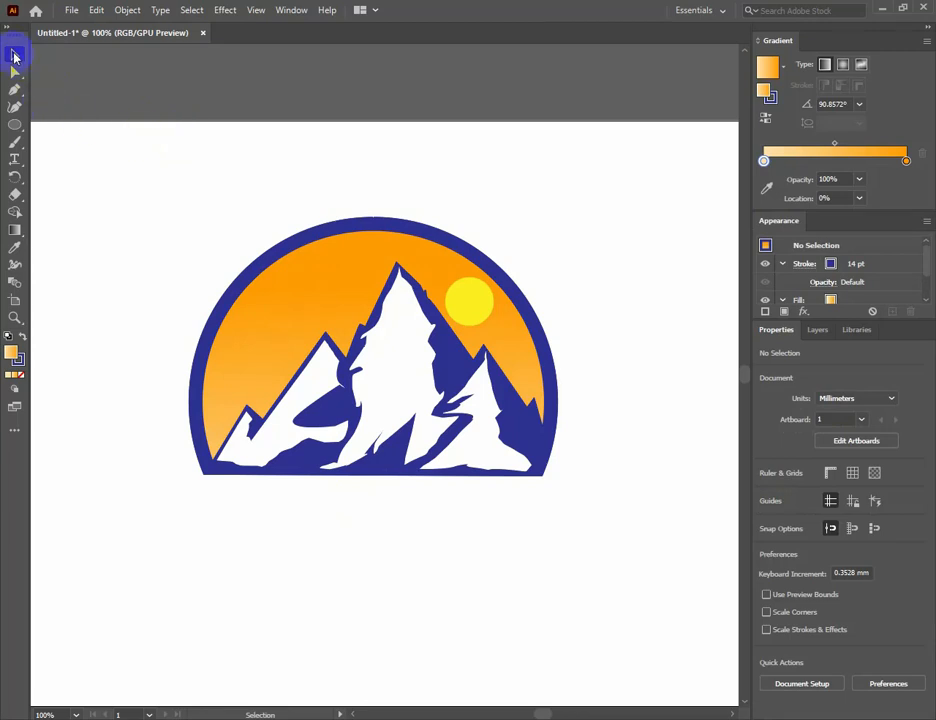
Change the dome's outline colour to the darker navy blue swatch.
left_click(432, 242)
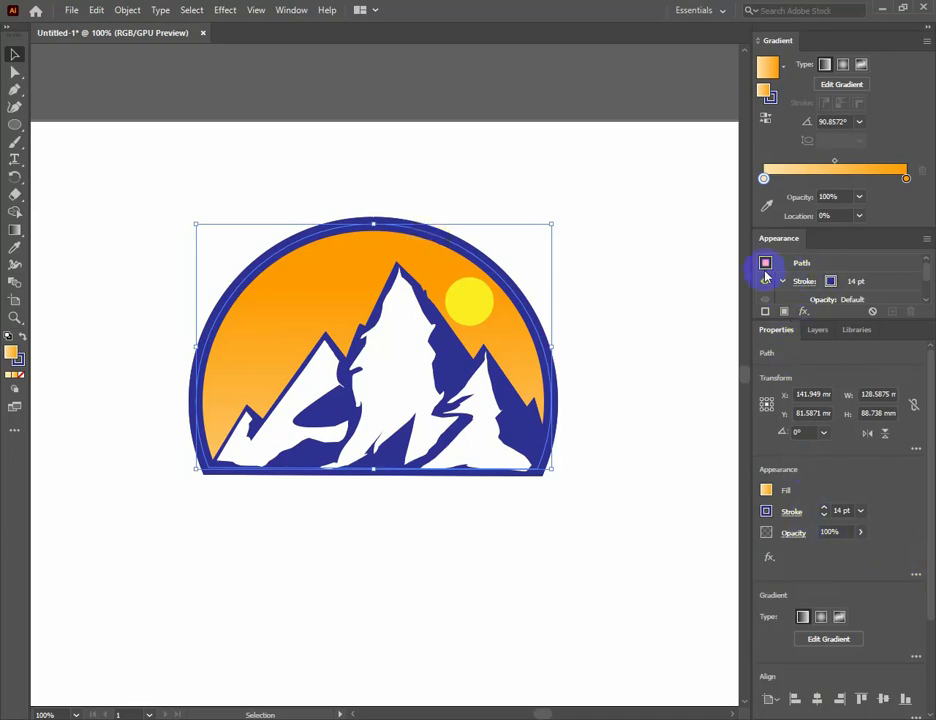
scroll(795, 495, "down", 3)
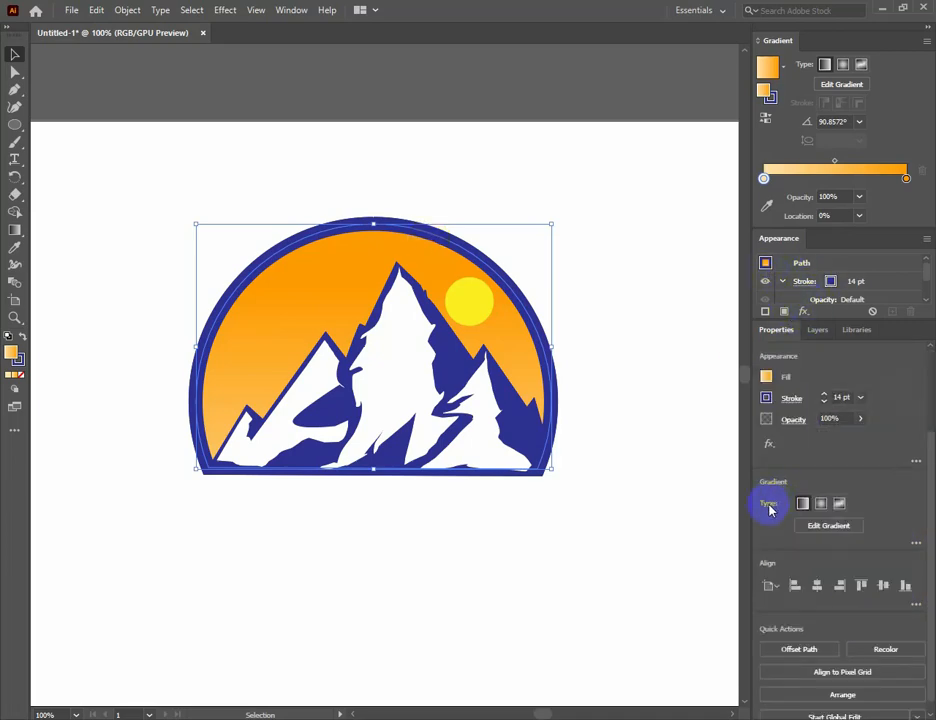
left_click(766, 399)
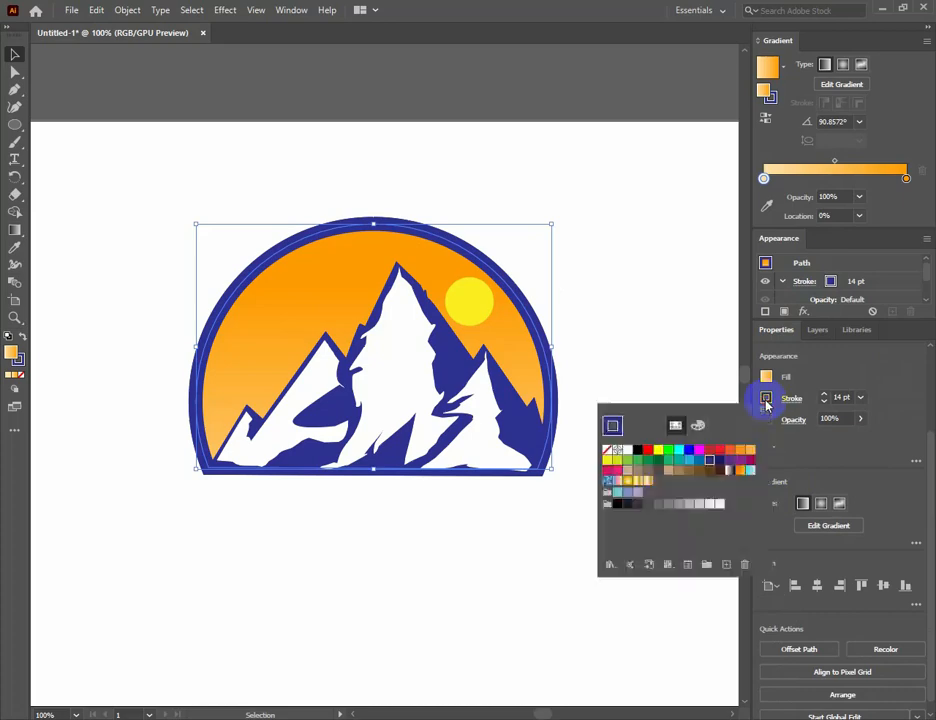
left_click(708, 460)
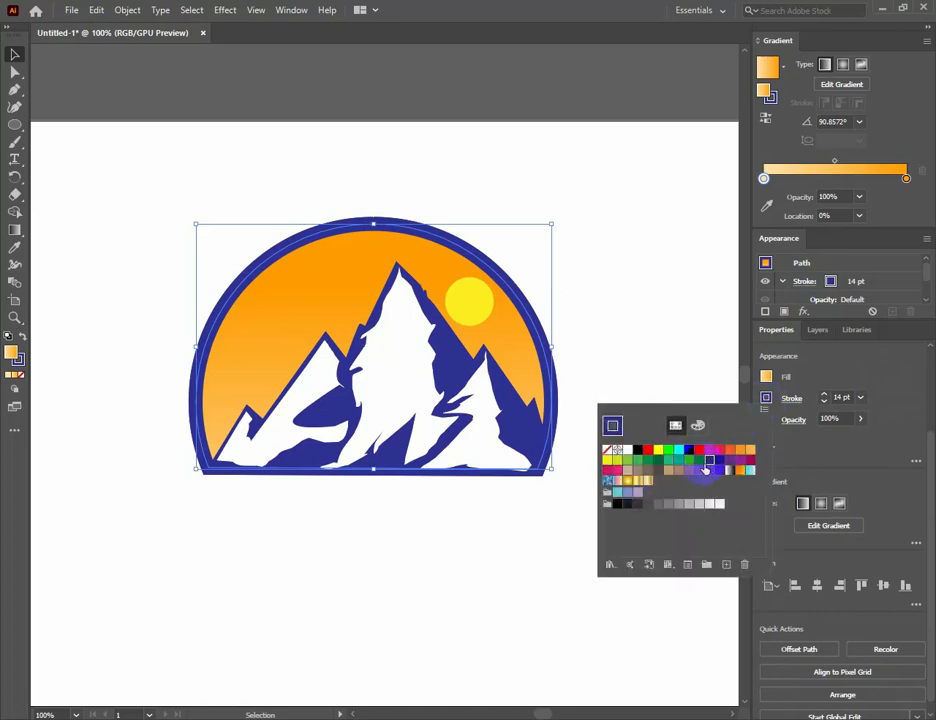
left_click(719, 460)
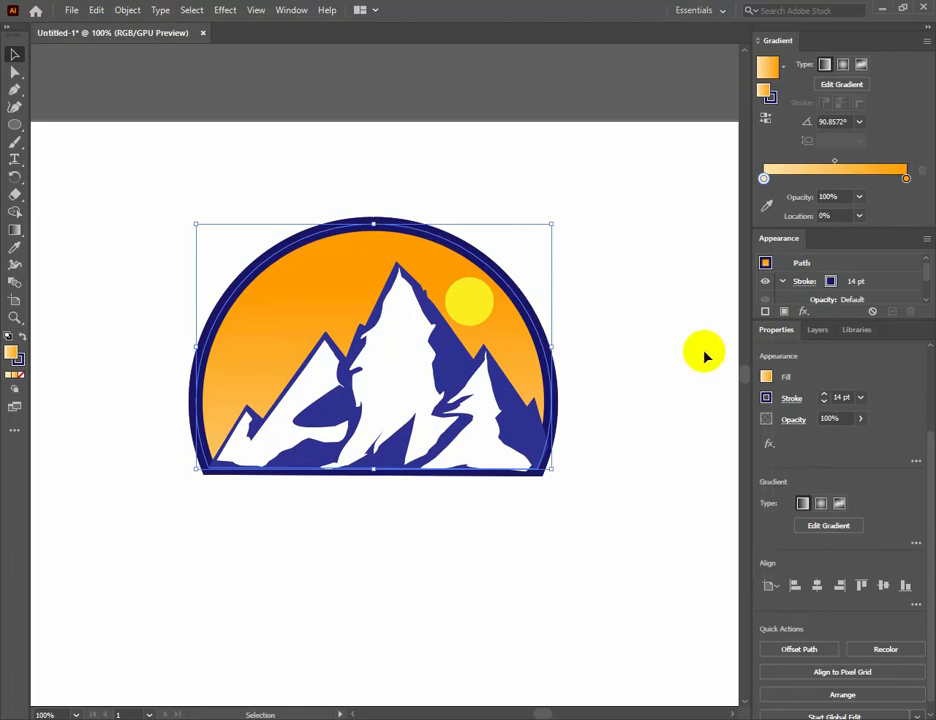
Fill the mountain silhouette with the same darker navy blue as the dome's outline, and deselect it.
left_click(523, 408)
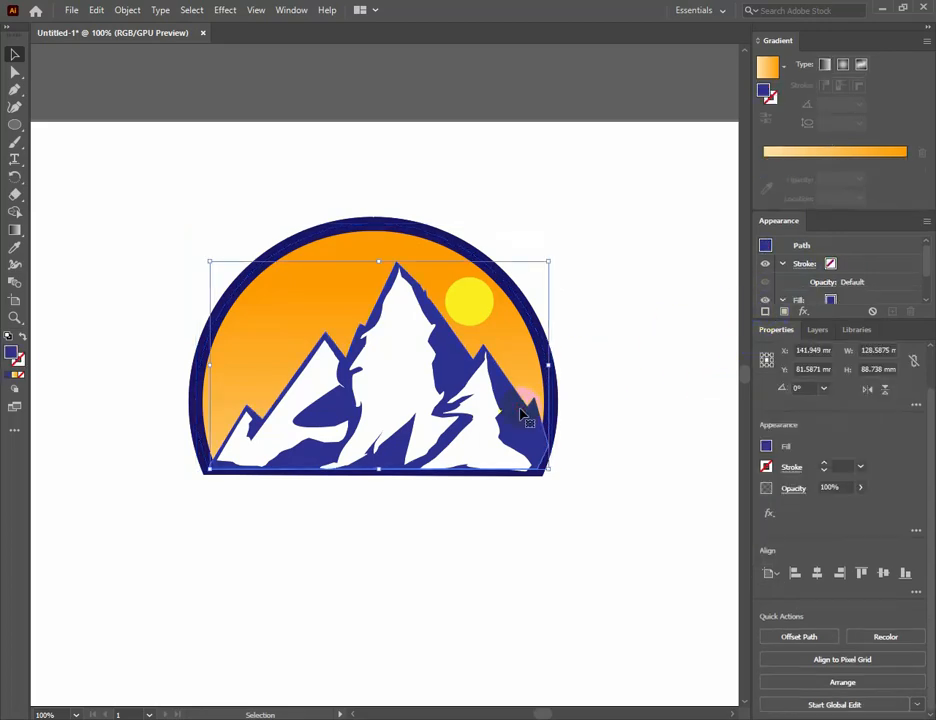
left_click(767, 447)
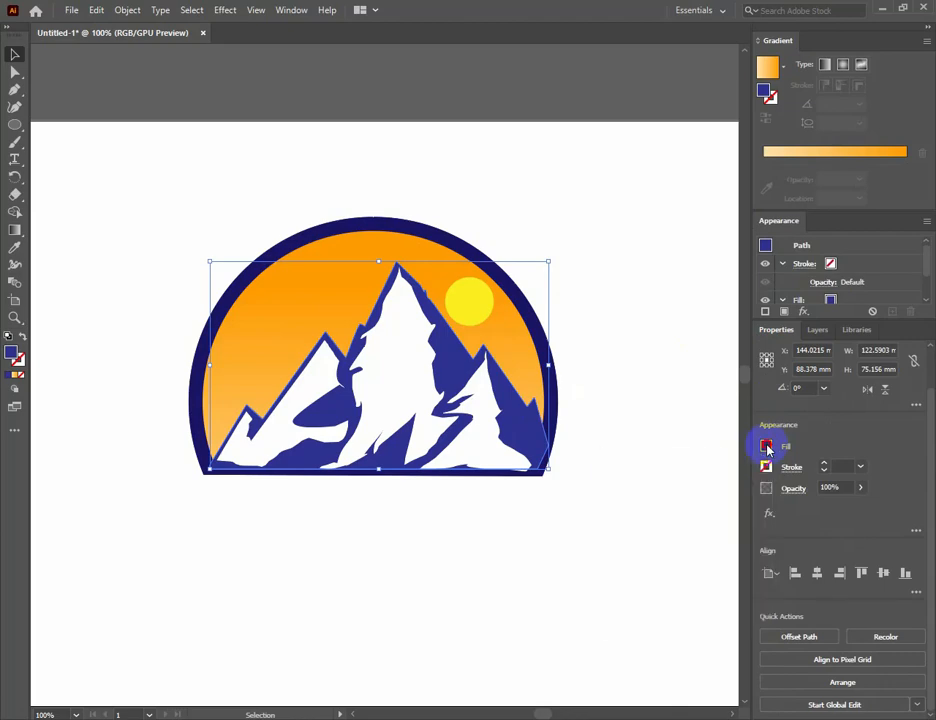
left_click(767, 448)
left_click(716, 508)
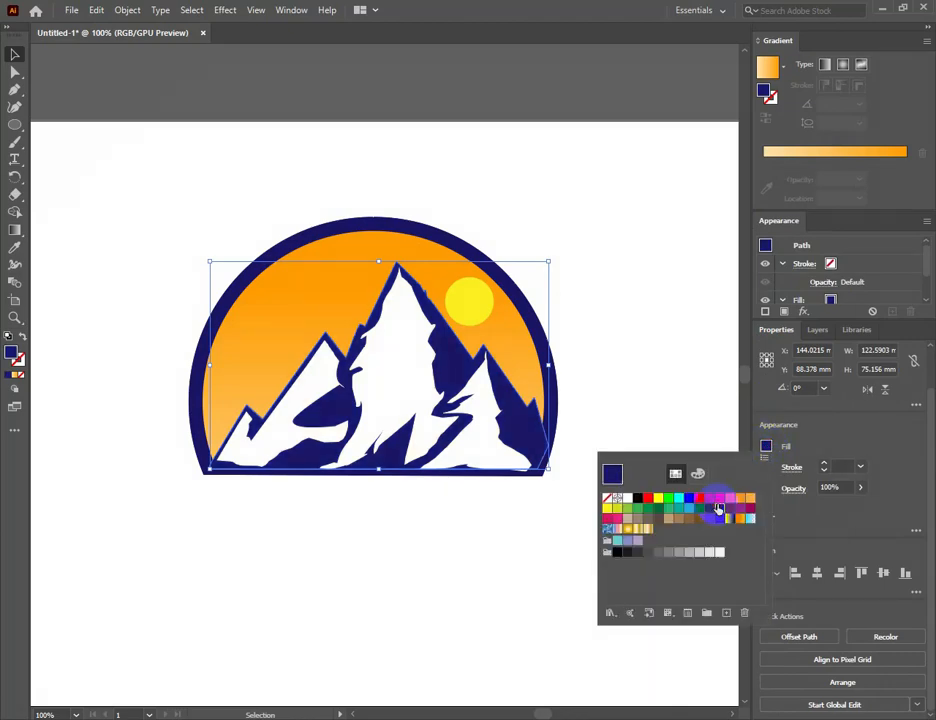
left_click(697, 407)
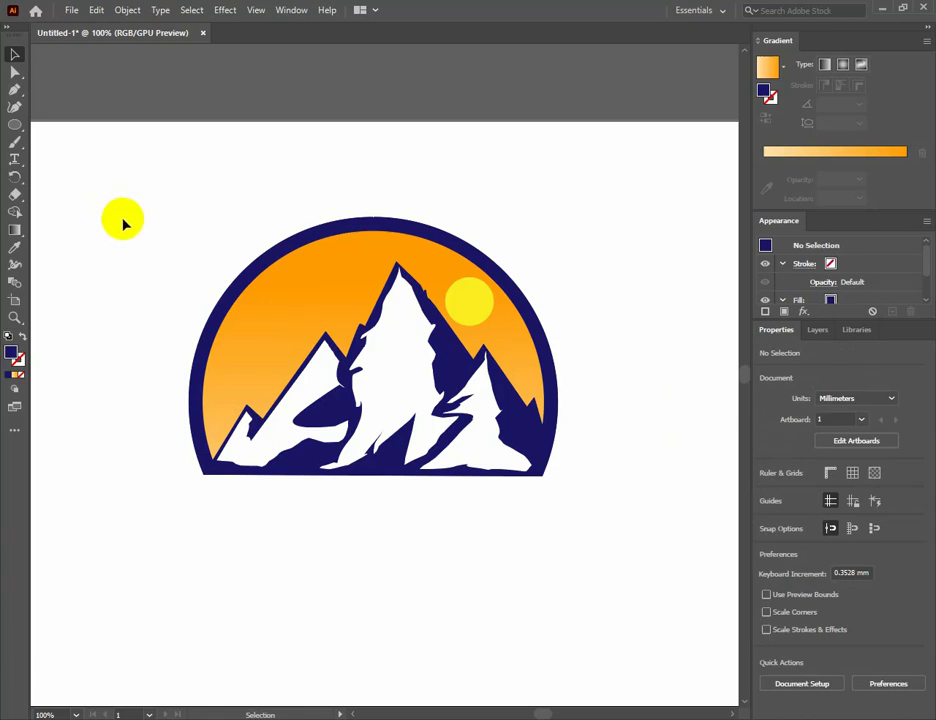
key("ctrl+minus")
key("ctrl+minus")
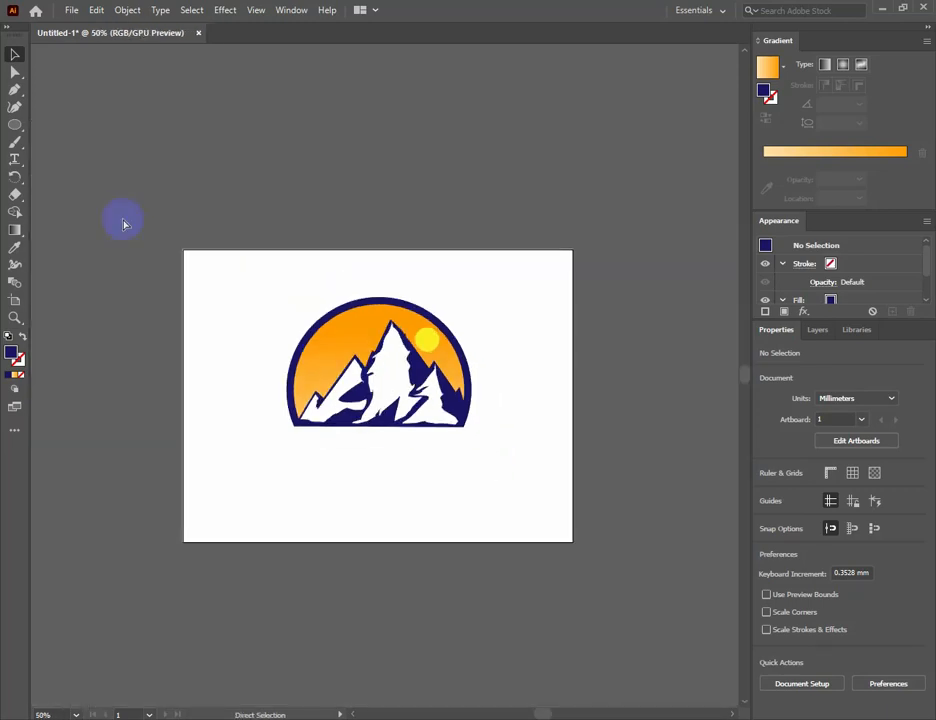
key("ctrl+plus")
key("ctrl+plus")
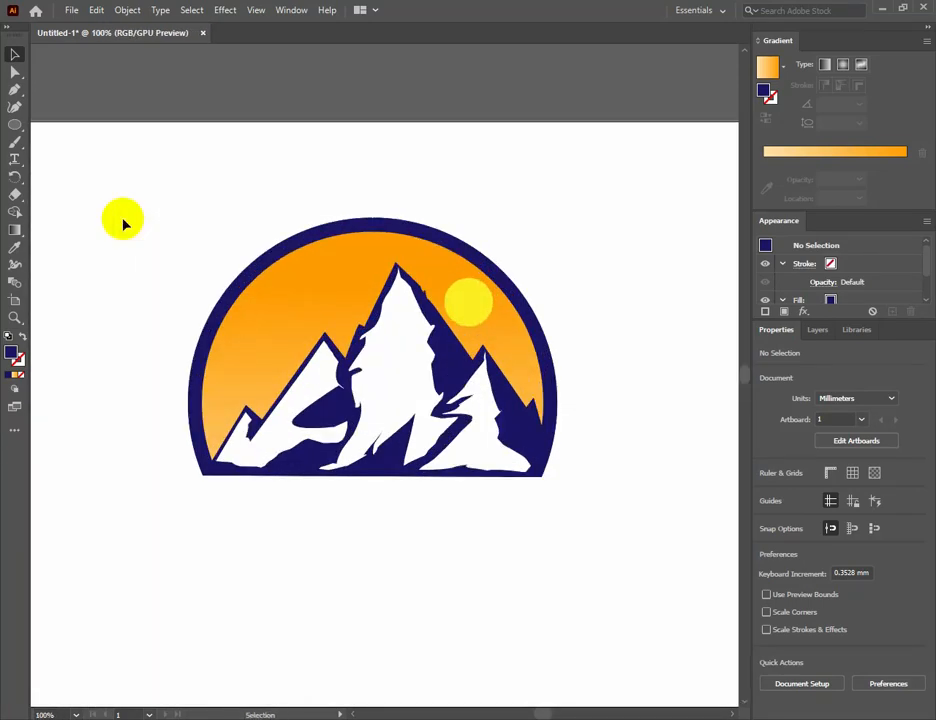
key("ctrl+plus")
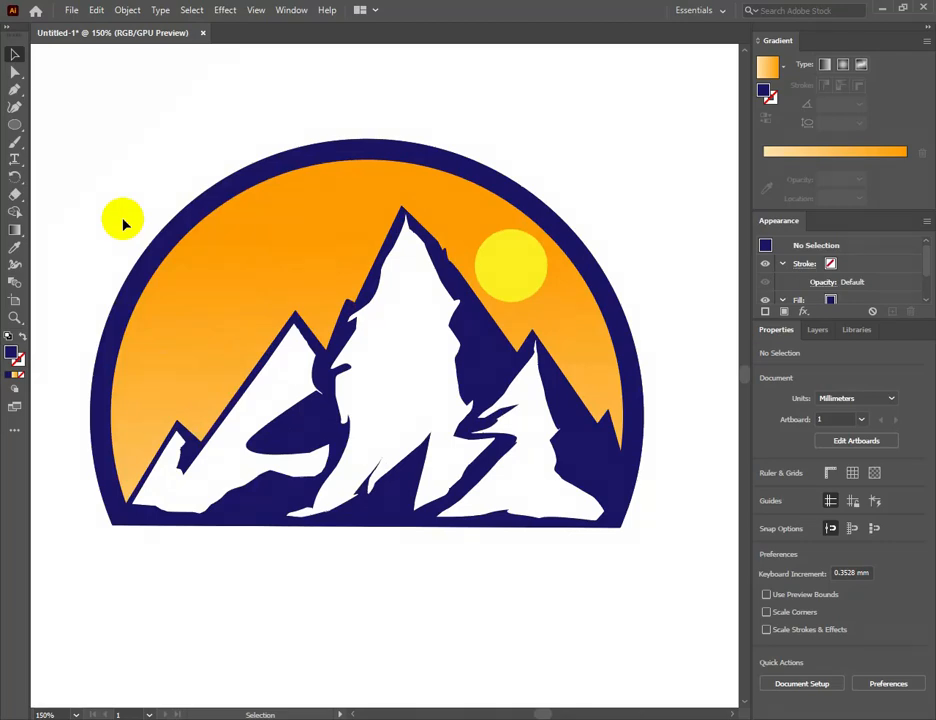
key("space")
left_click_drag(257, 414, 334, 302)
key("p")
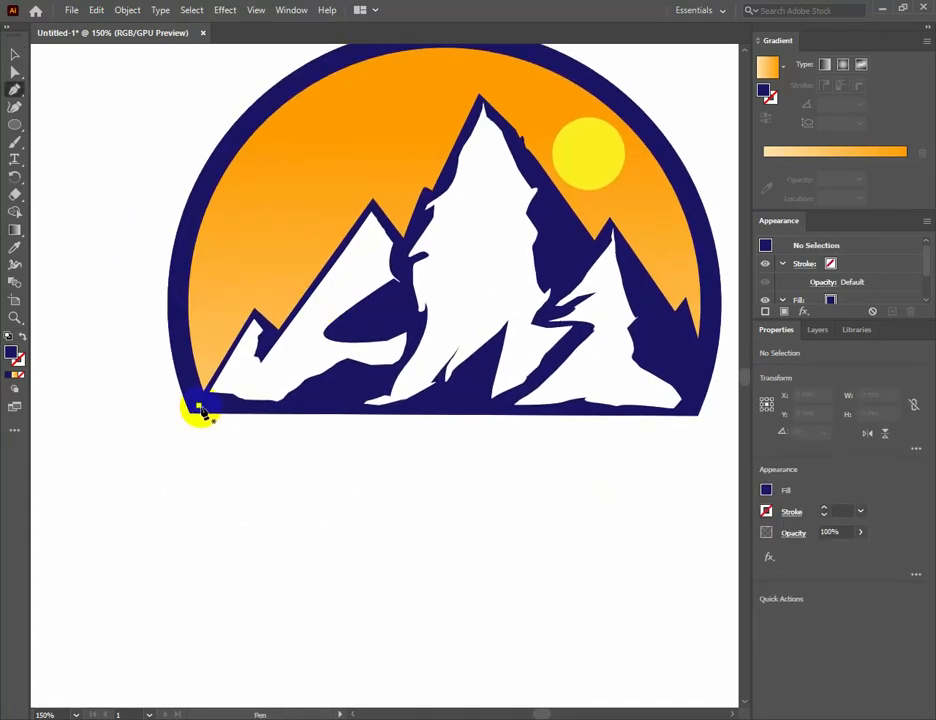
left_click(199, 408)
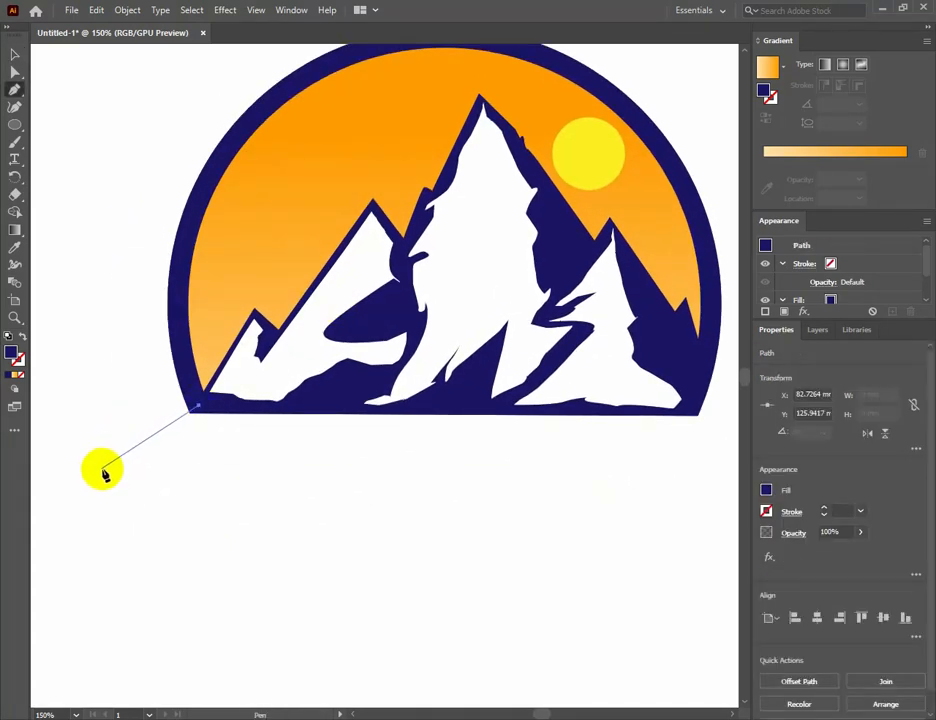
mouse_move(104, 468)
left_mouse_down()
mouse_move(79, 500)
mouse_move(77, 462)
mouse_move(69, 501)
mouse_move(104, 500)
mouse_move(102, 478)
mouse_move(86, 495)
mouse_move(106, 478)
left_mouse_up()
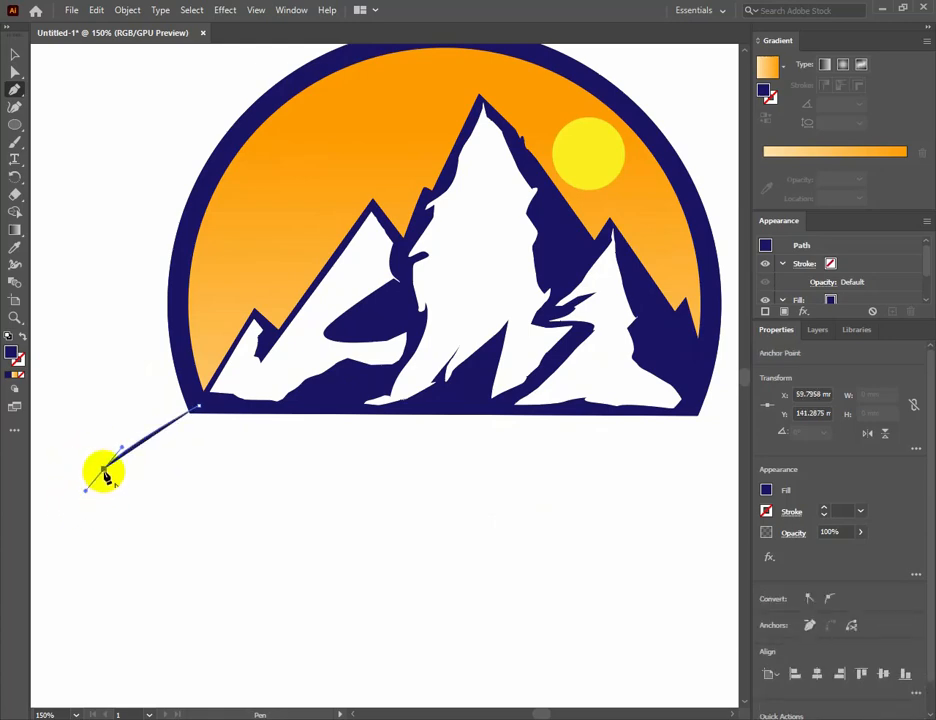
key("ctrl+z")
key("ctrl+z")
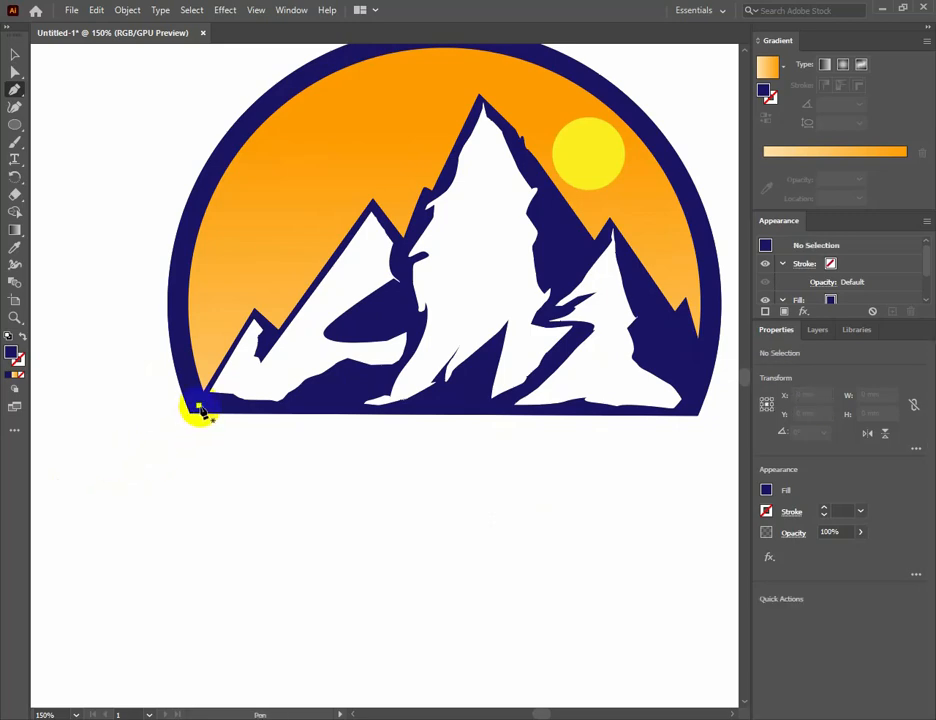
Draw the pointed ends and gently arched lower edge of a navy ground shape below the dome with the Pen tool, reaching past both base corners.
left_click(199, 409)
left_click_drag(136, 439, 100, 460)
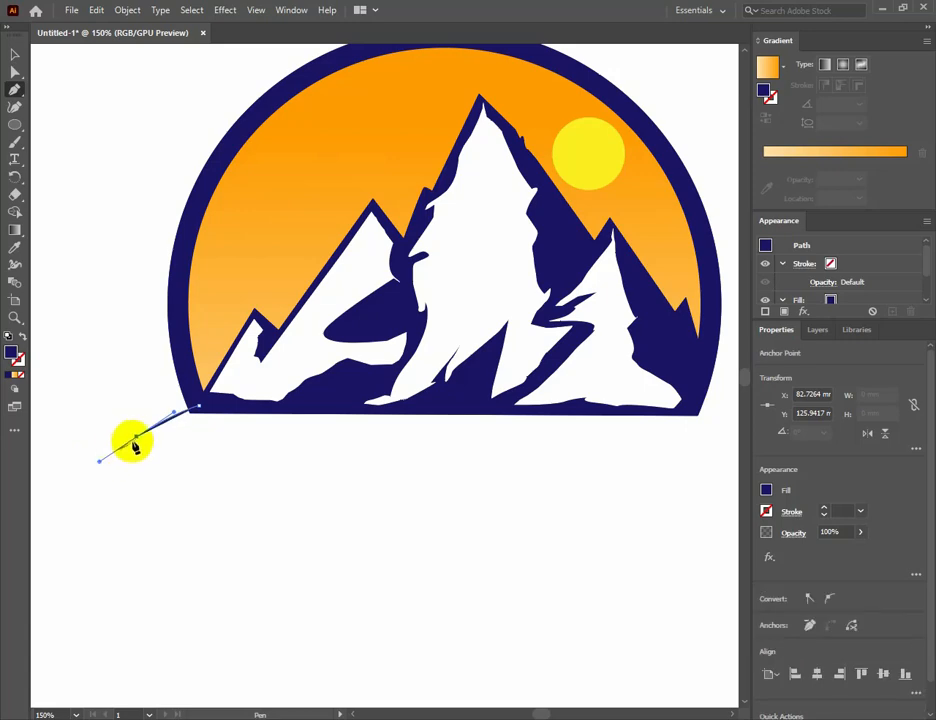
left_click(136, 438)
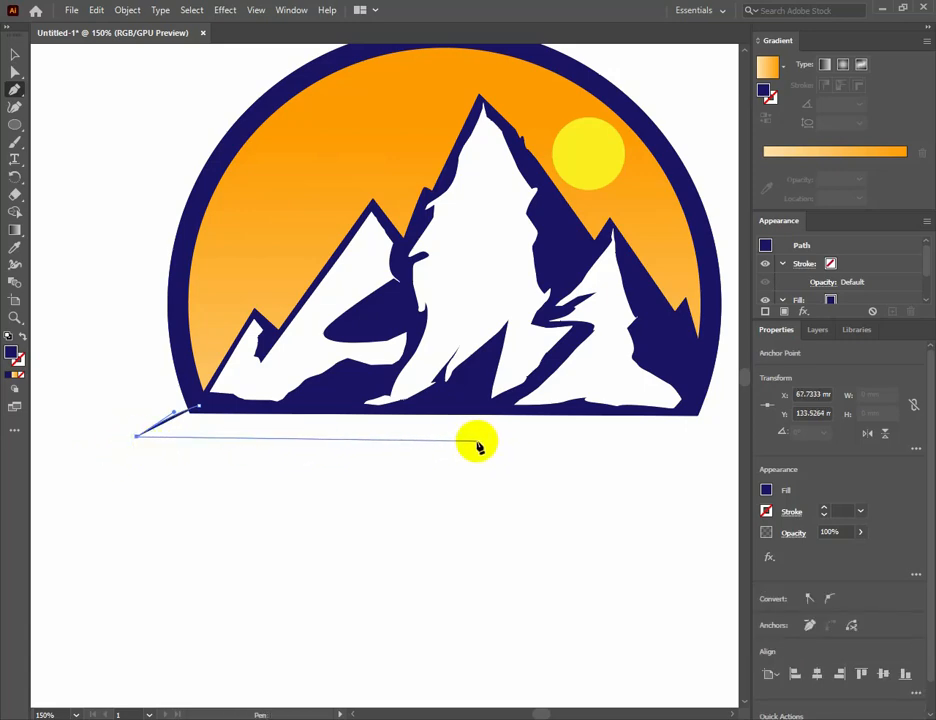
scroll(478, 442, "right", 3)
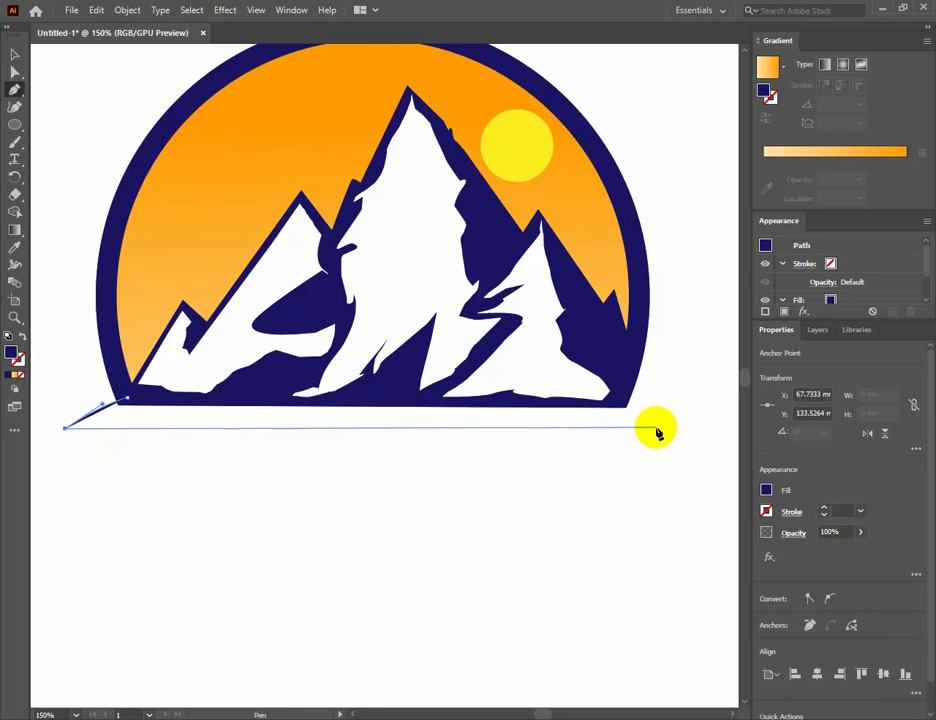
left_click_drag(657, 432, 667, 463)
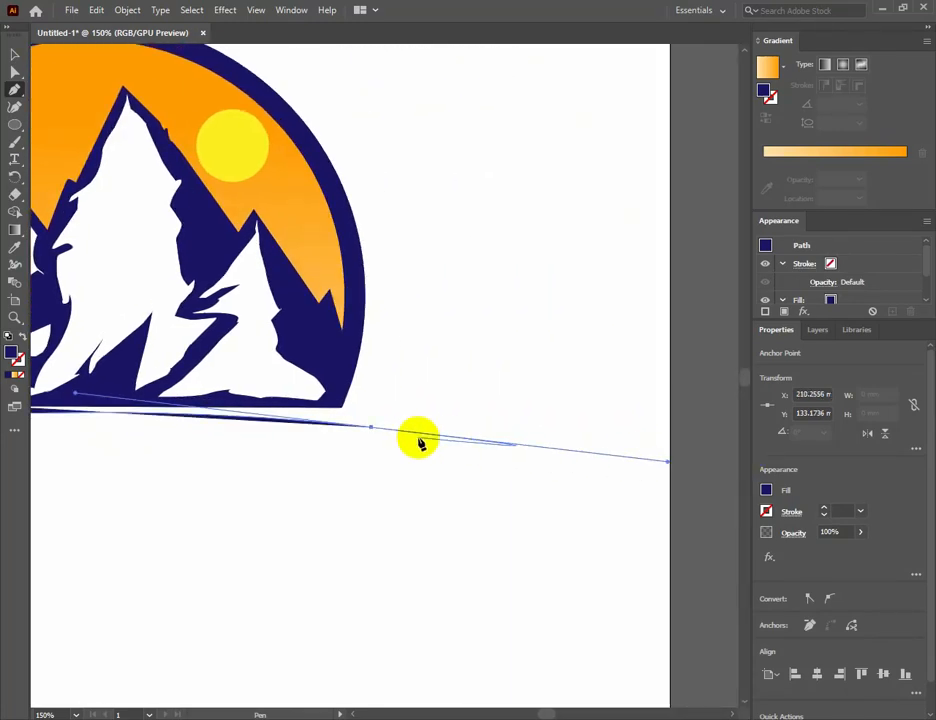
left_click(372, 430)
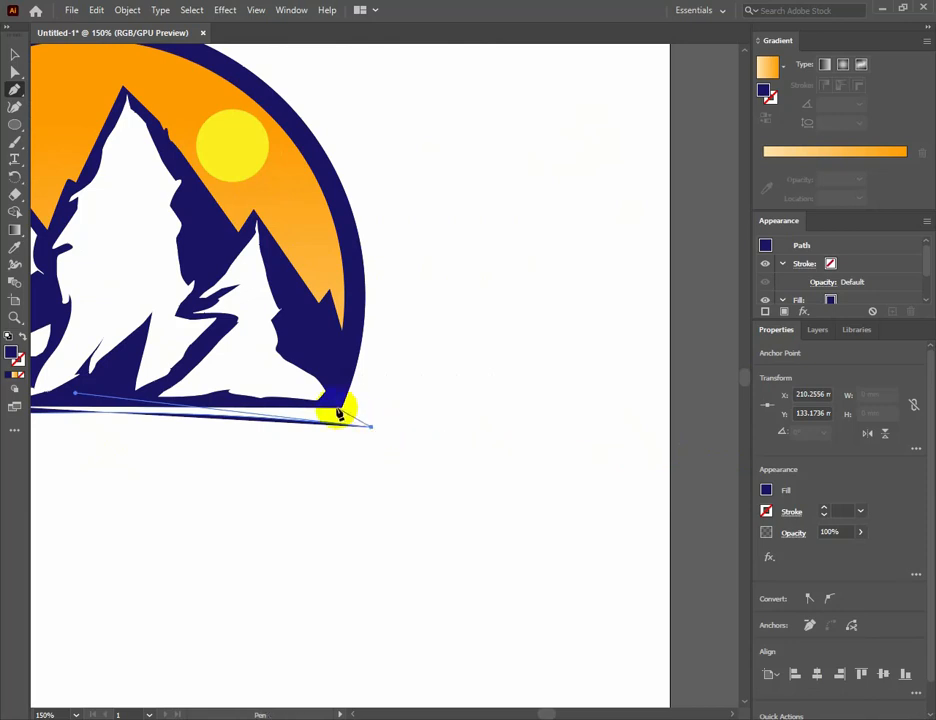
left_click(332, 405)
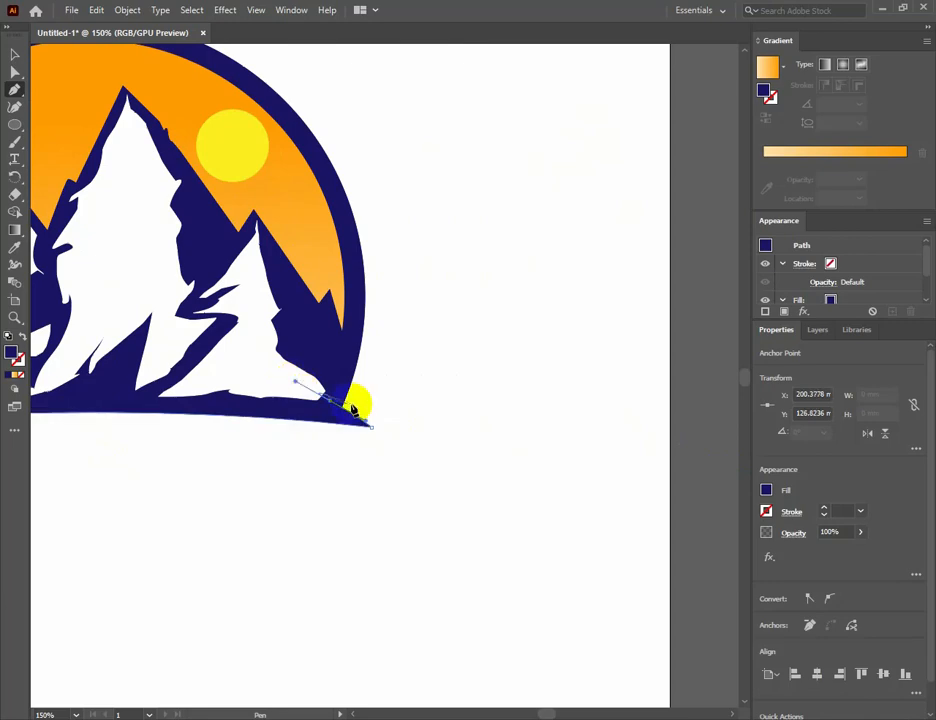
Close the navy ground shape by running its upper edge along the mountains' base back to the starting corner, and deselect it.
left_click_drag(194, 407, 541, 489)
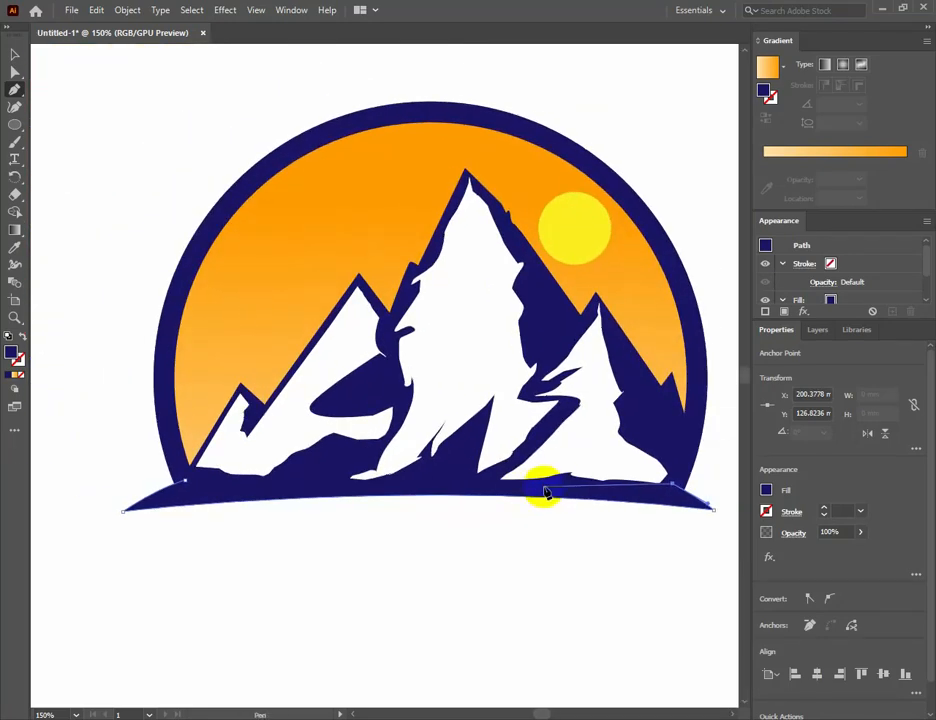
left_click(547, 483)
left_click(282, 490)
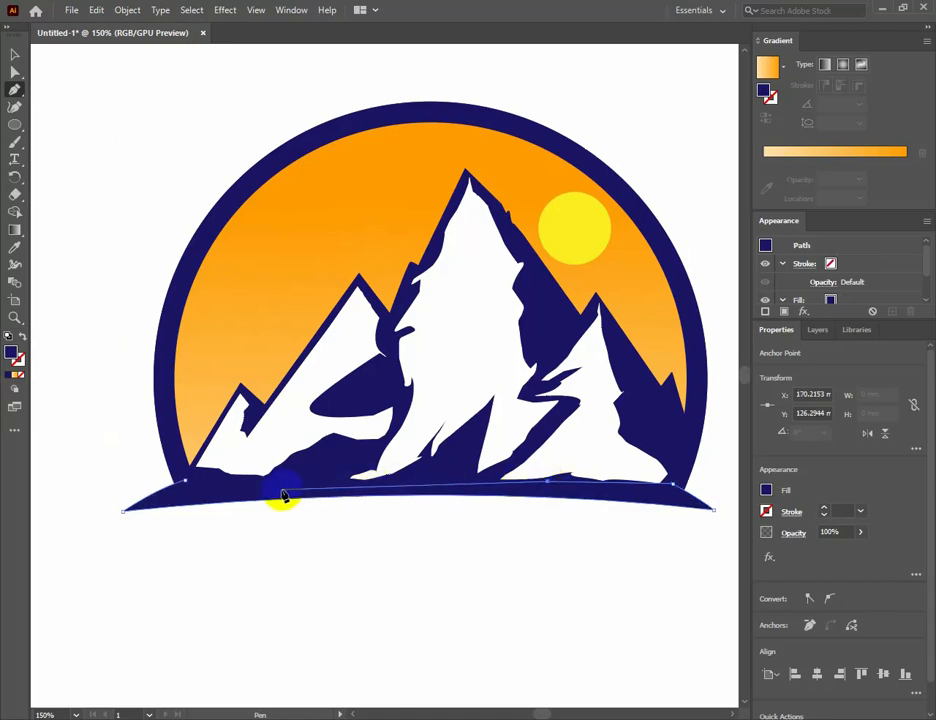
left_click(229, 487)
left_click_drag(186, 488, 117, 360)
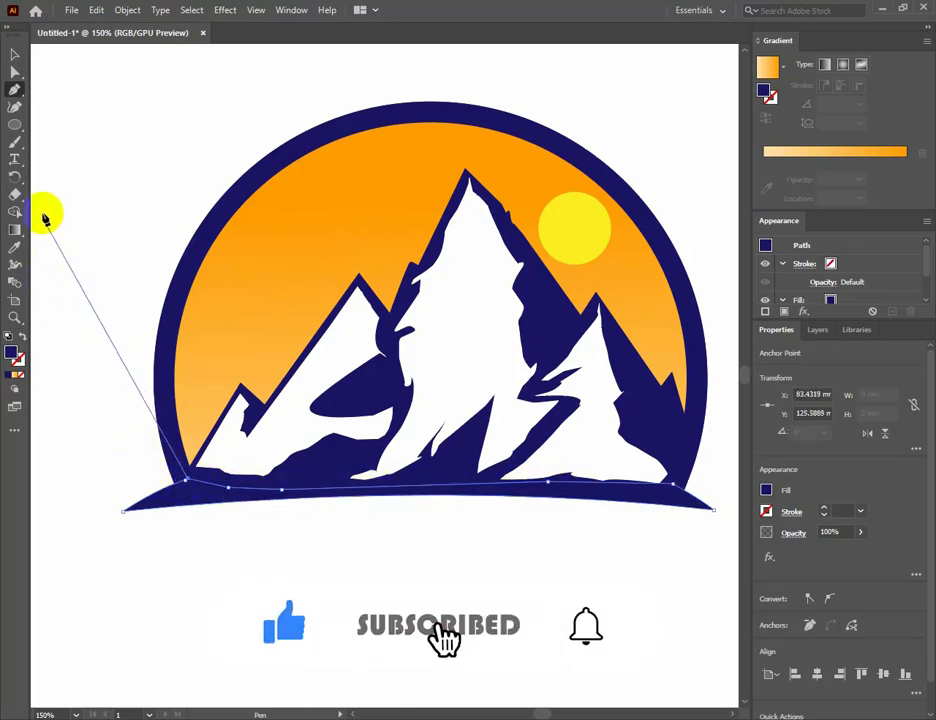
left_click(20, 53)
left_click(286, 566)
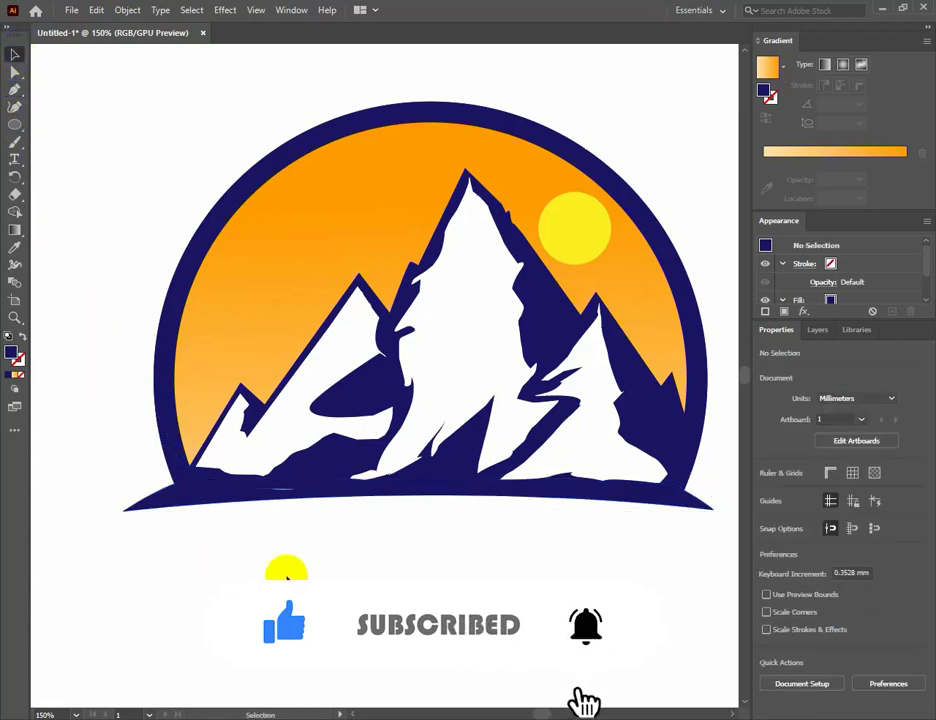
Stretch the navy ground shape slightly upward so it overlaps the base of the mountains, and deselect it.
left_click(289, 502)
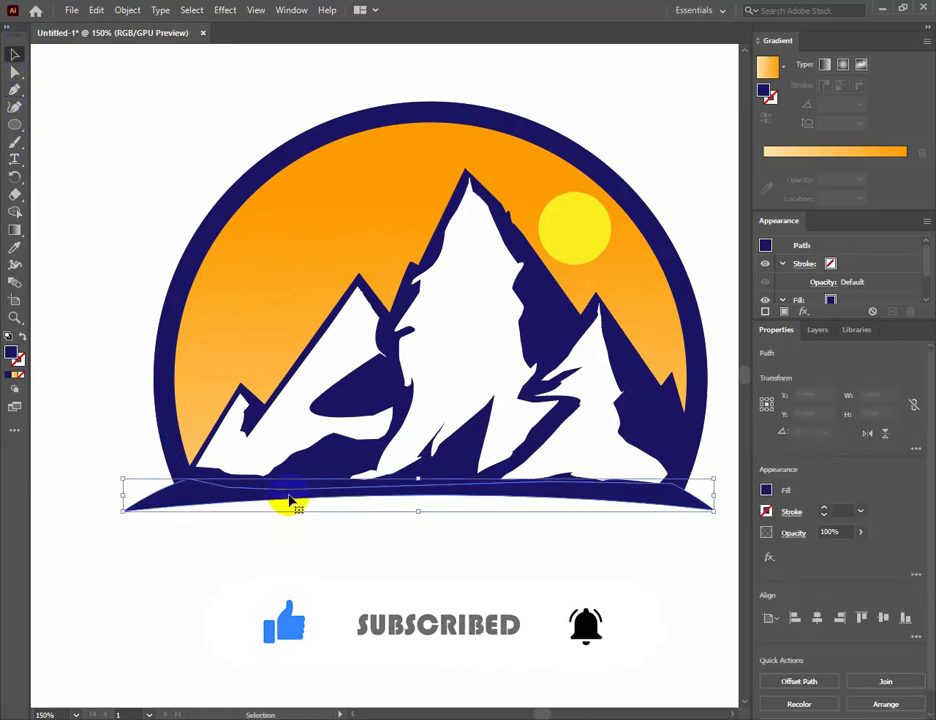
left_click_drag(416, 480, 416, 473)
left_click(403, 533)
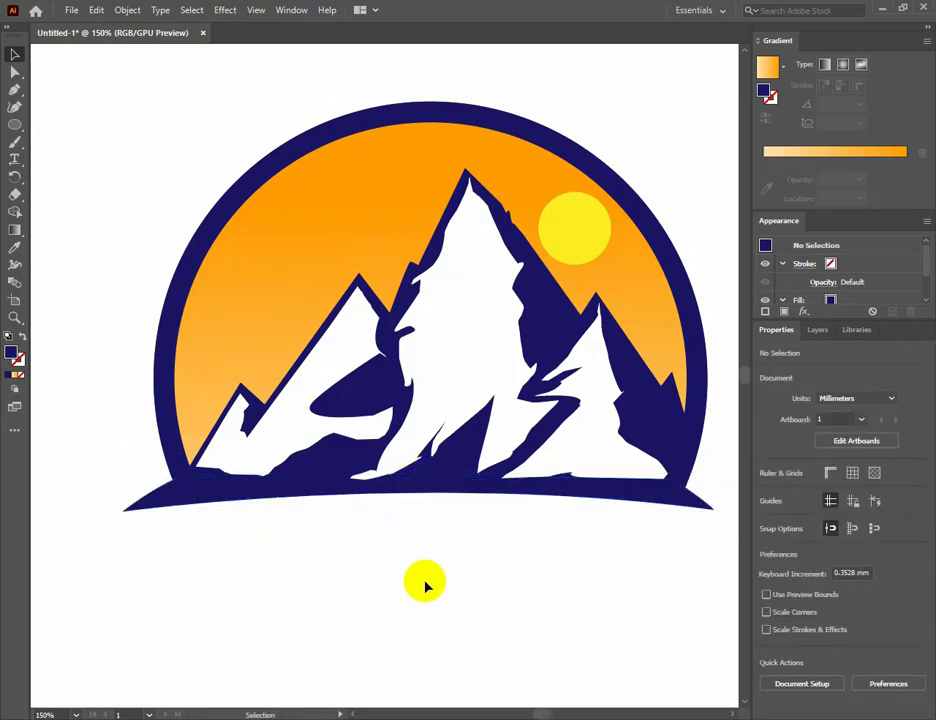
key("ctrl+minus")
key("ctrl+minus")
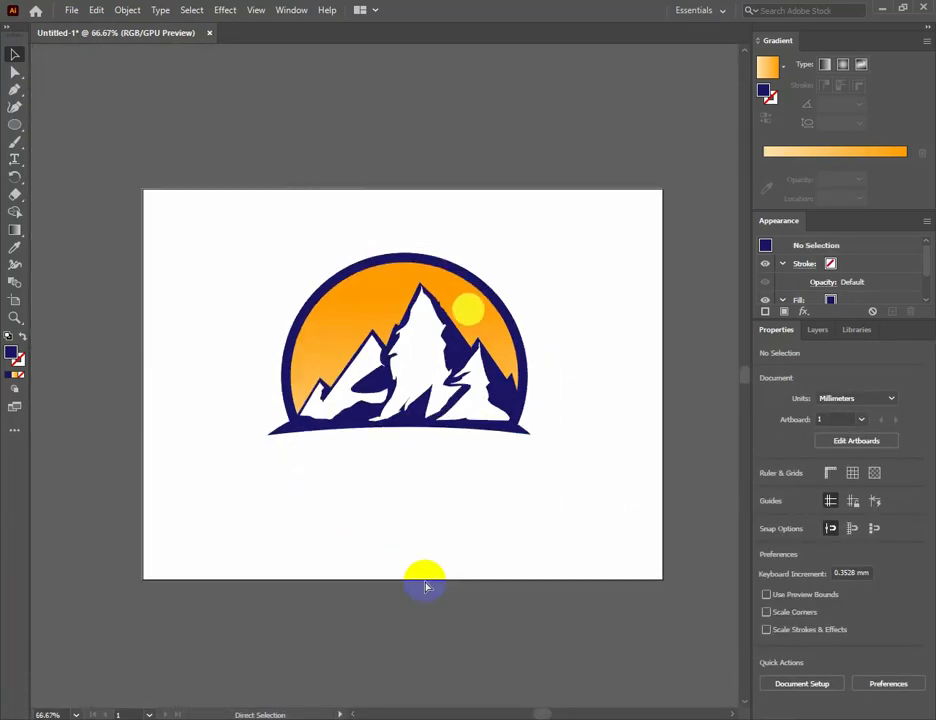
key("ctrl+plus")
key("ctrl+plus")
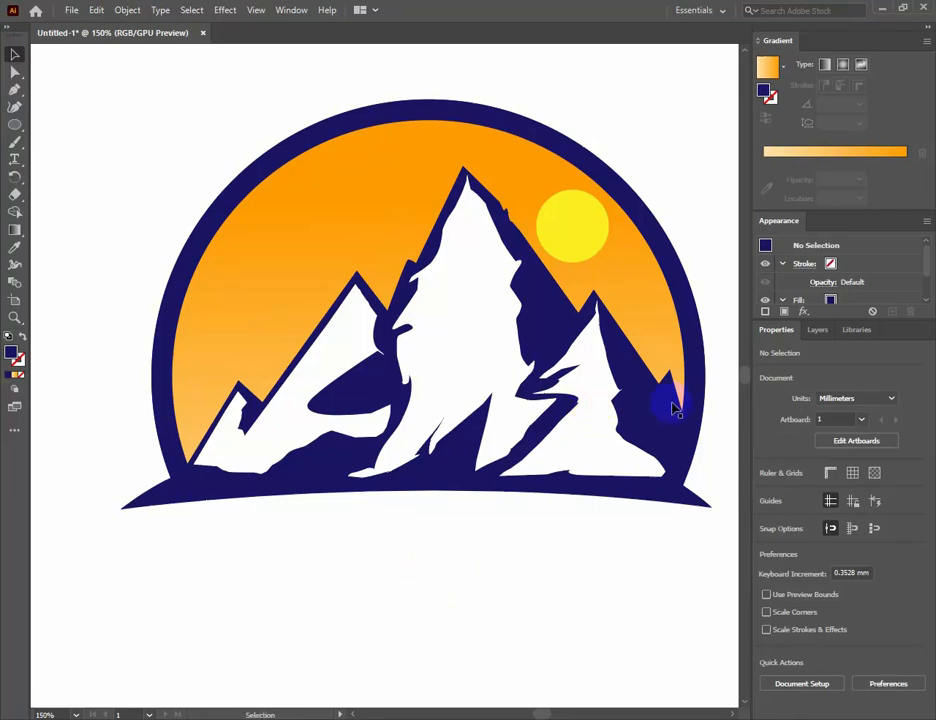
Try to bring the mountain silhouette and the right peak's white highlight to the front, and undo it.
left_click(670, 410)
left_click(600, 406, "shift")
right_click(598, 410)
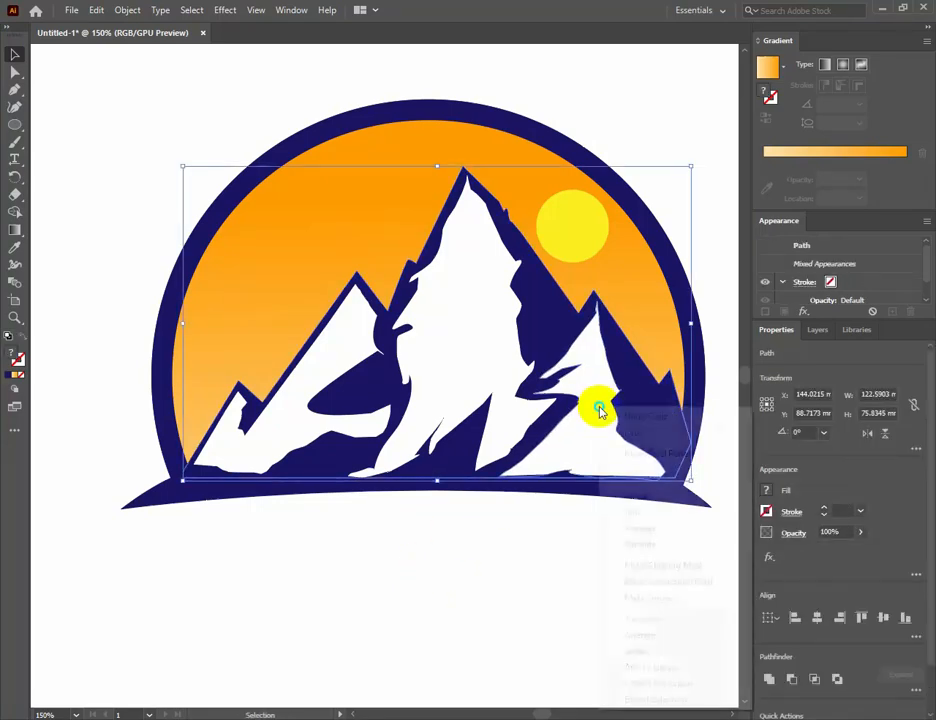
mouse_move(685, 635)
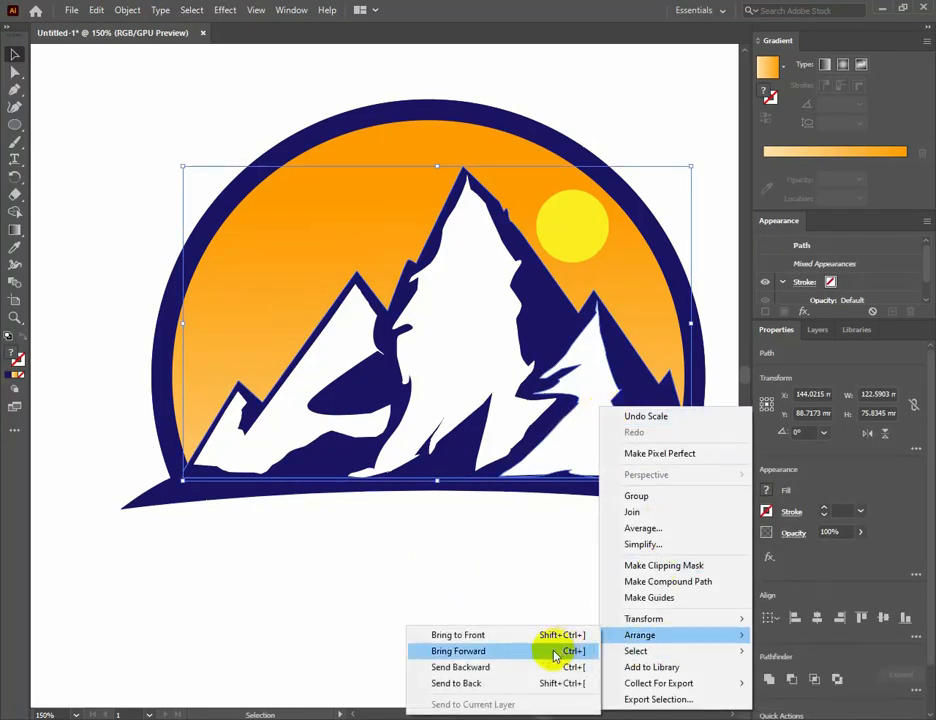
left_click(516, 637)
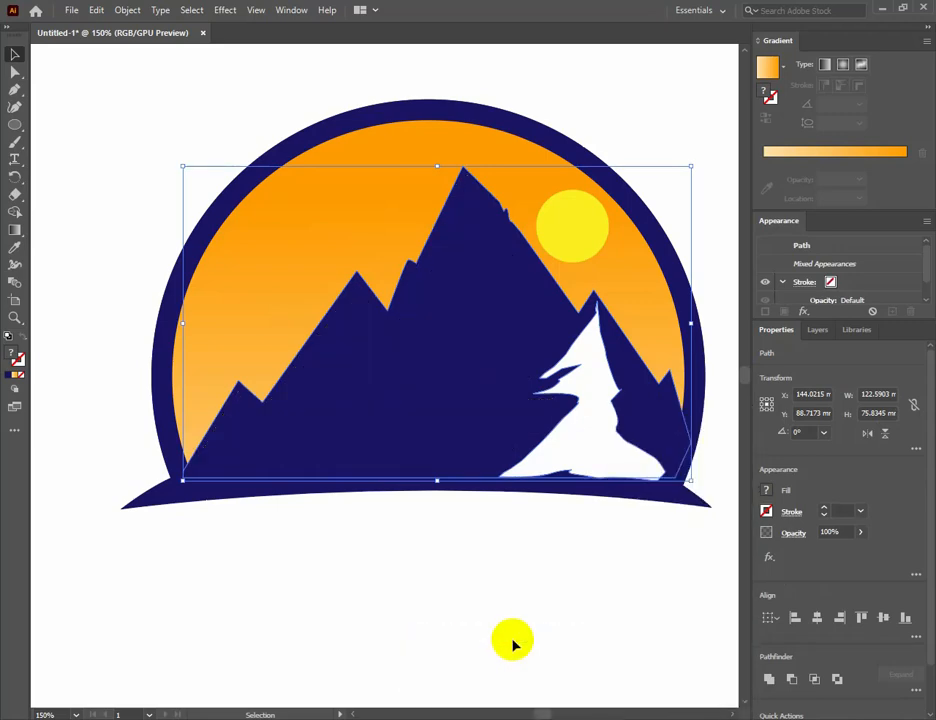
key("ctrl+z")
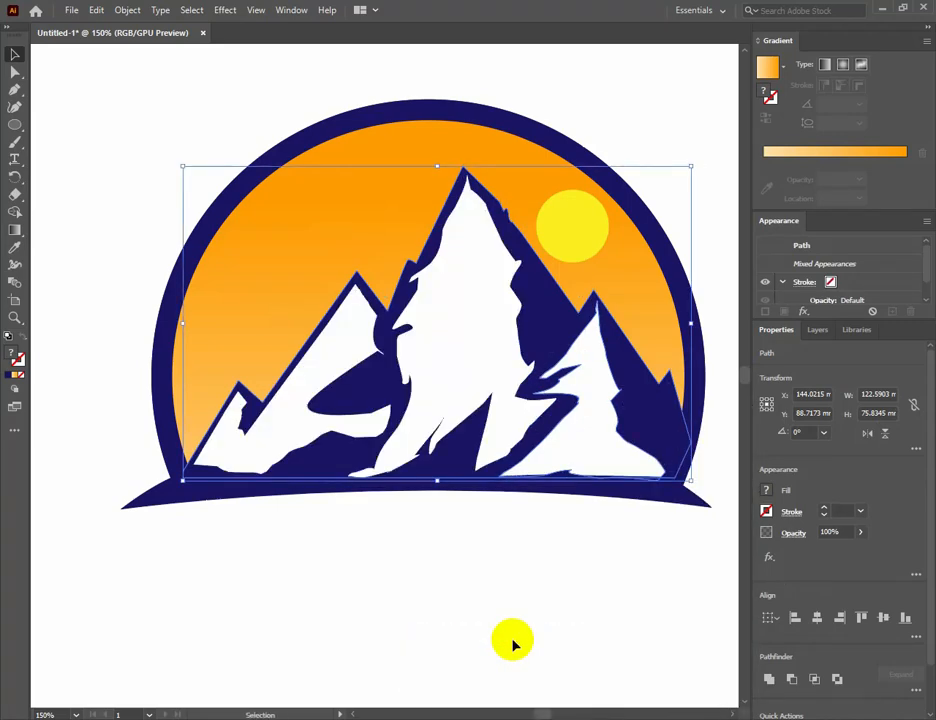
Bring the navy mountain silhouette together with all three white highlights to the front, and deselect them.
left_click(531, 602)
left_click(601, 434)
left_click(476, 382, "shift")
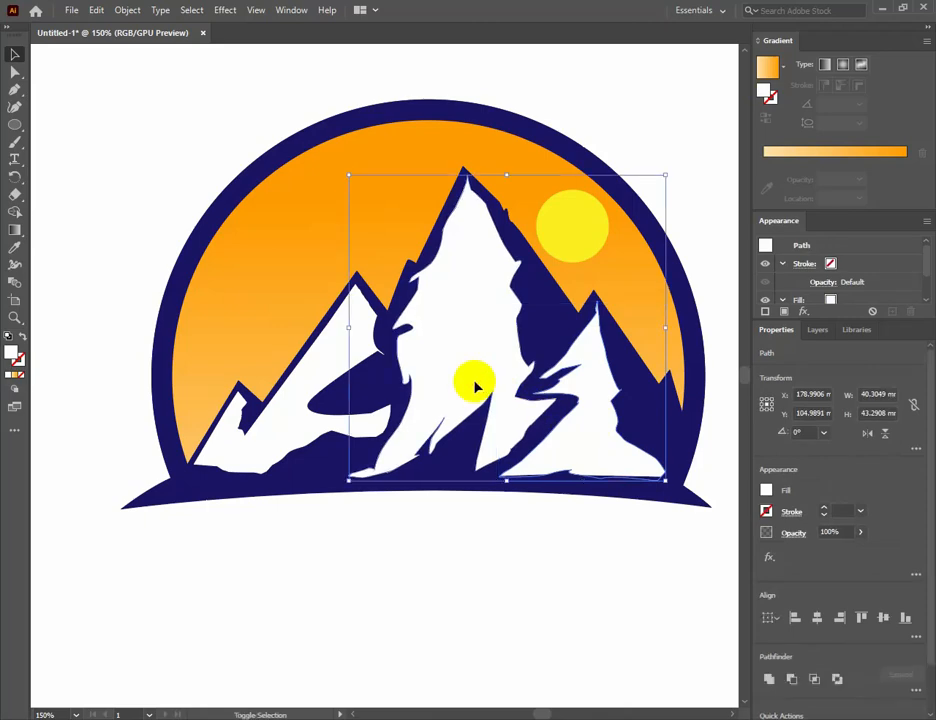
left_click(316, 378, "shift")
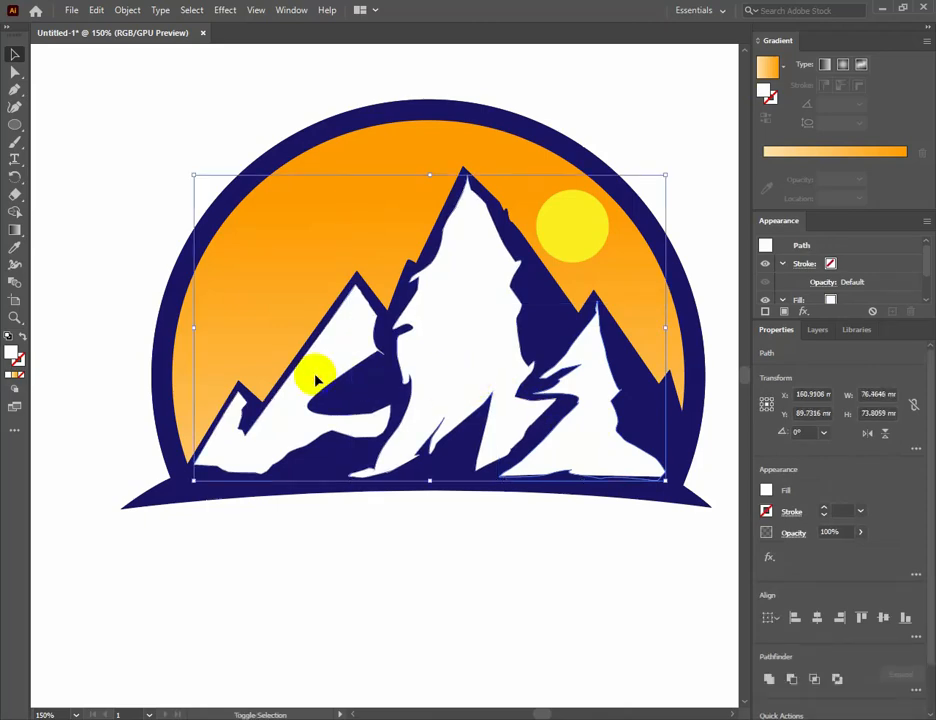
left_click(553, 333, "shift")
right_click(553, 333)
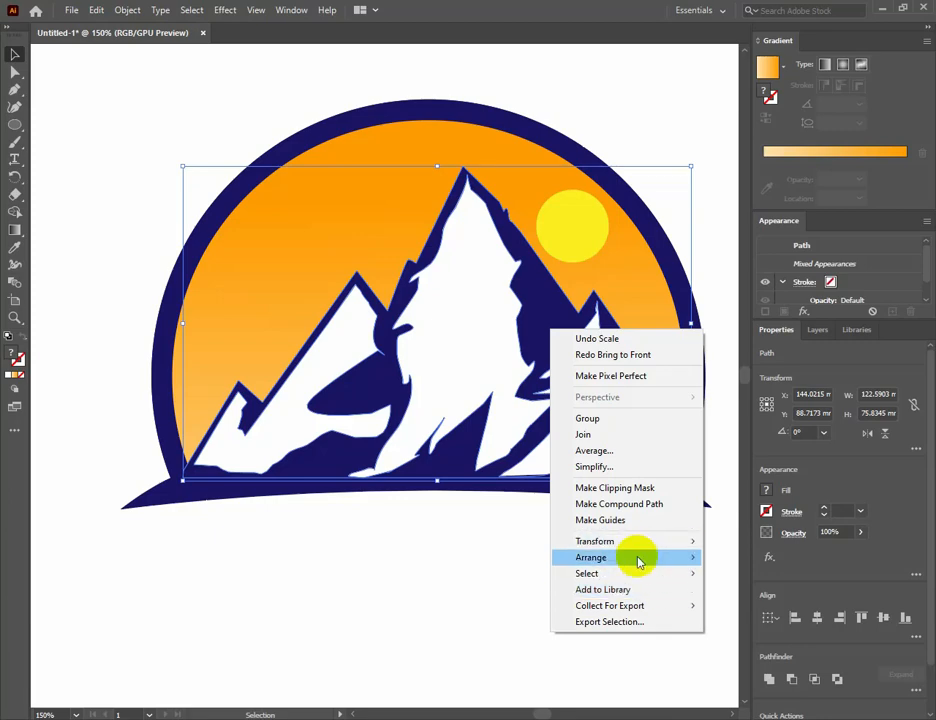
mouse_move(637, 557)
left_click(730, 560)
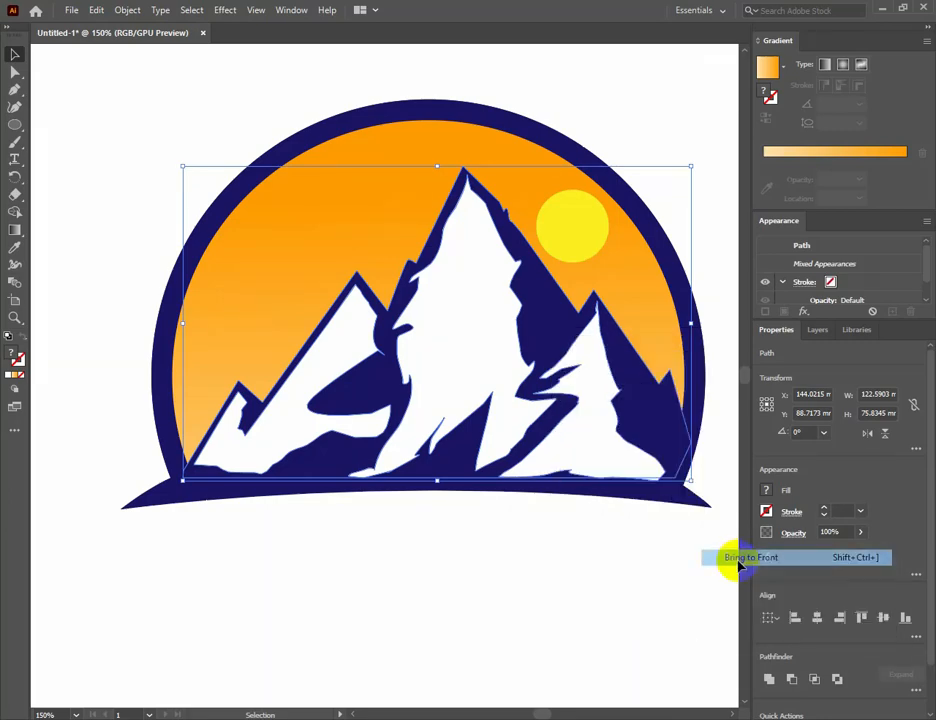
left_click(424, 565)
Group all the shapes of the mountain logo into one object and deselect it.
key("ctrl+0")
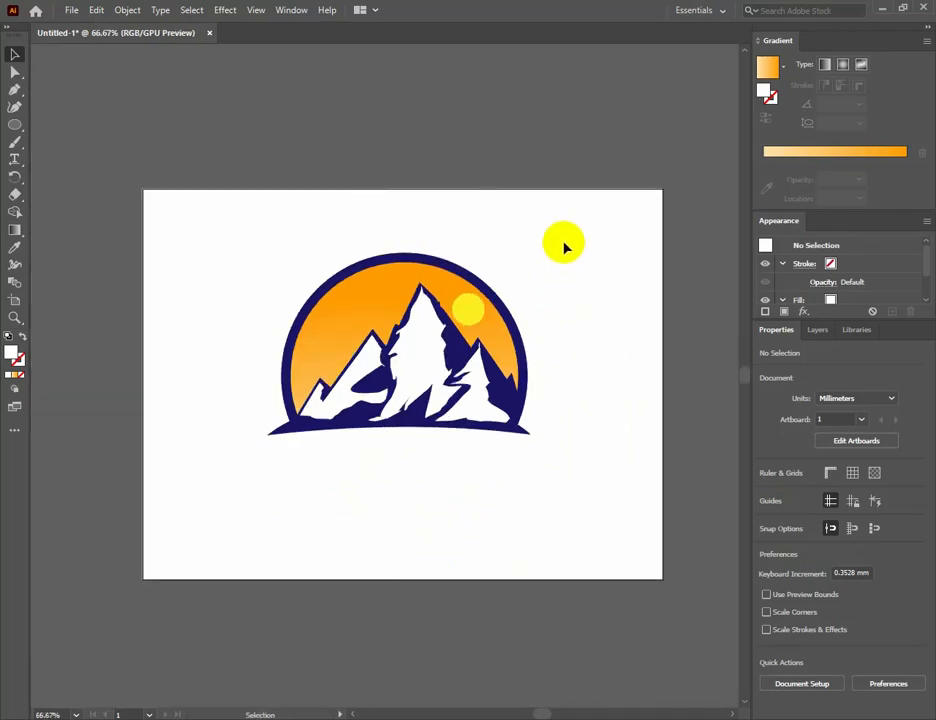
left_click_drag(565, 247, 200, 460)
right_click(337, 344)
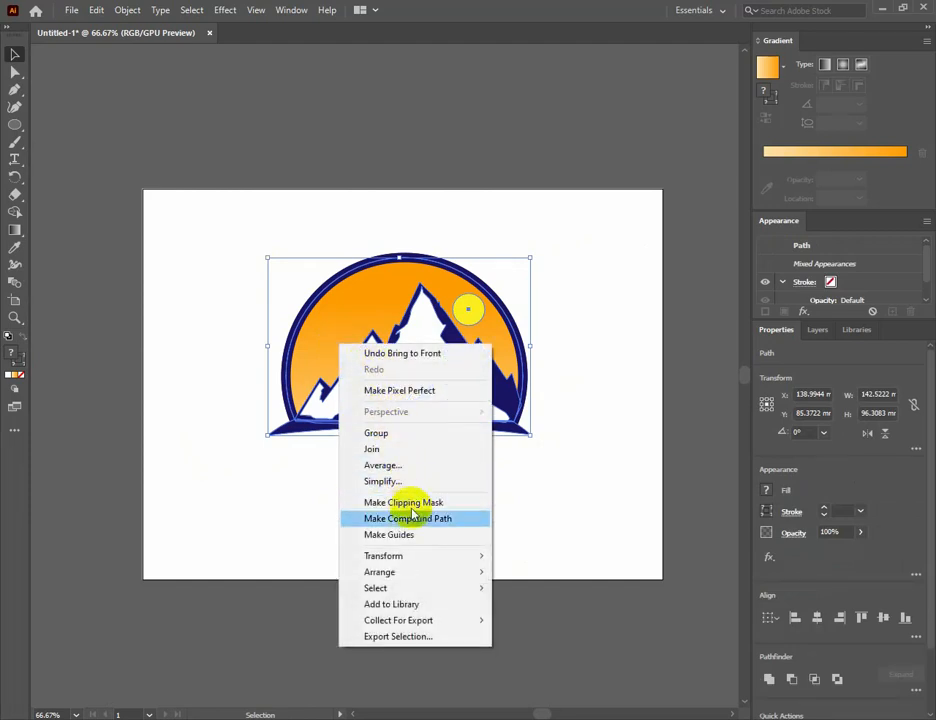
left_click(388, 434)
left_click(484, 492)
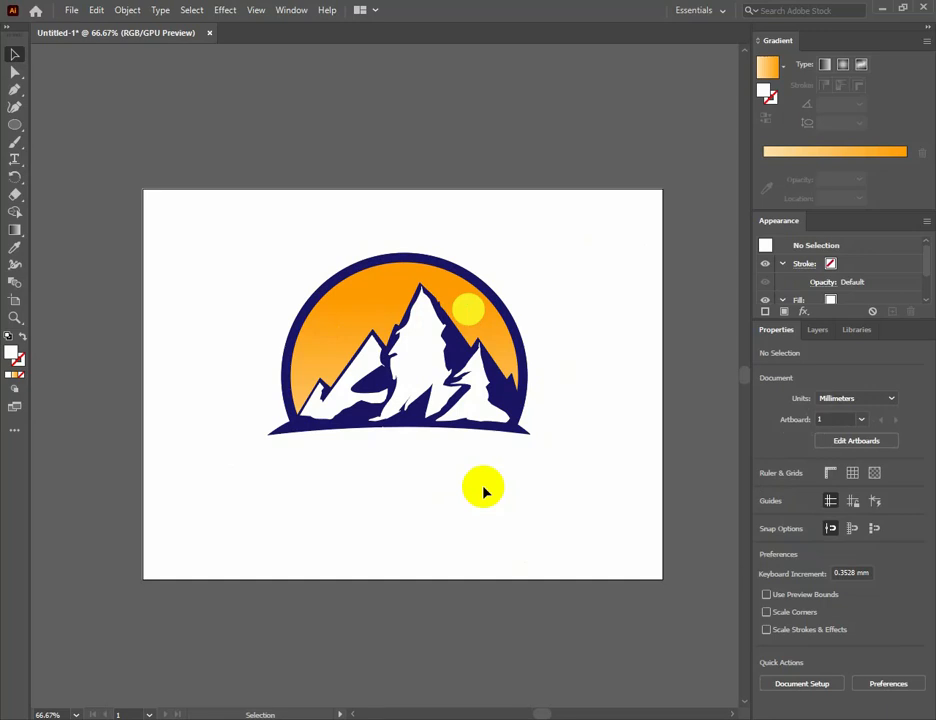
Add the text "Mountain" below the logo and enlarge it to about 64 pt, placed just under the ground shape.
left_click(14, 159)
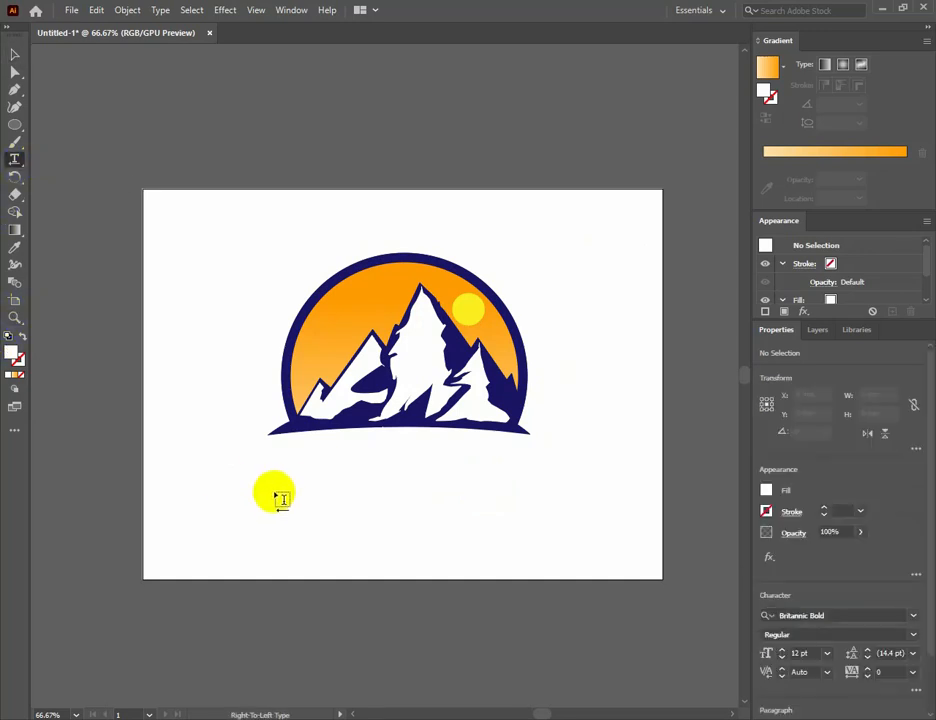
left_click(282, 486)
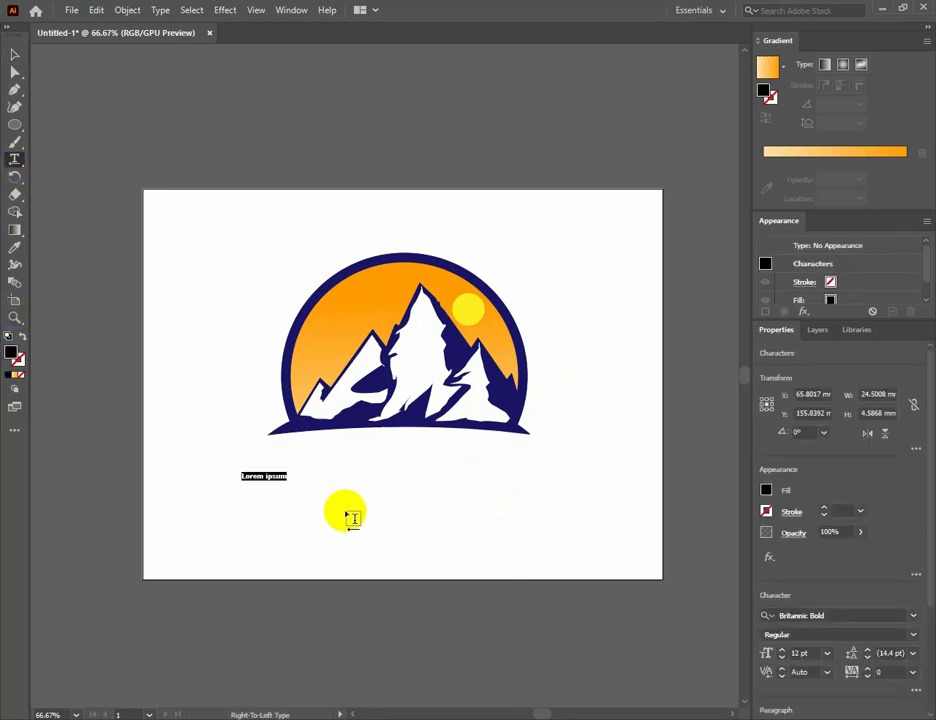
type("Mountain")
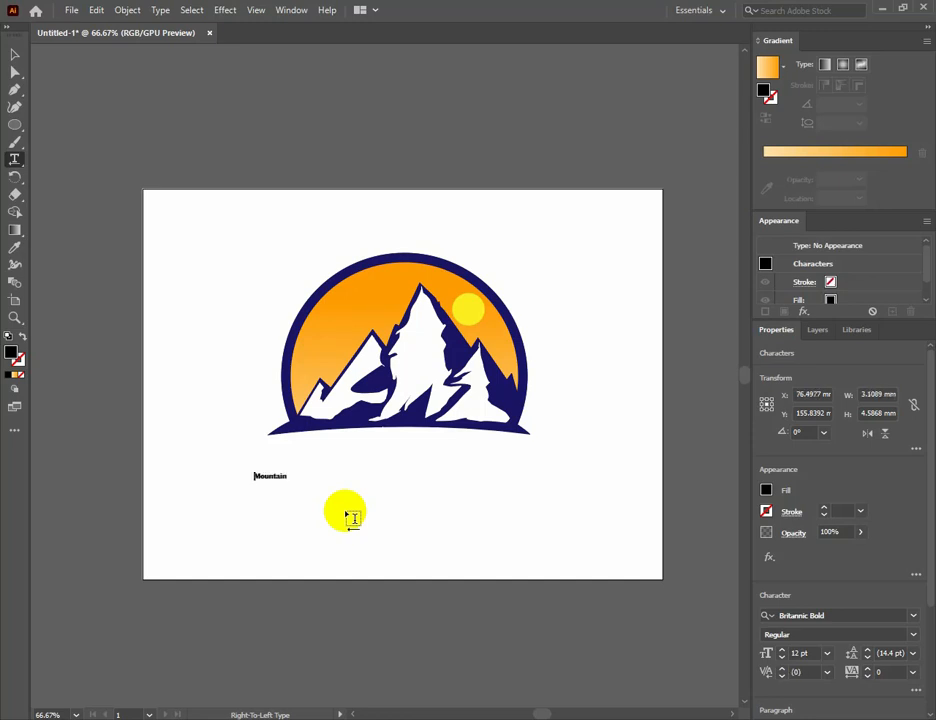
key("Escape")
left_click_drag(288, 481, 422, 545)
left_click_drag(350, 471, 348, 469)
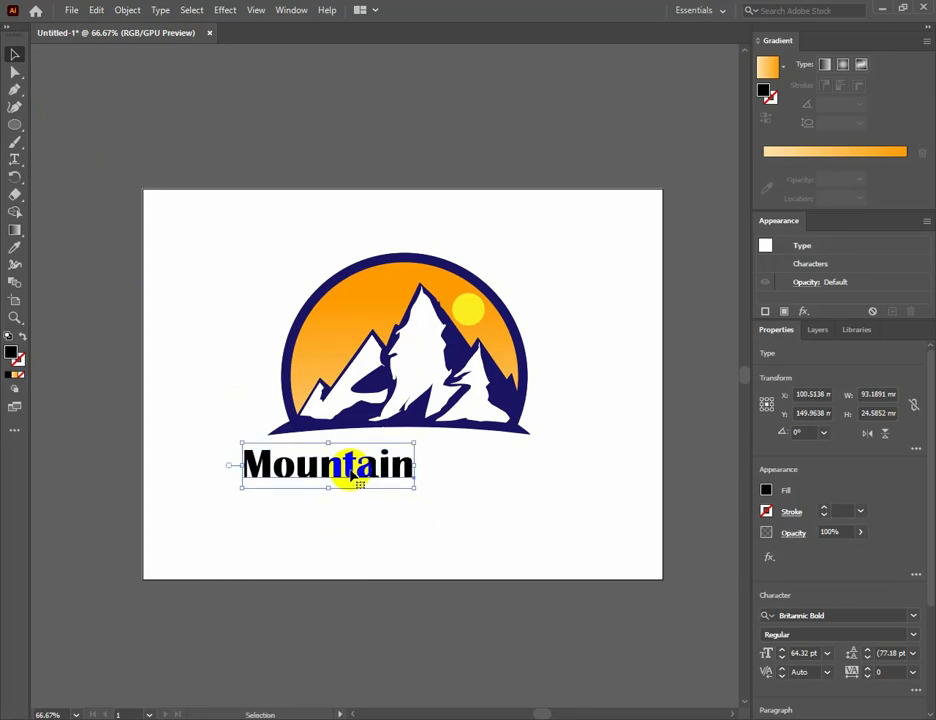
Set the font of the "Mountain" title to Arial Black.
left_click(913, 616)
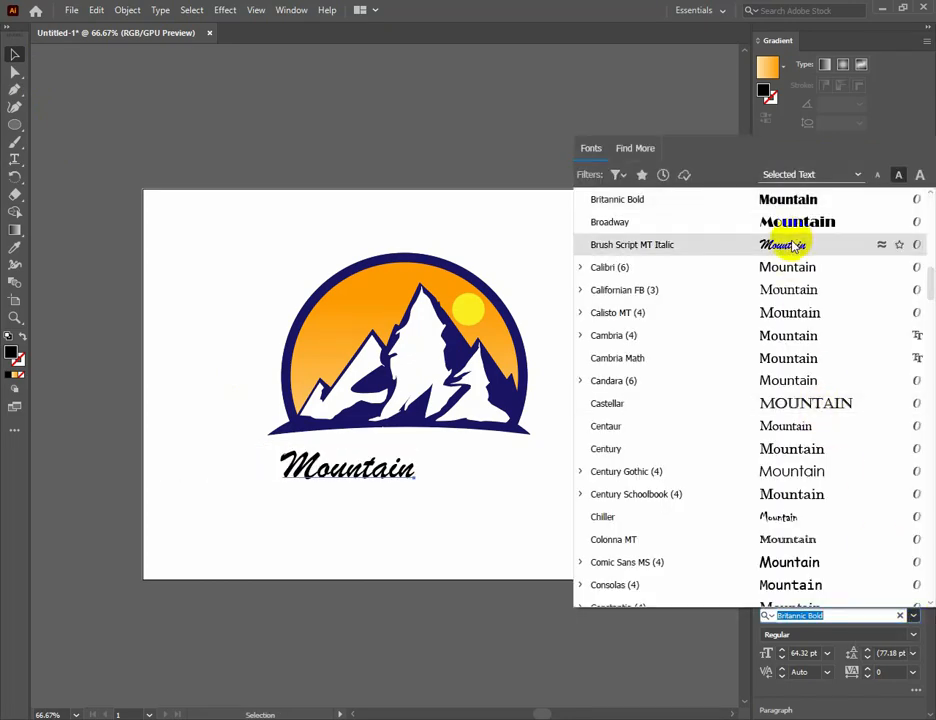
left_click_drag(930, 283, 929, 208)
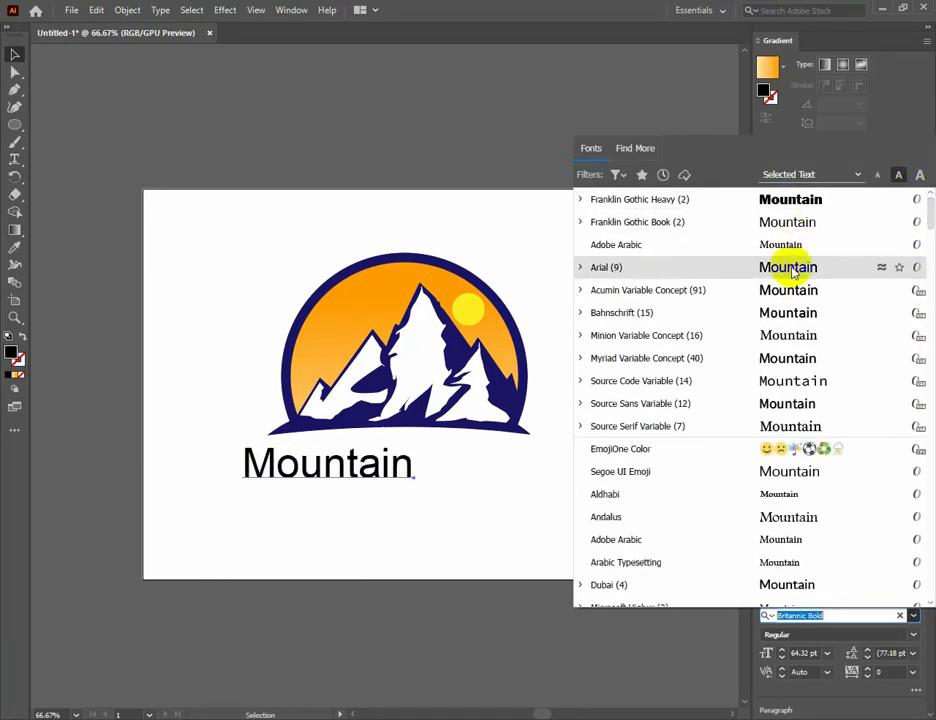
left_click(581, 267)
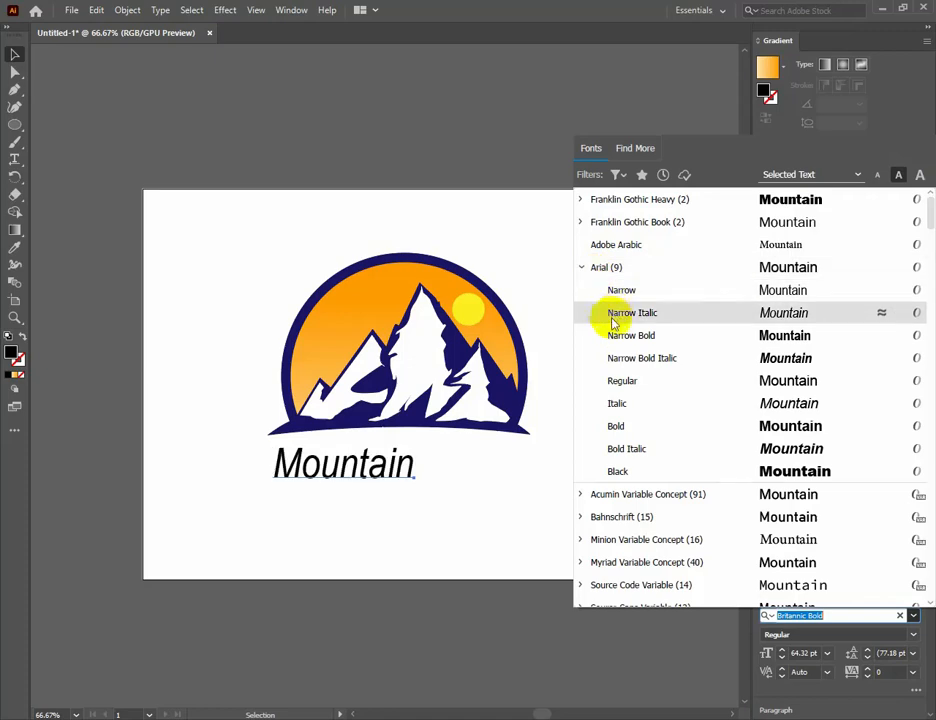
left_click(625, 472)
Reduce the title to about 53 pt, place a copy directly beside it and change the copy's text to "LOGO".
left_click_drag(309, 503, 478, 472)
left_click(253, 441)
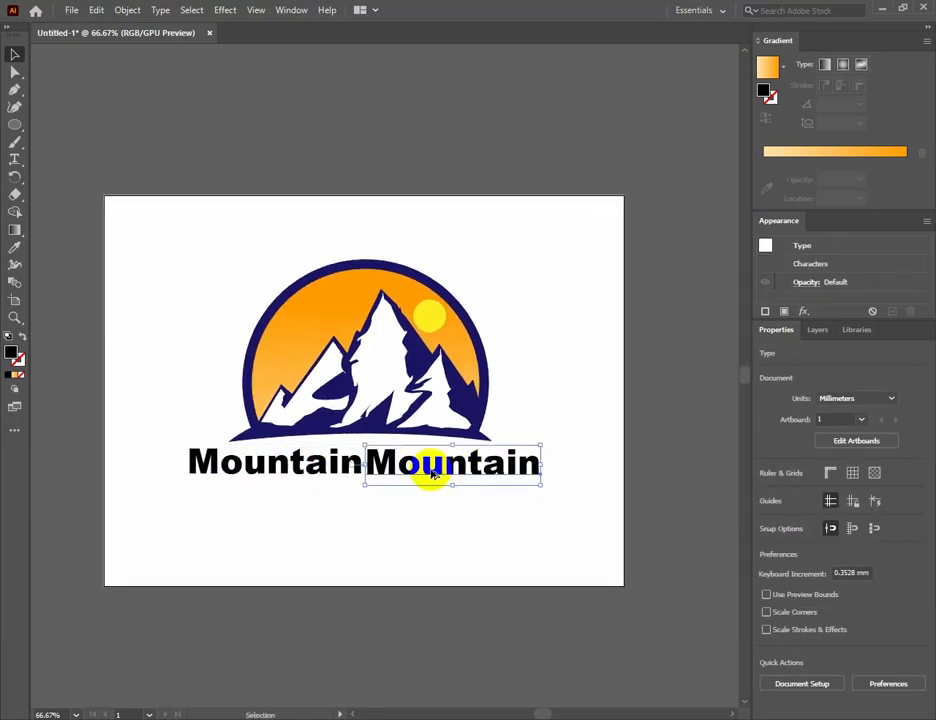
left_click(15, 159)
double_click(428, 462)
type("Logo")
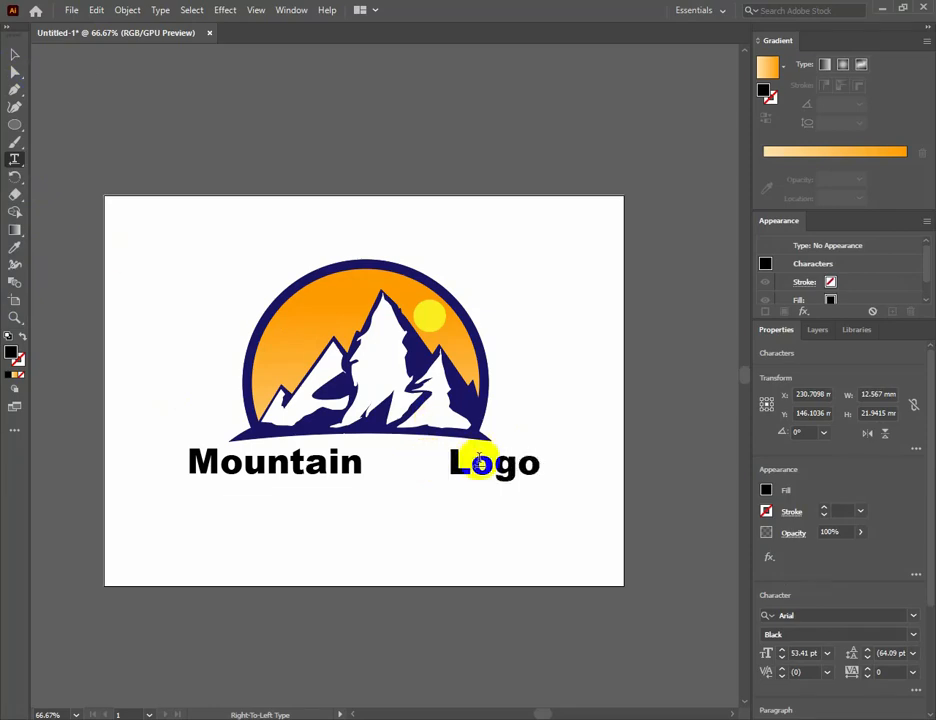
key("ctrl+a")
type("LOGO")
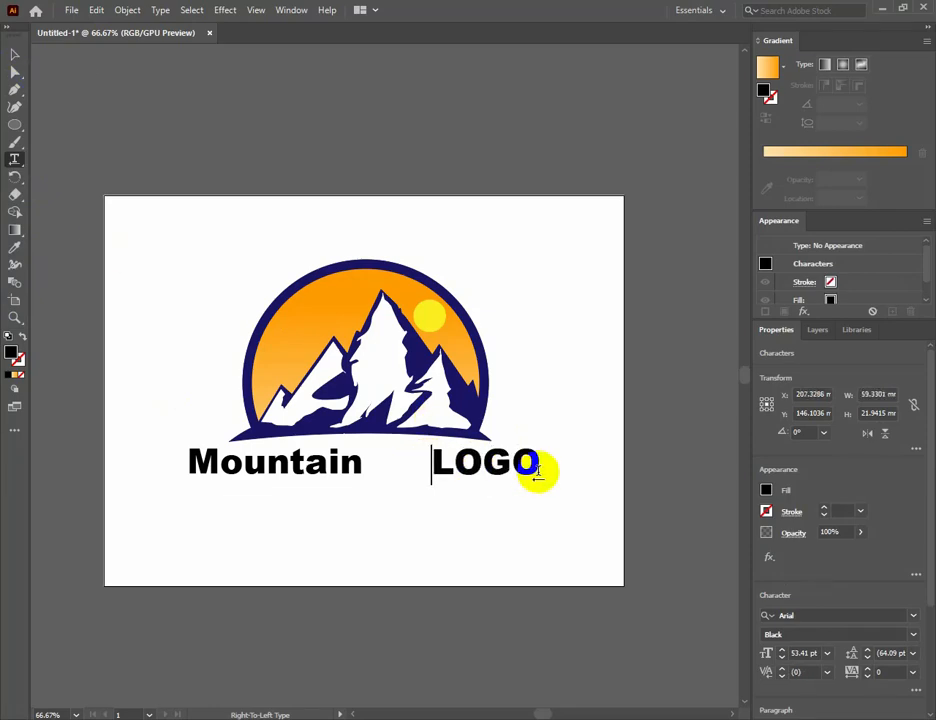
key("Escape")
Set the word "LOGO" in Franklin Gothic Book and place it right after "Mountain", with both words centred under the ground shape.
left_click_drag(491, 472, 372, 478)
left_click(913, 616)
left_click(775, 247)
left_click(497, 485)
left_click(432, 512)
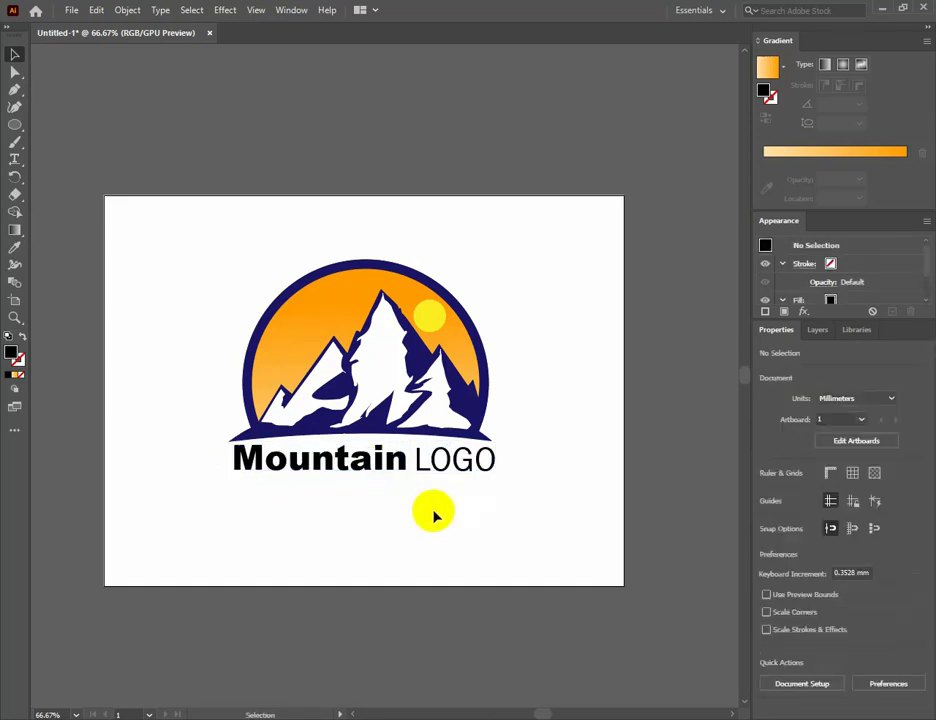
Add the text "slogan here" below the title, enlarge it to about 31 pt and centre it under the title.
left_click(15, 159)
left_click(272, 486)
type("slogan")
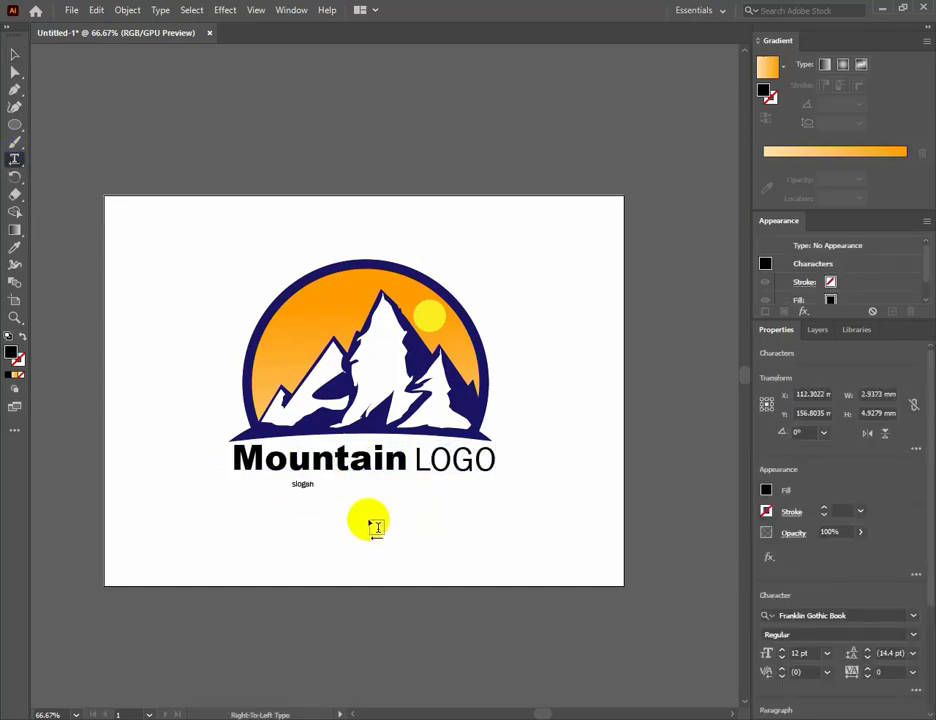
type(" here")
left_click(305, 486)
left_click(14, 55)
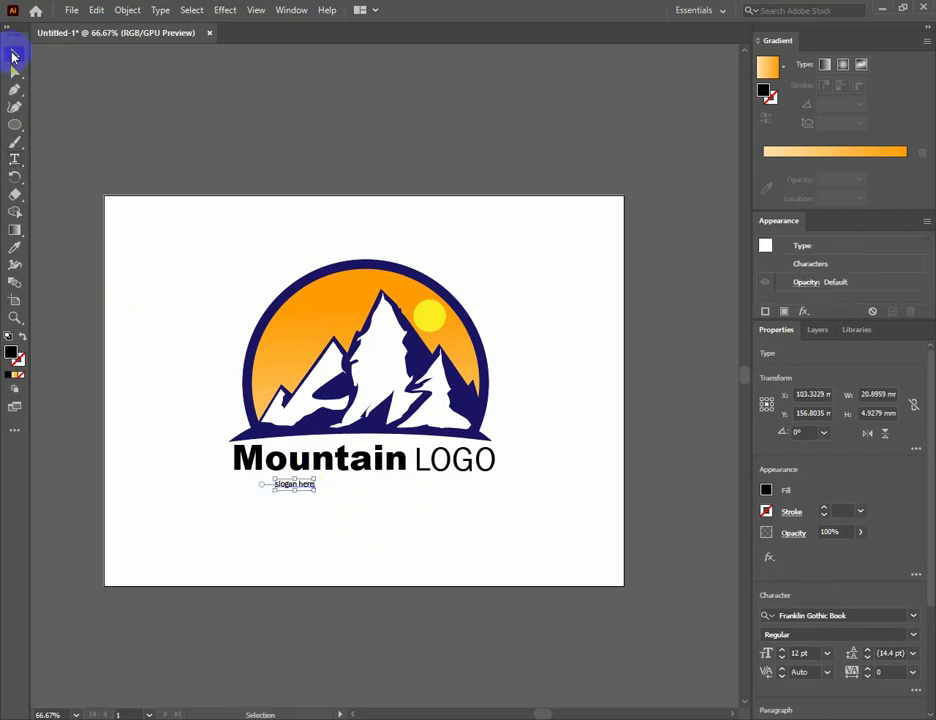
left_click_drag(295, 490, 295, 518)
left_click_drag(317, 499, 377, 488)
Convert the slogan text to uppercase and re-centre it under the title.
double_click(345, 490)
triple_click(345, 488)
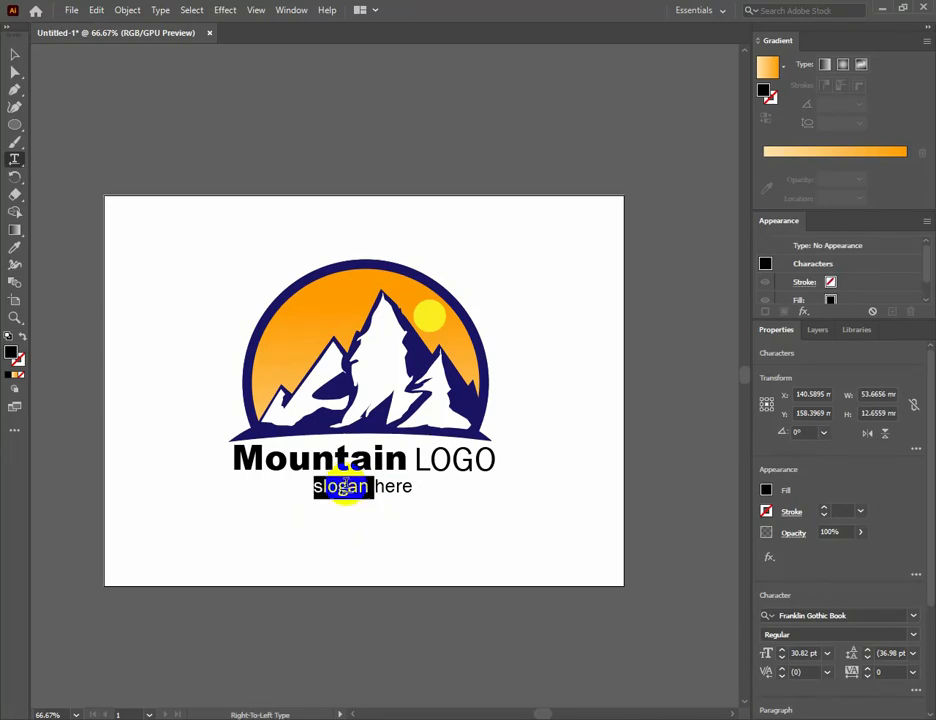
left_click(160, 9)
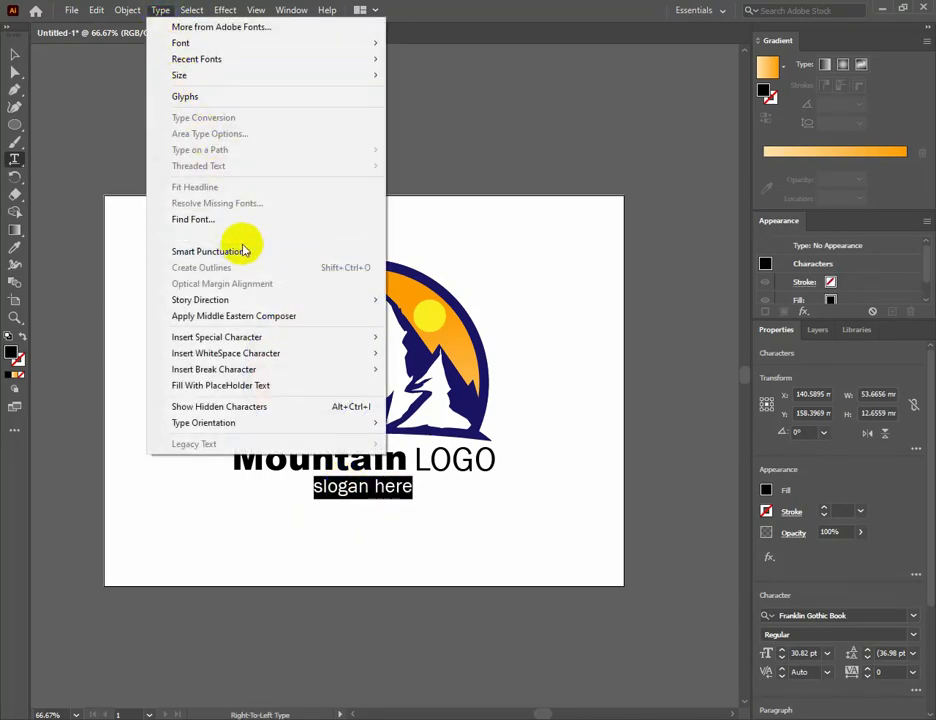
mouse_move(240, 236)
left_click(440, 238)
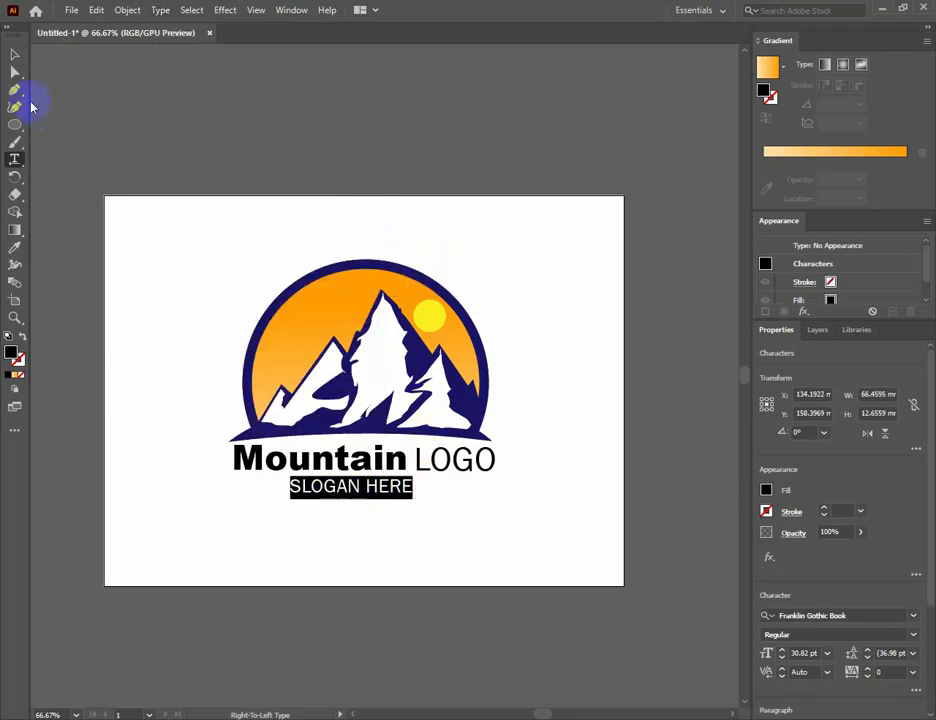
left_click(14, 58)
left_click_drag(366, 493, 377, 494)
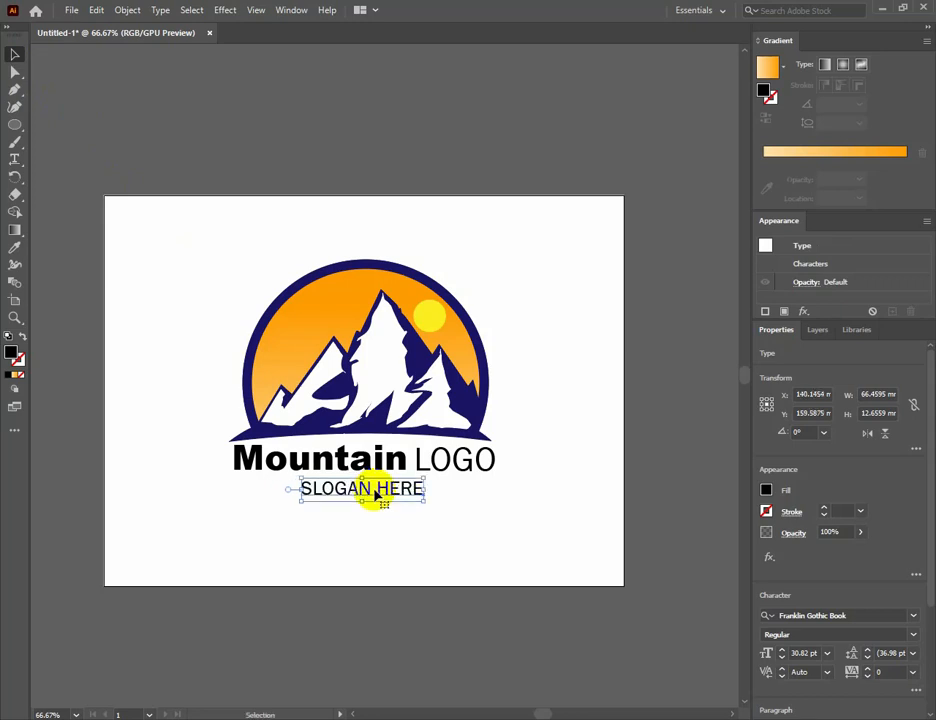
left_click(409, 506)
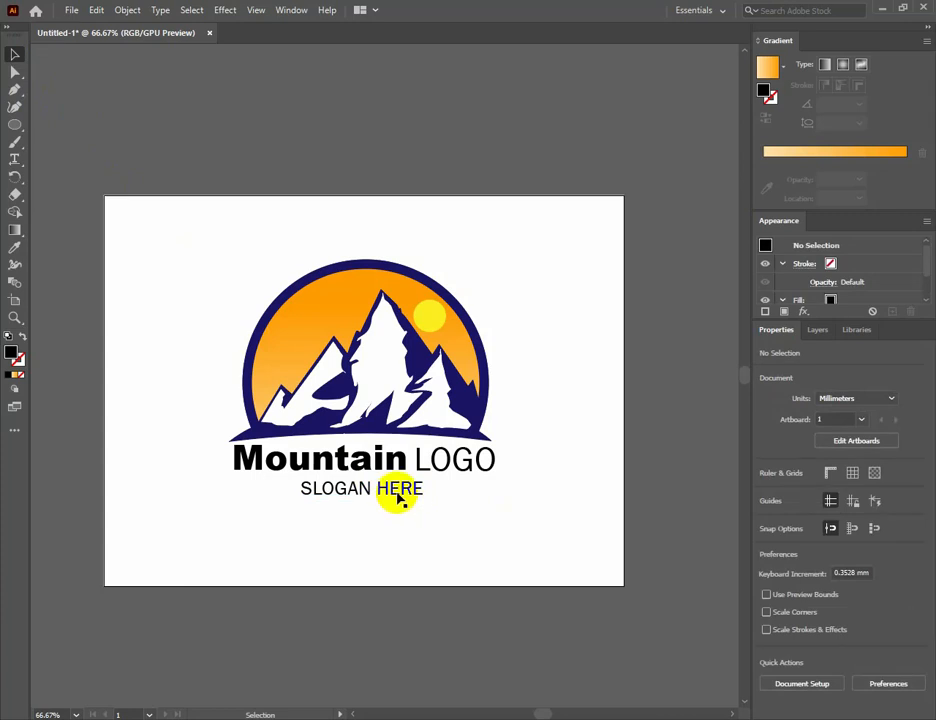
left_click(397, 495)
mouse_move(398, 495)
left_mouse_down()
mouse_move(403, 487)
mouse_move(409, 497)
left_mouse_up()
left_click(468, 513)
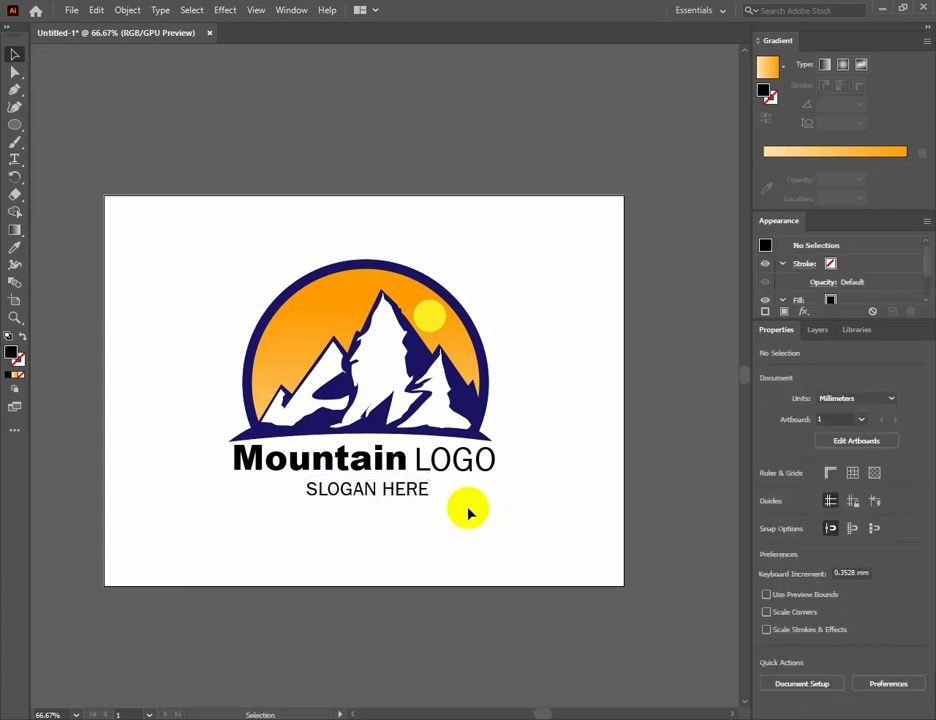
Set the slogan's character tracking to 300.
left_click(415, 495)
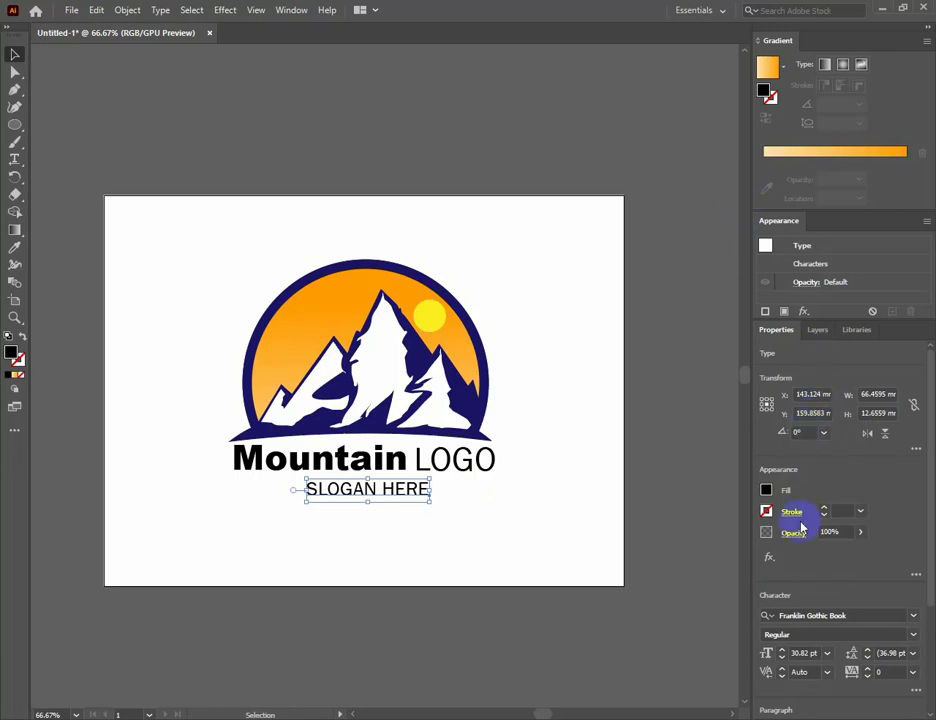
left_click(867, 336)
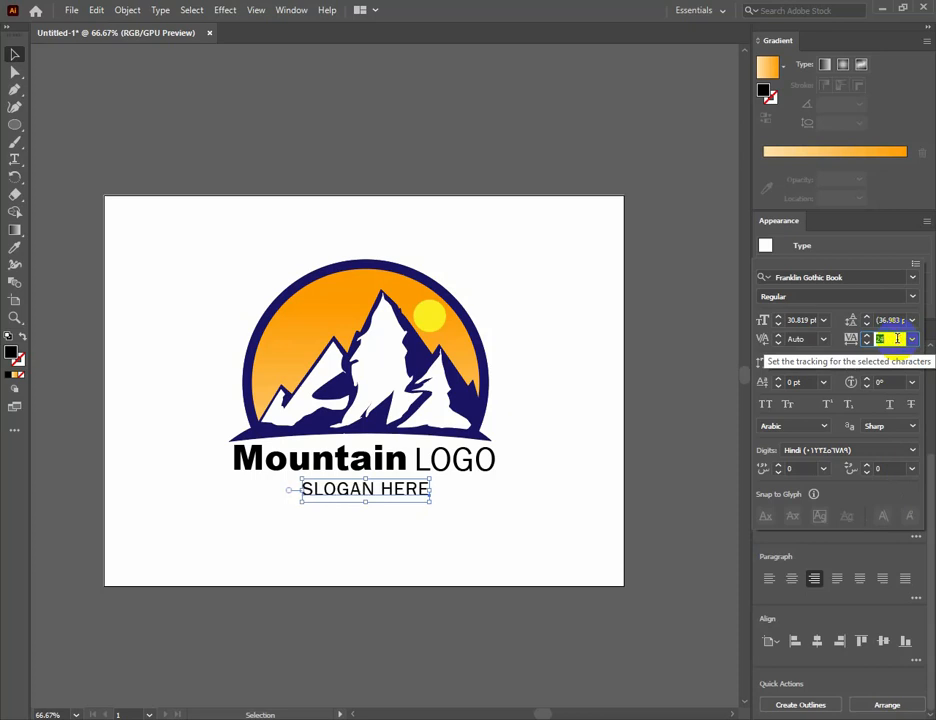
scroll(897, 339, "down", 20)
scroll(897, 339, "up", 12)
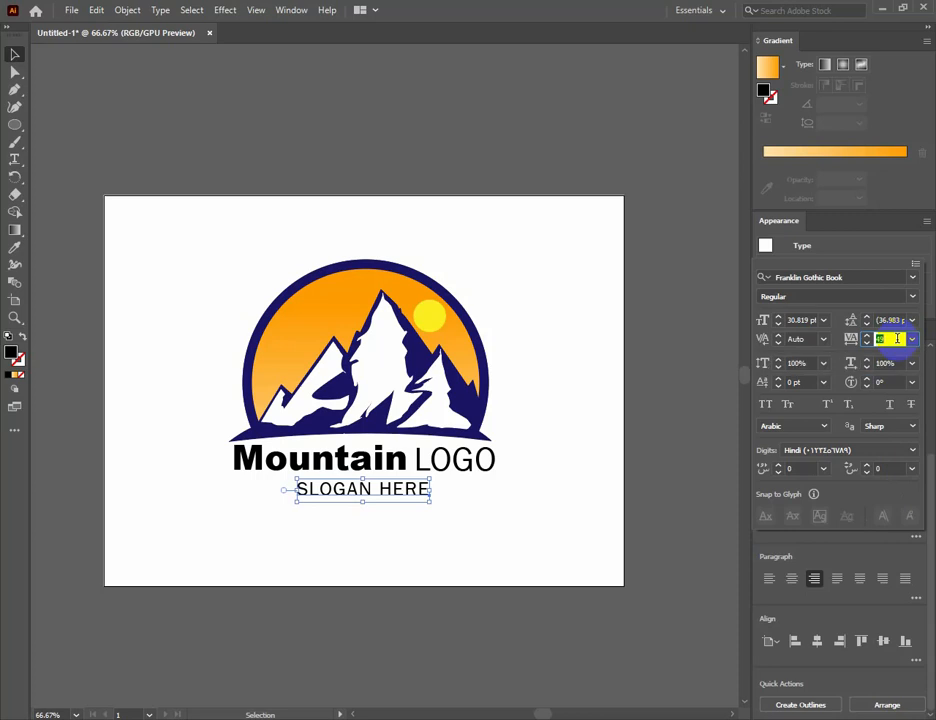
left_click(913, 341)
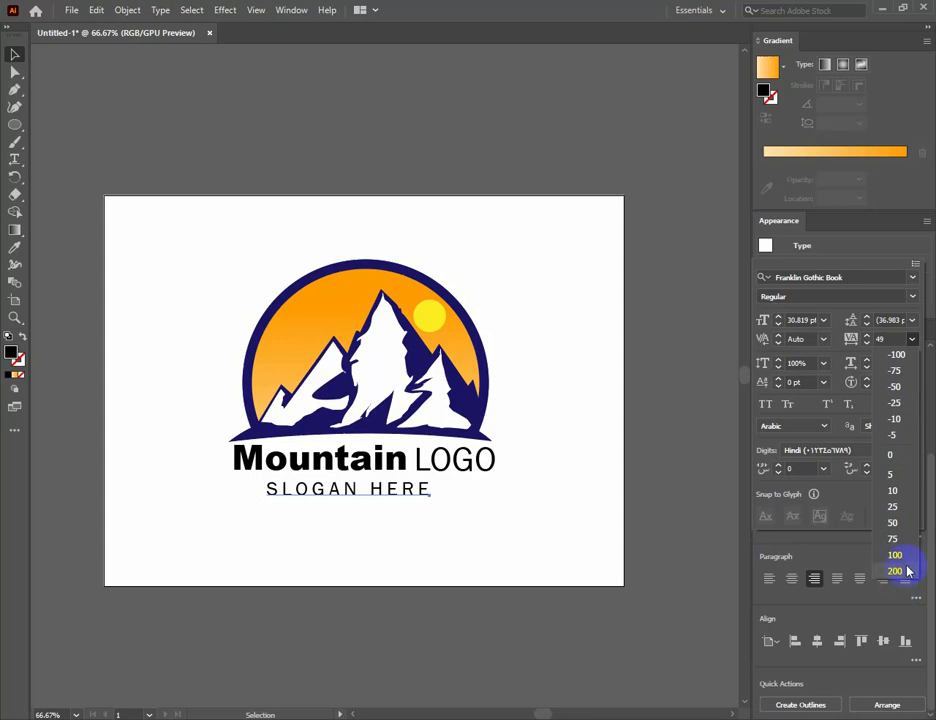
left_click(895, 571)
double_click(893, 338)
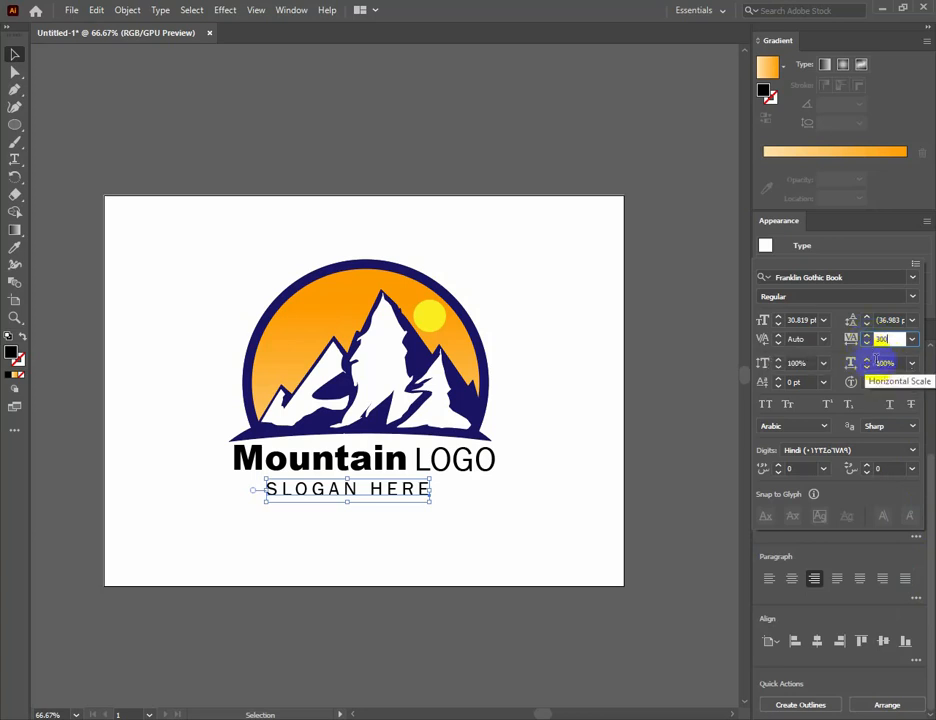
Set the slogan's horizontal scale to 115%.
left_click(867, 361)
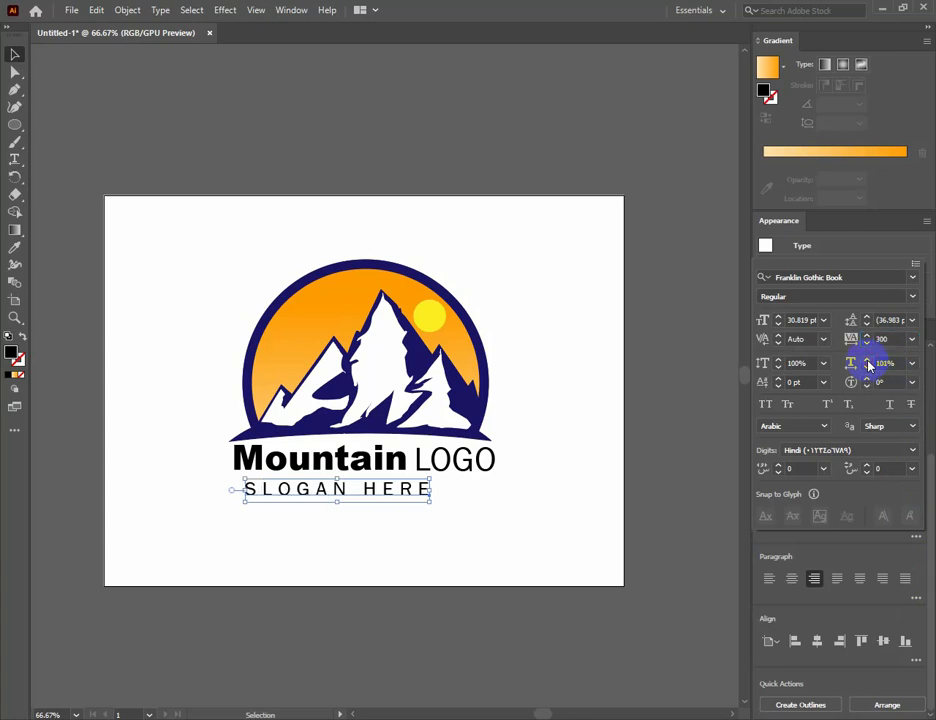
left_click(867, 368)
left_click(867, 368)
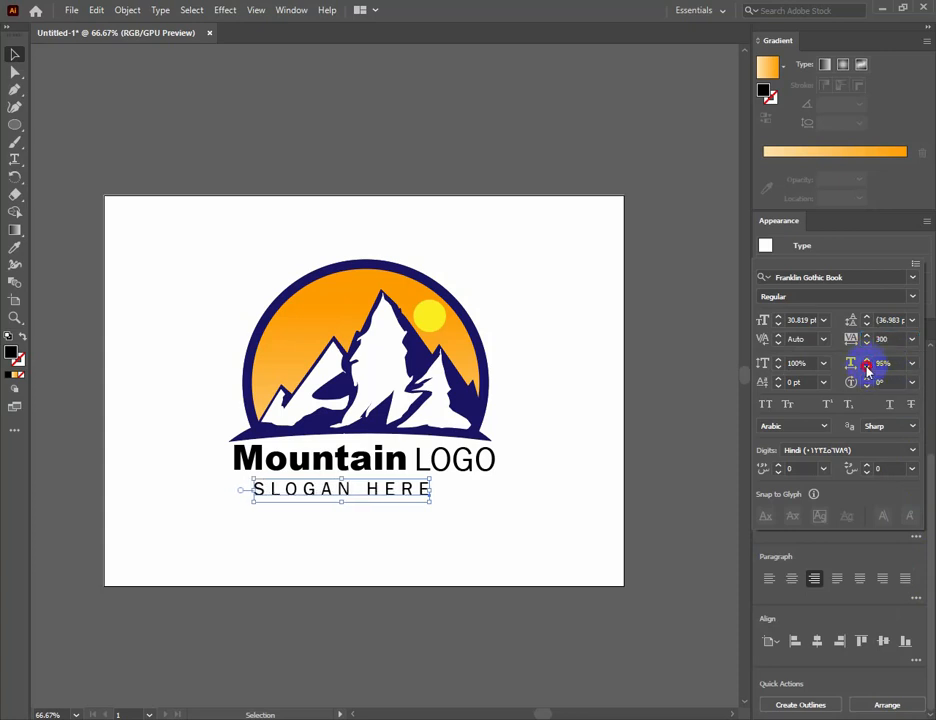
left_click(867, 368)
left_click(867, 359)
left_click(867, 359)
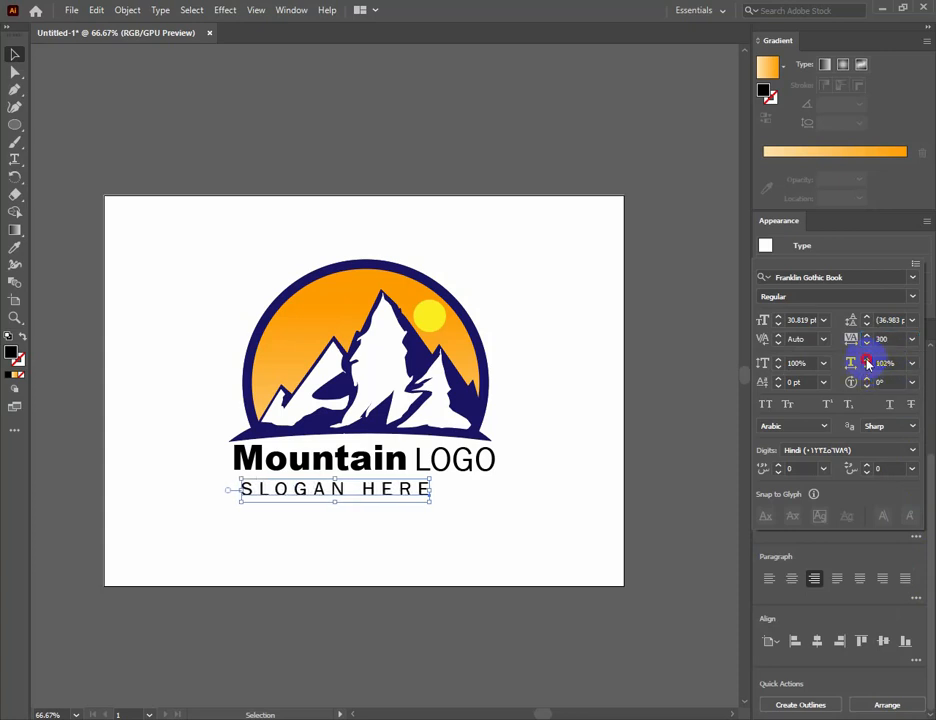
left_click(867, 359)
left_click(867, 359)
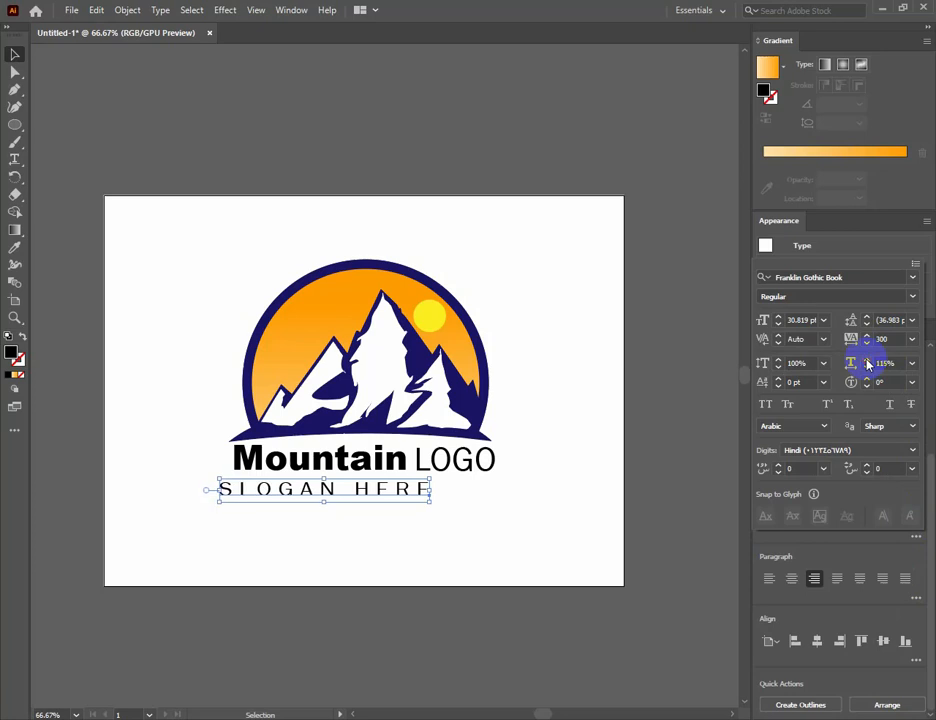
Shrink the slogan to about 26 pt, centre it closely under the title and deselect it.
left_click(380, 495)
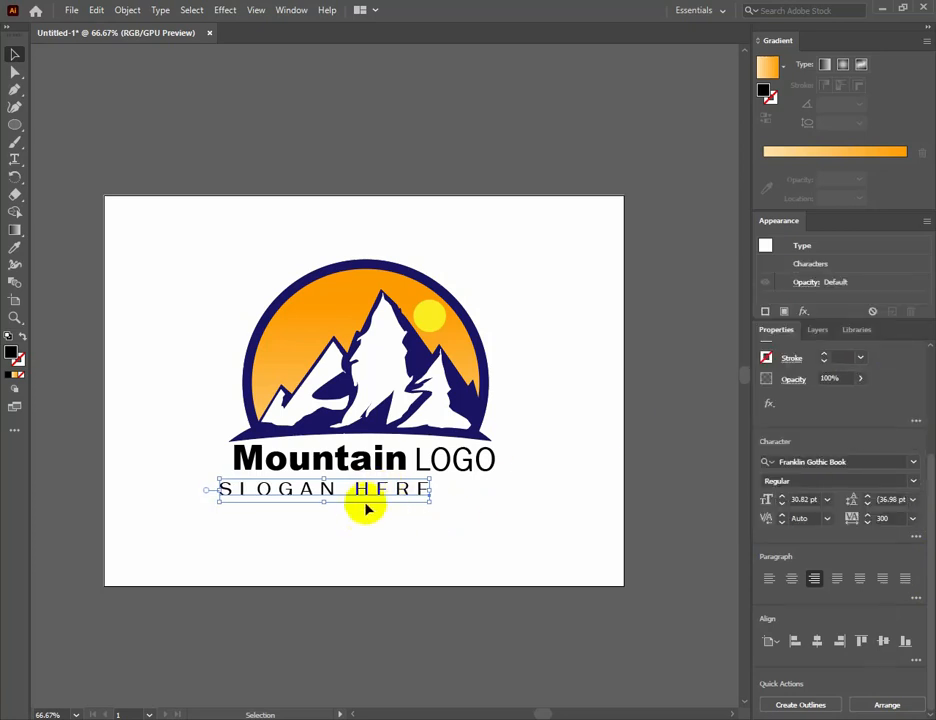
left_click_drag(324, 493, 370, 485)
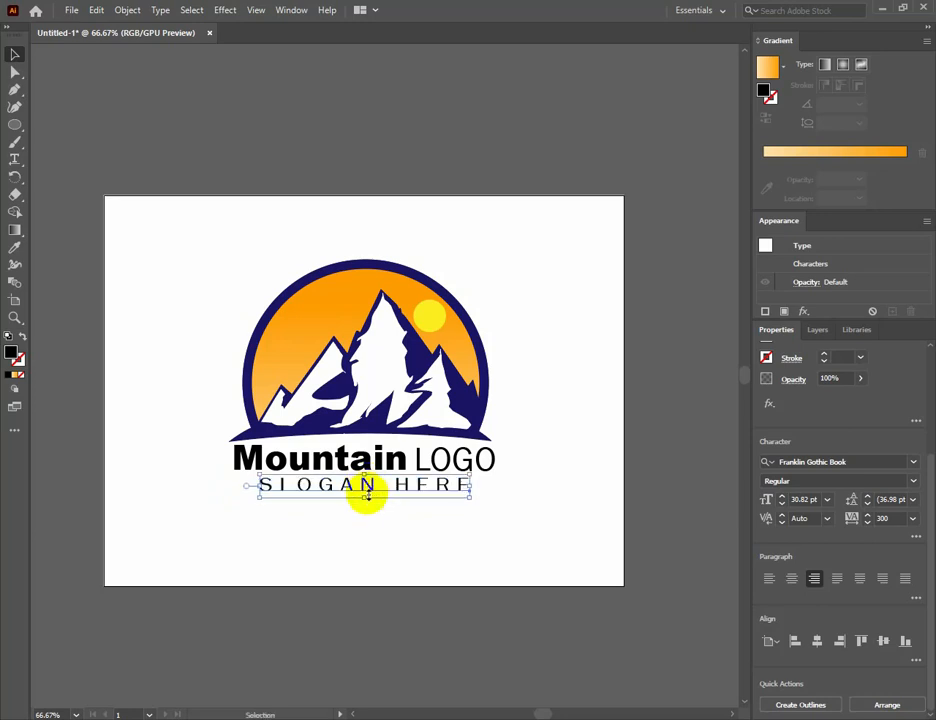
left_click_drag(366, 498, 368, 490)
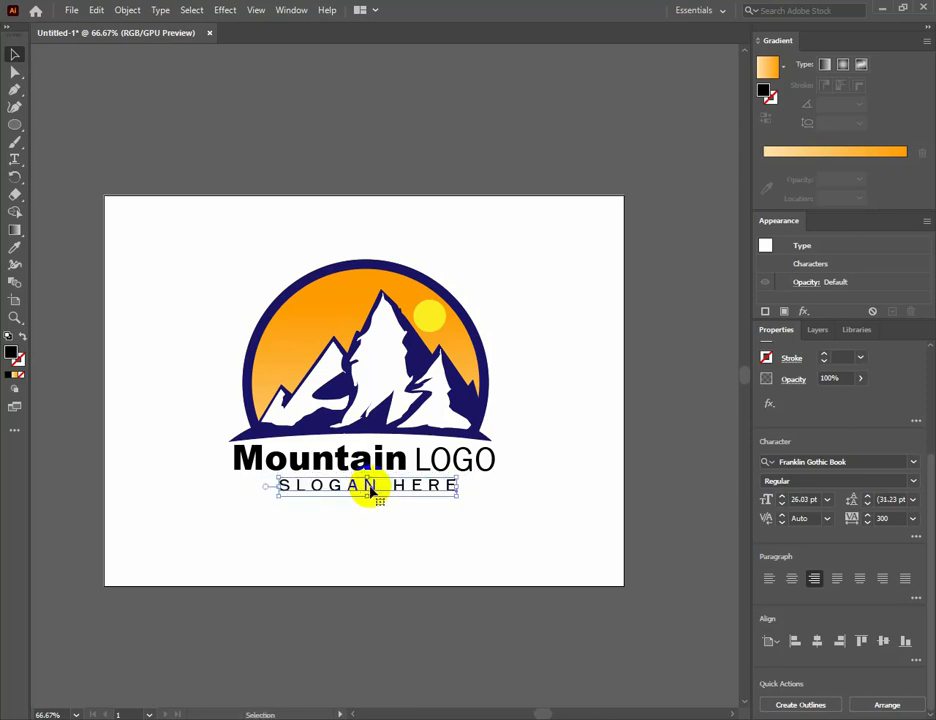
left_click(393, 517)
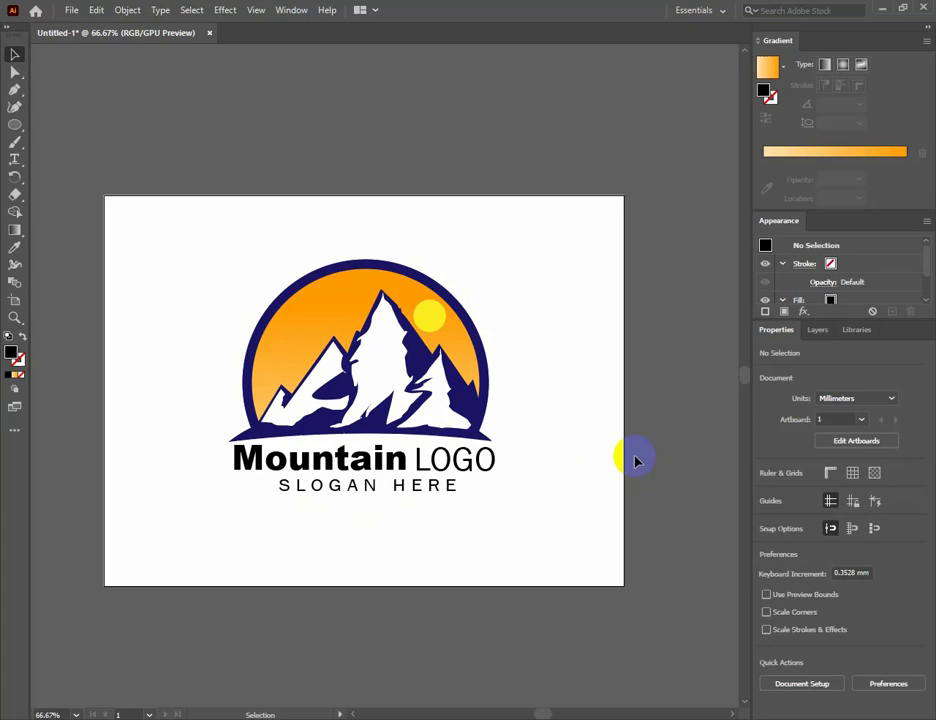
left_click(360, 463)
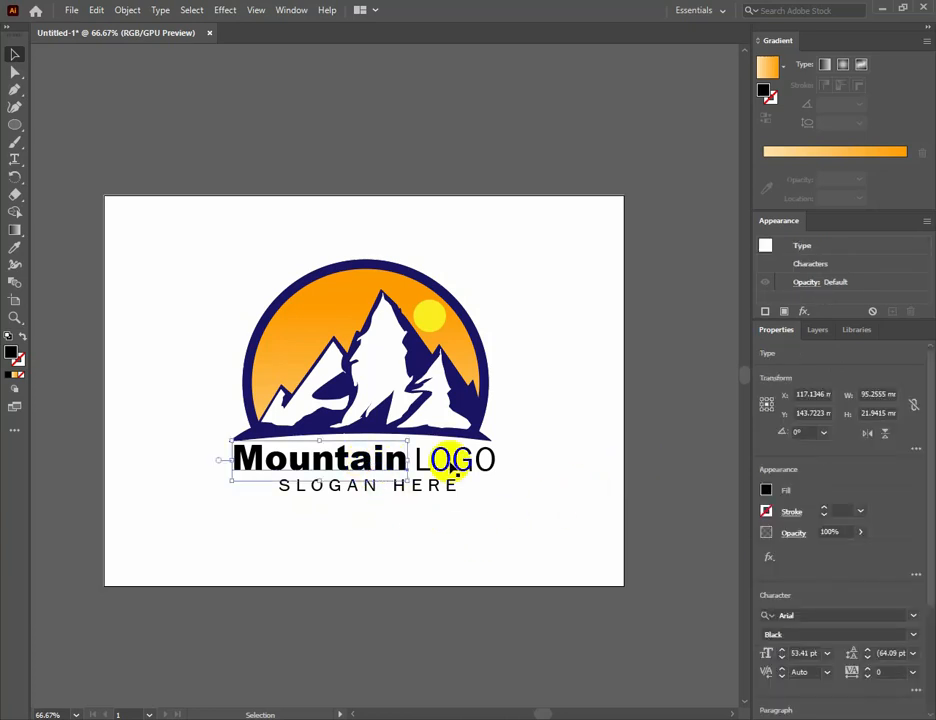
left_click(452, 465, "shift")
right_click(447, 463)
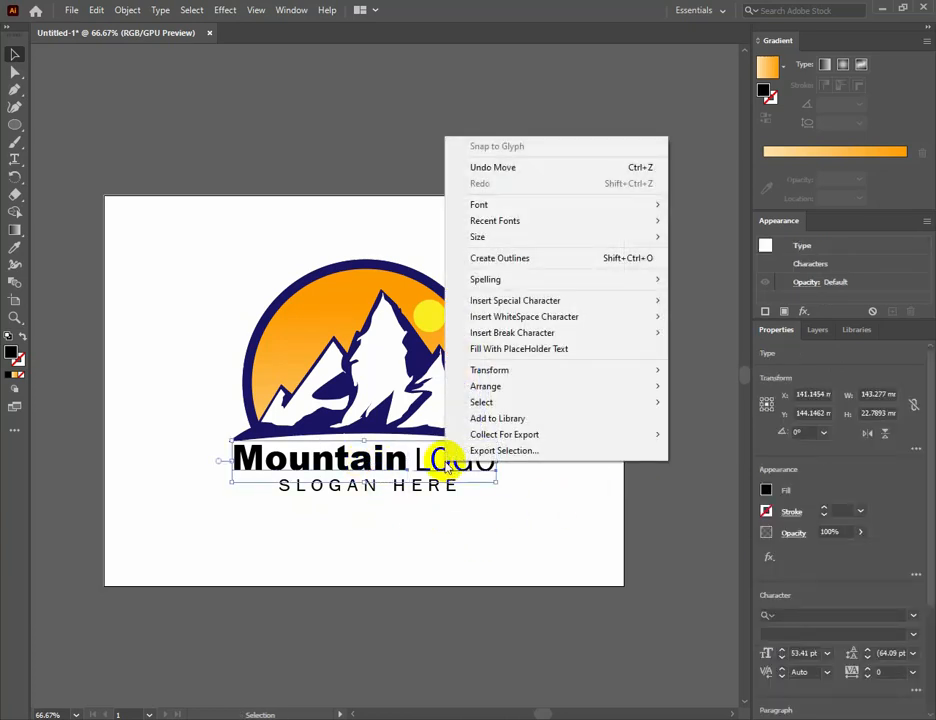
left_click(494, 505)
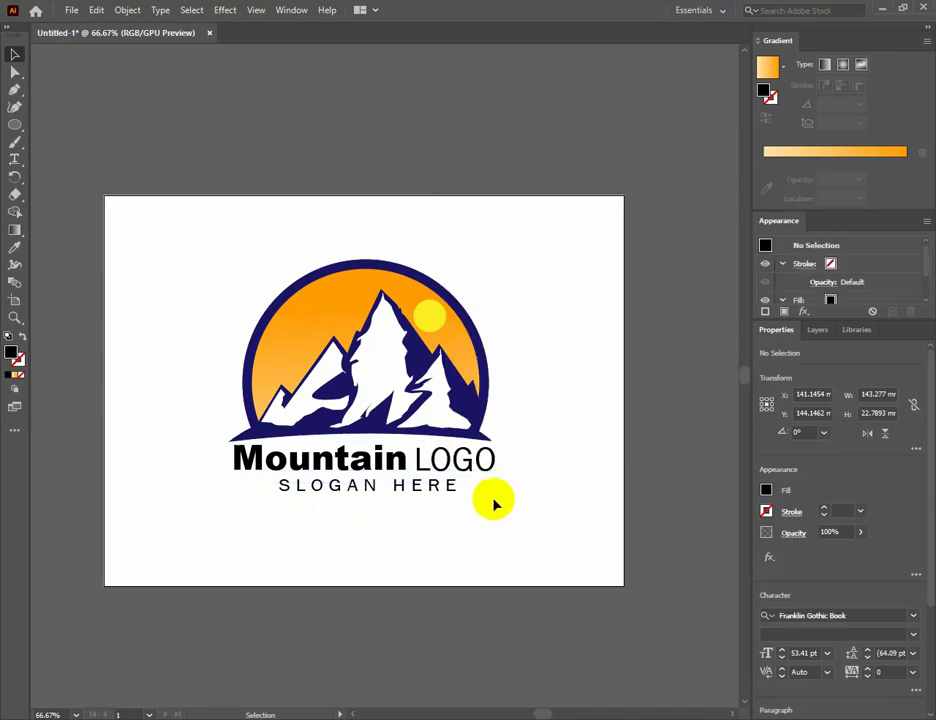
Place a copy of the "Mountain", "LOGO" and slogan texts above the artboard and deselect it.
left_click(389, 457)
left_click(426, 464, "shift")
left_click(428, 489, "shift")
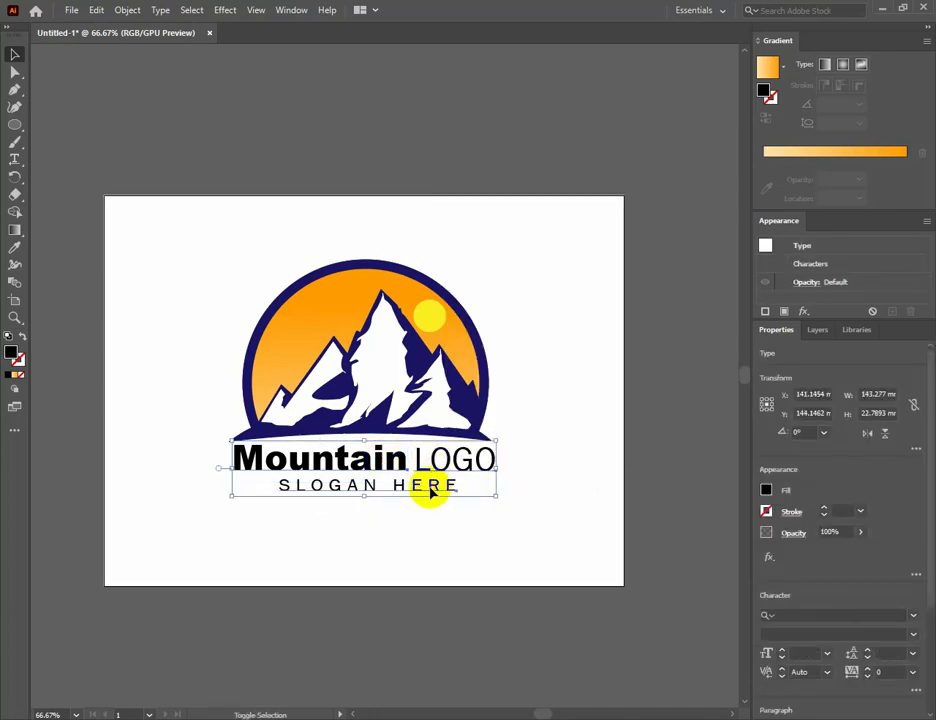
left_click_drag(398, 484, 272, 142)
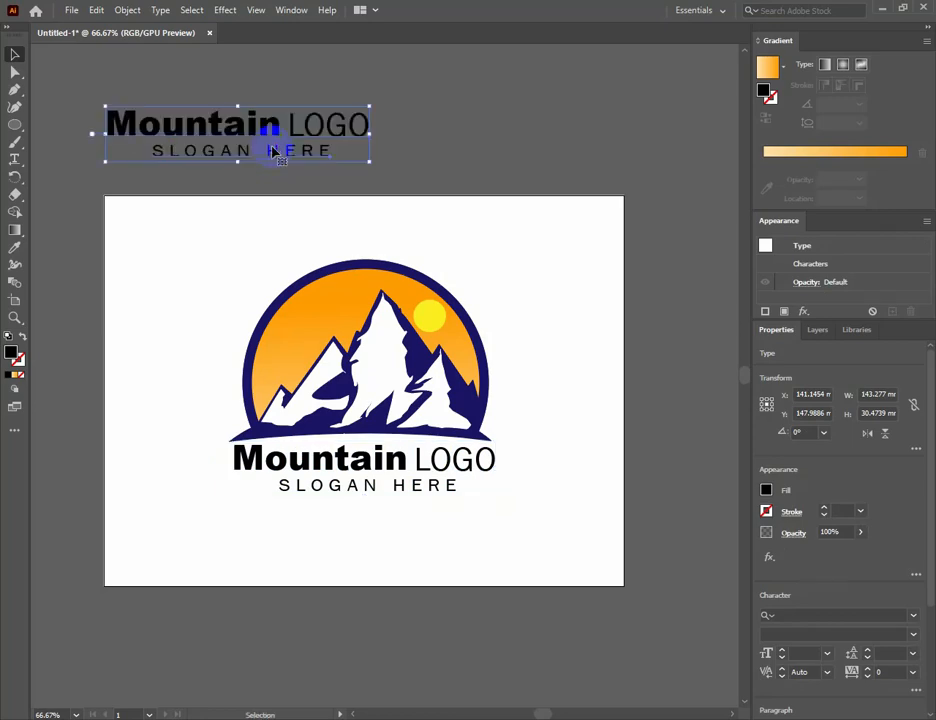
left_click(547, 443)
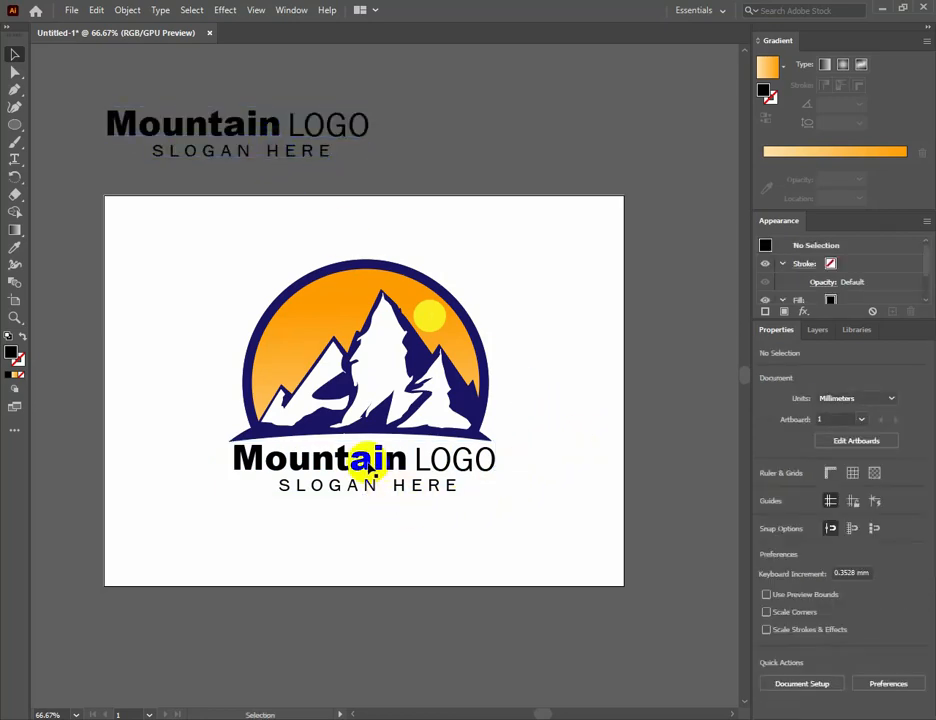
Convert the "Mountain", "LOGO" and slogan texts on the artboard to outlines and deselect them.
left_click(368, 461)
left_click(428, 462, "shift")
left_click(424, 485, "shift")
right_click(424, 485)
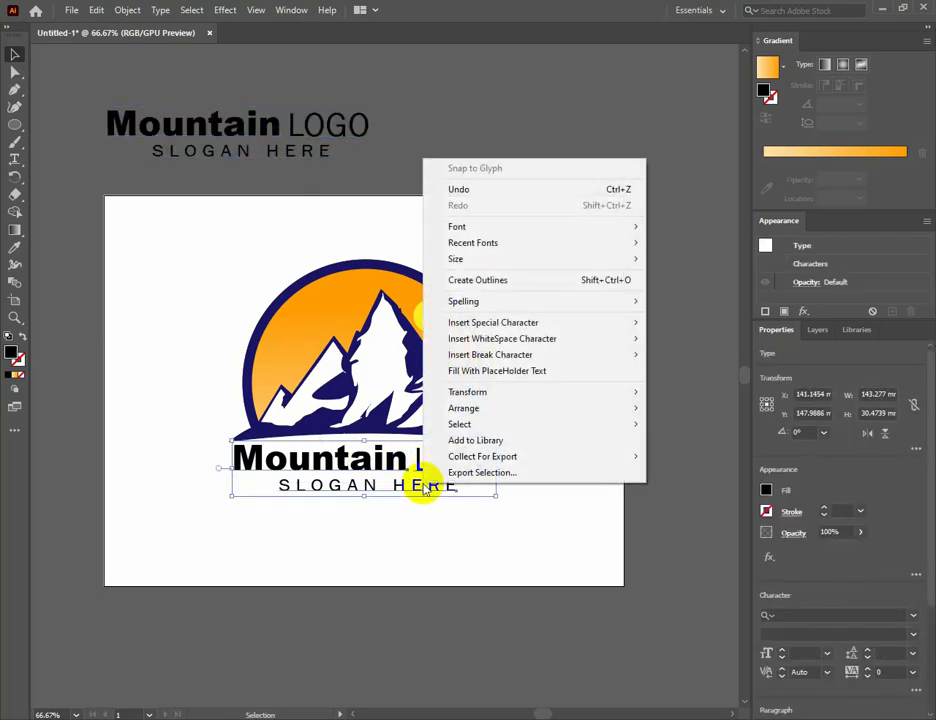
left_click(489, 280)
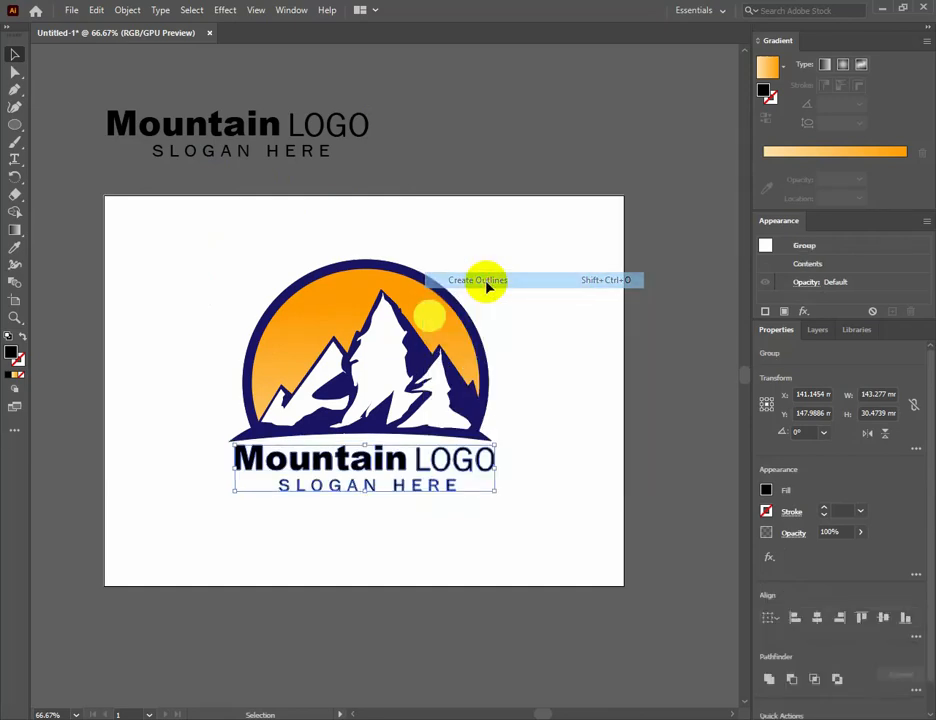
left_click(490, 512)
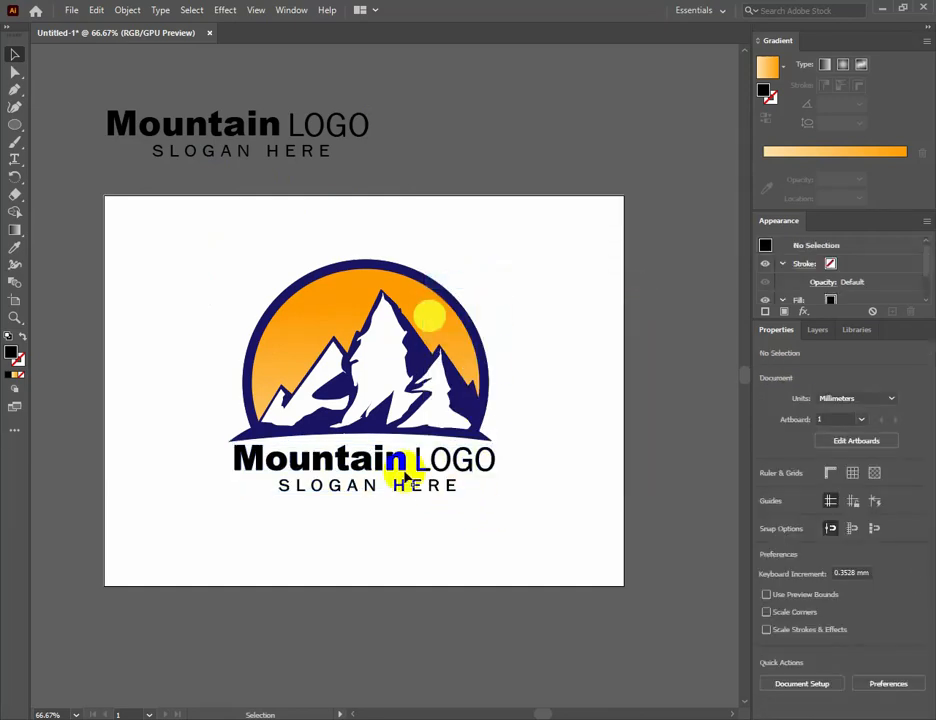
Fill the outlined word "LOGO" under the dome with solid orange F15A24 and deselect it.
left_click(395, 465)
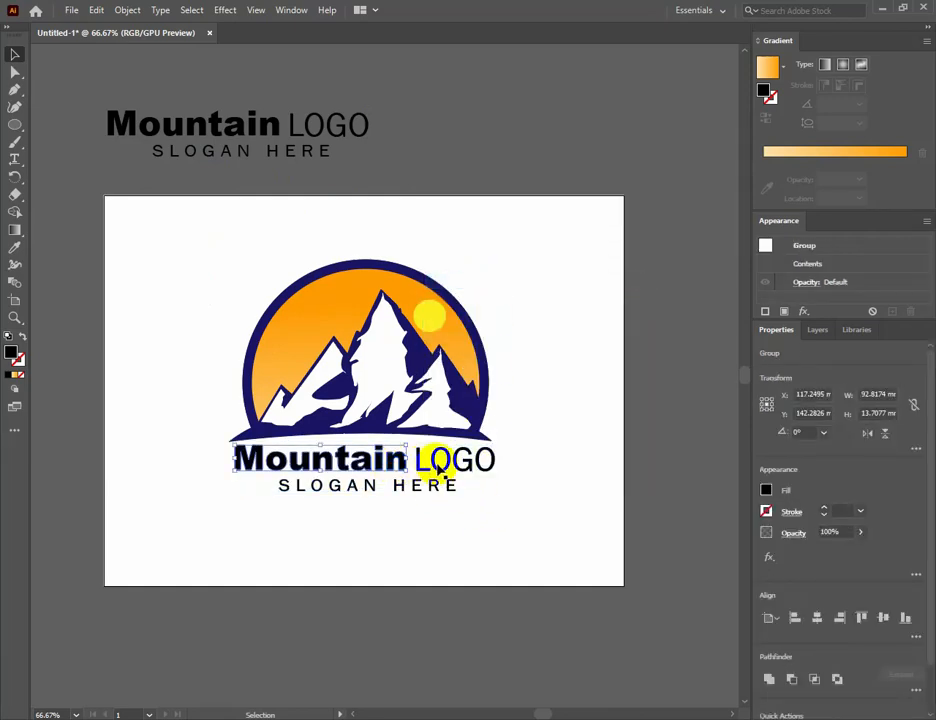
left_click(439, 468)
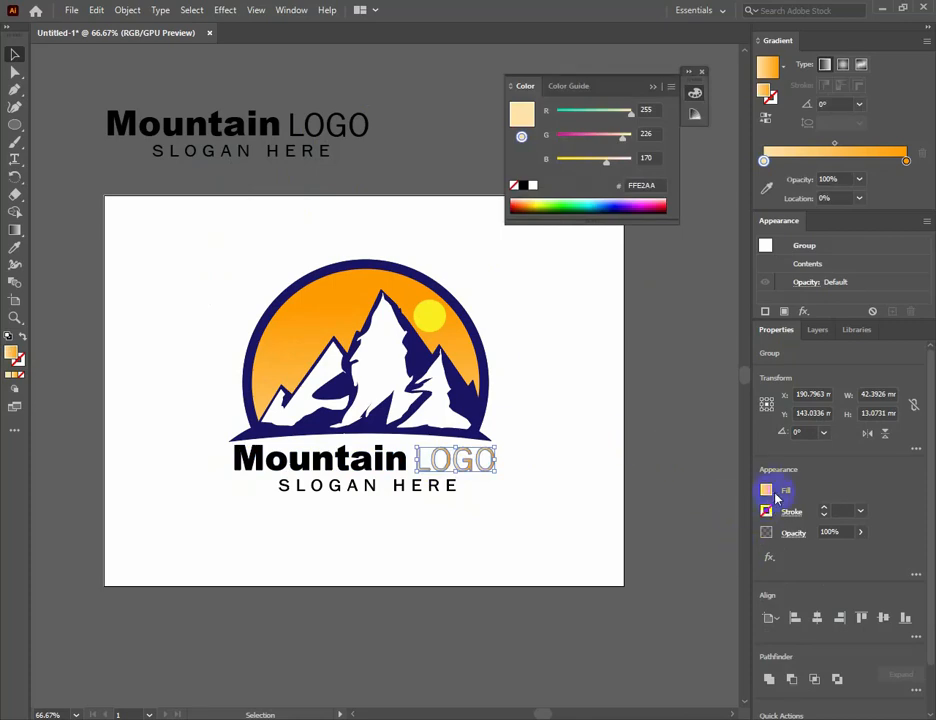
left_click(768, 490)
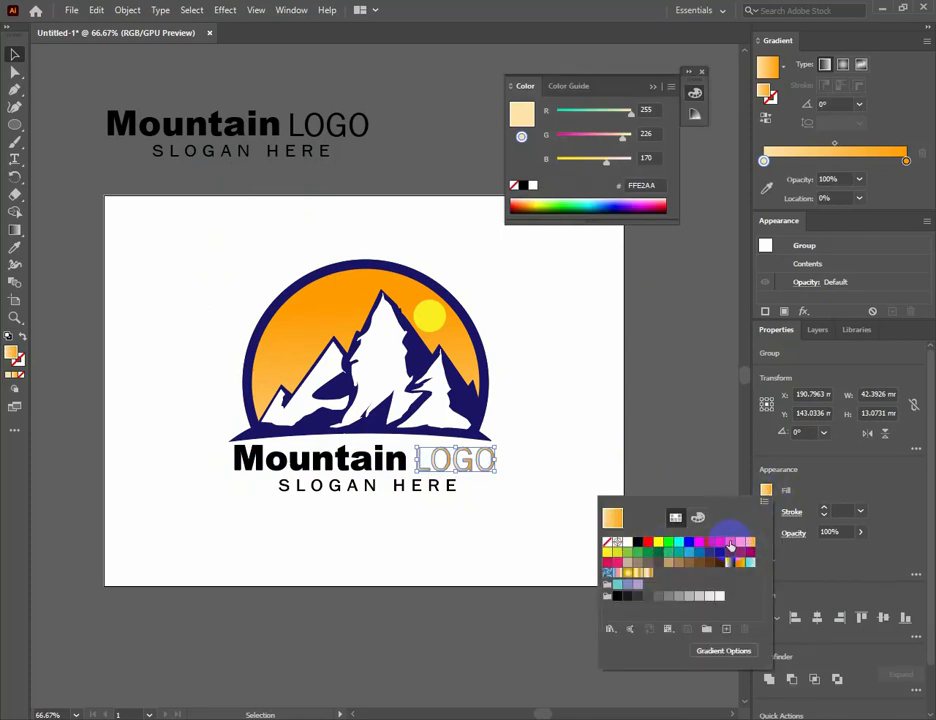
left_click(731, 547)
left_click(583, 446)
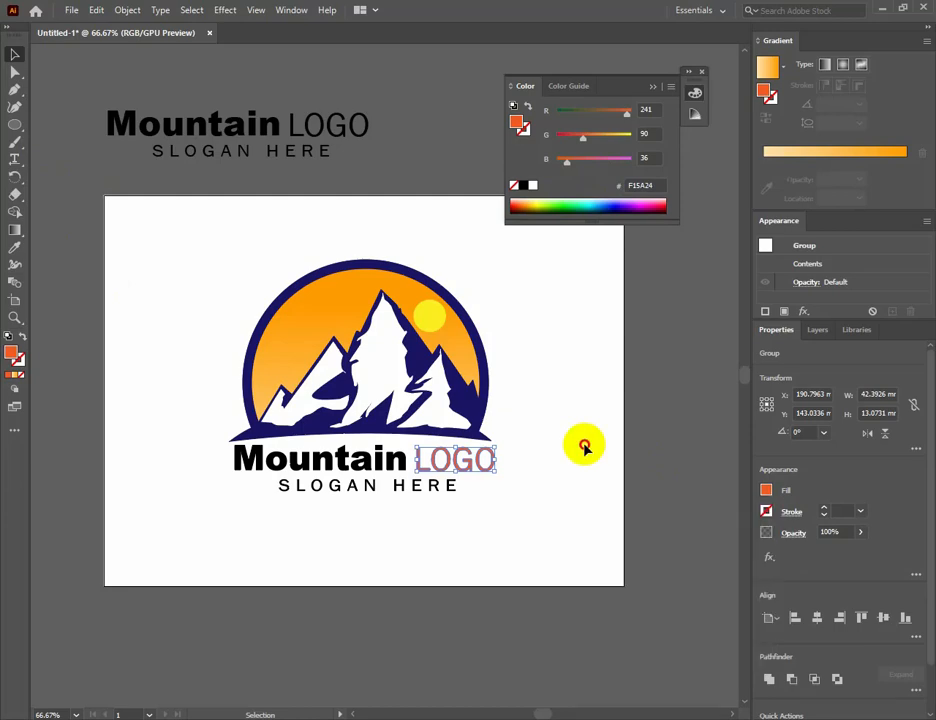
left_click(583, 446)
Recolour the outlined word "Mountain" on the artboard with the navy 1B1464 sampled from the mountain artwork, and deselect it.
left_click(358, 468)
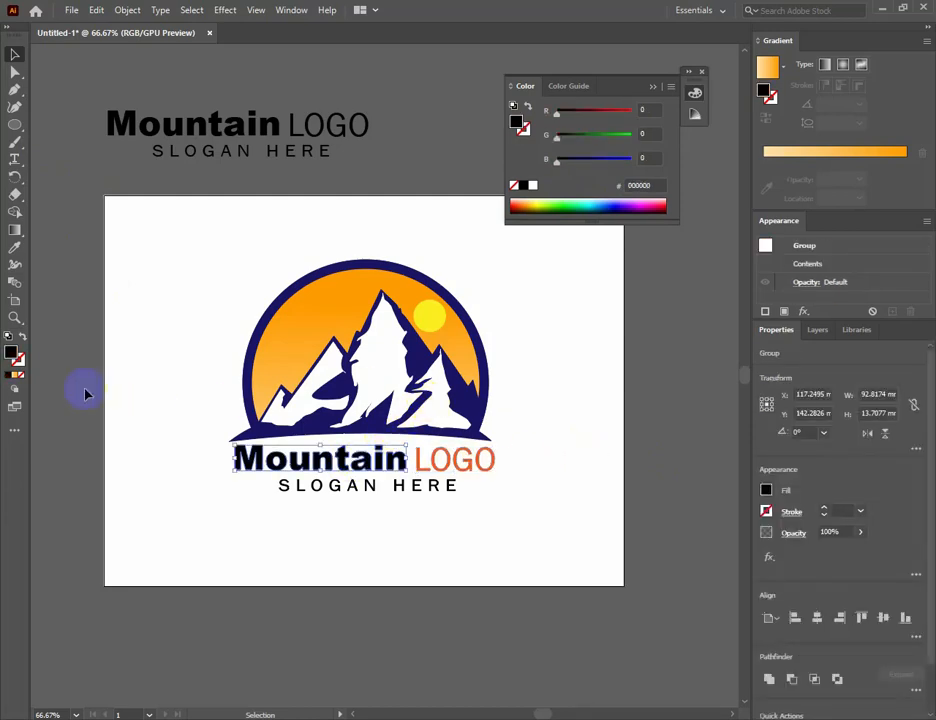
left_click(15, 250)
left_click(395, 347)
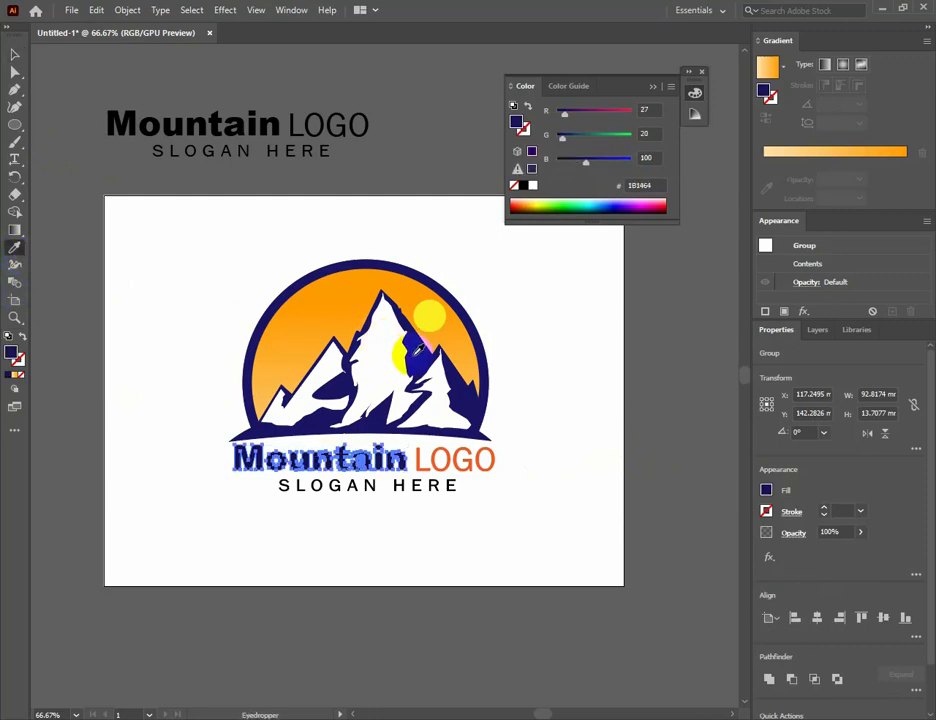
left_click(20, 60)
left_click(330, 518)
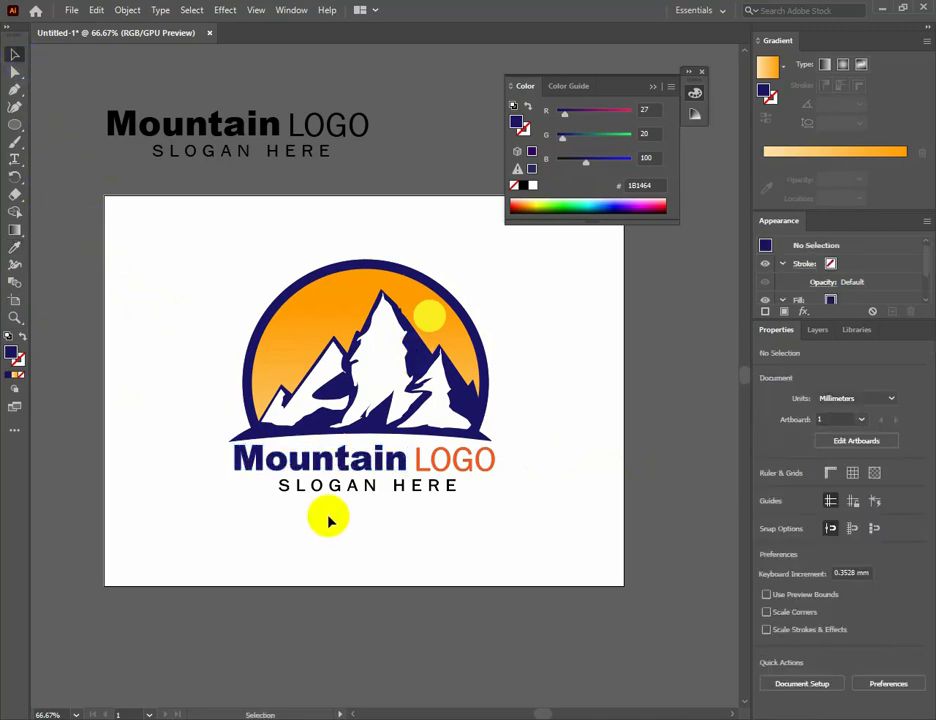
Recolour the outlined slogan with the navy 1B1464 sampled from the word "Mountain", deselect it and close the floating colour settings.
left_click(370, 490)
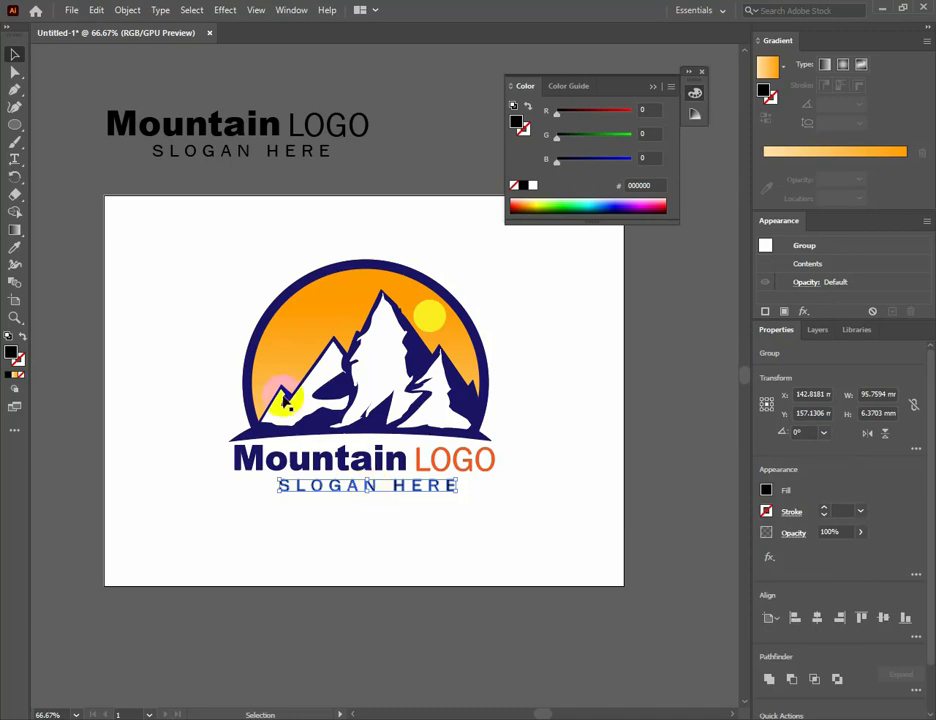
left_click(14, 250)
left_click(326, 460)
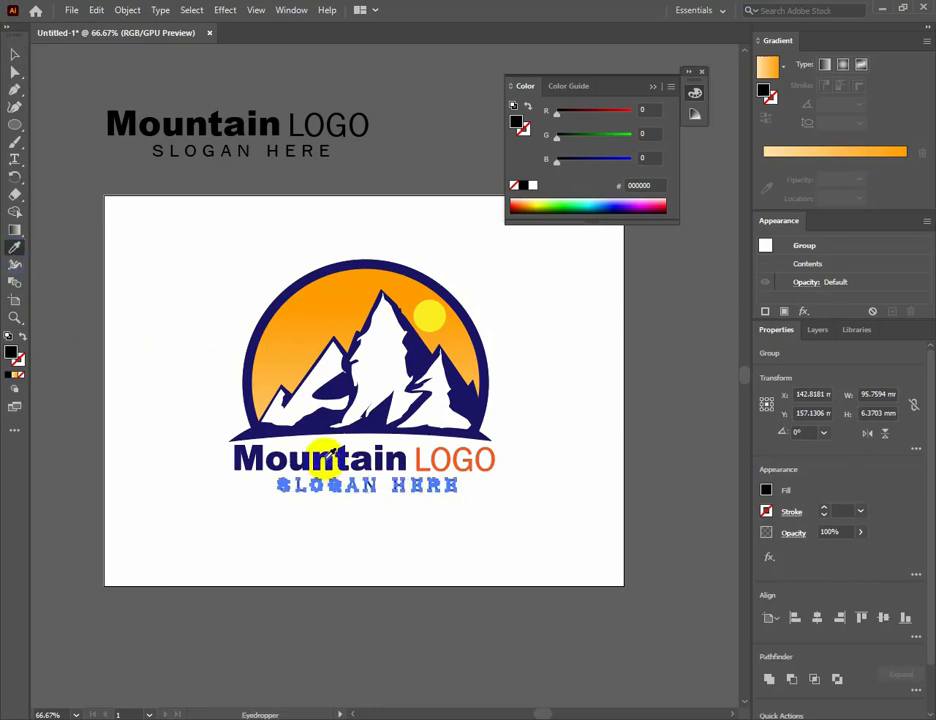
left_click(14, 54)
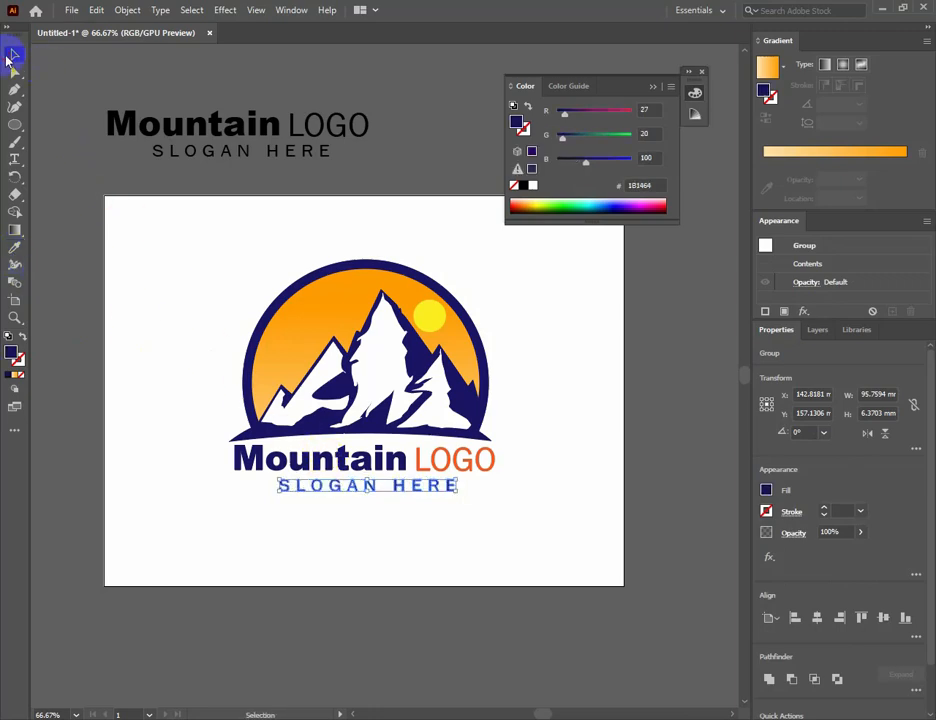
left_click(313, 508)
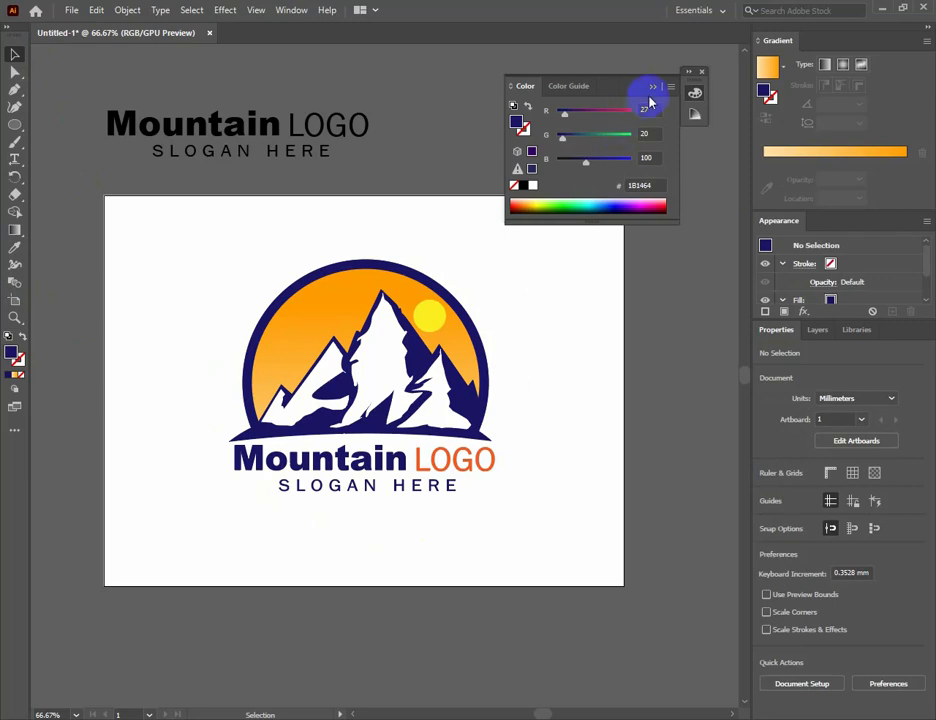
left_click(702, 75)
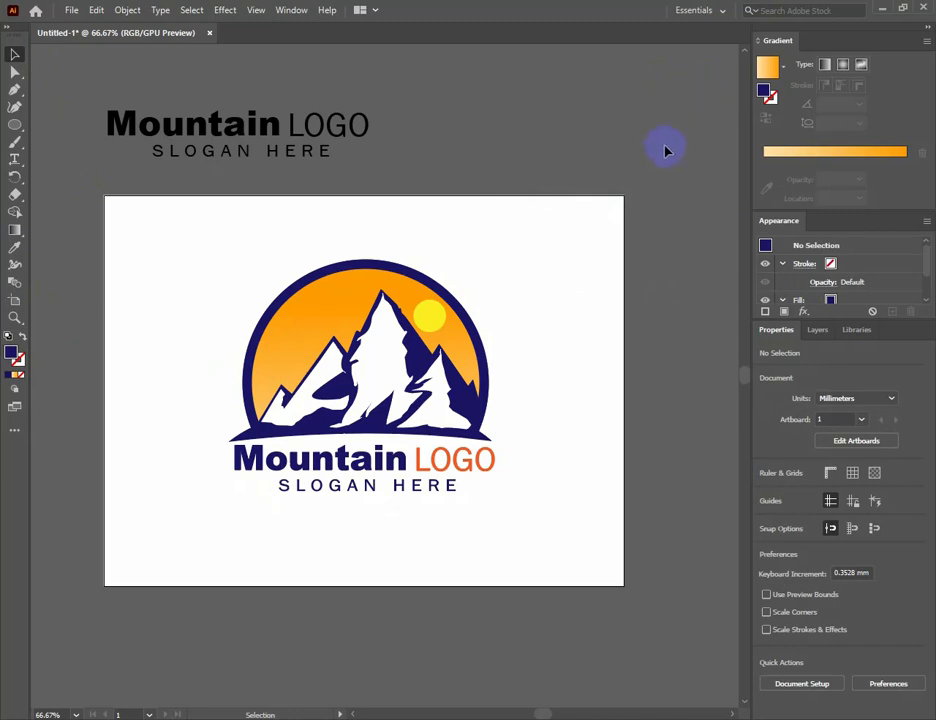